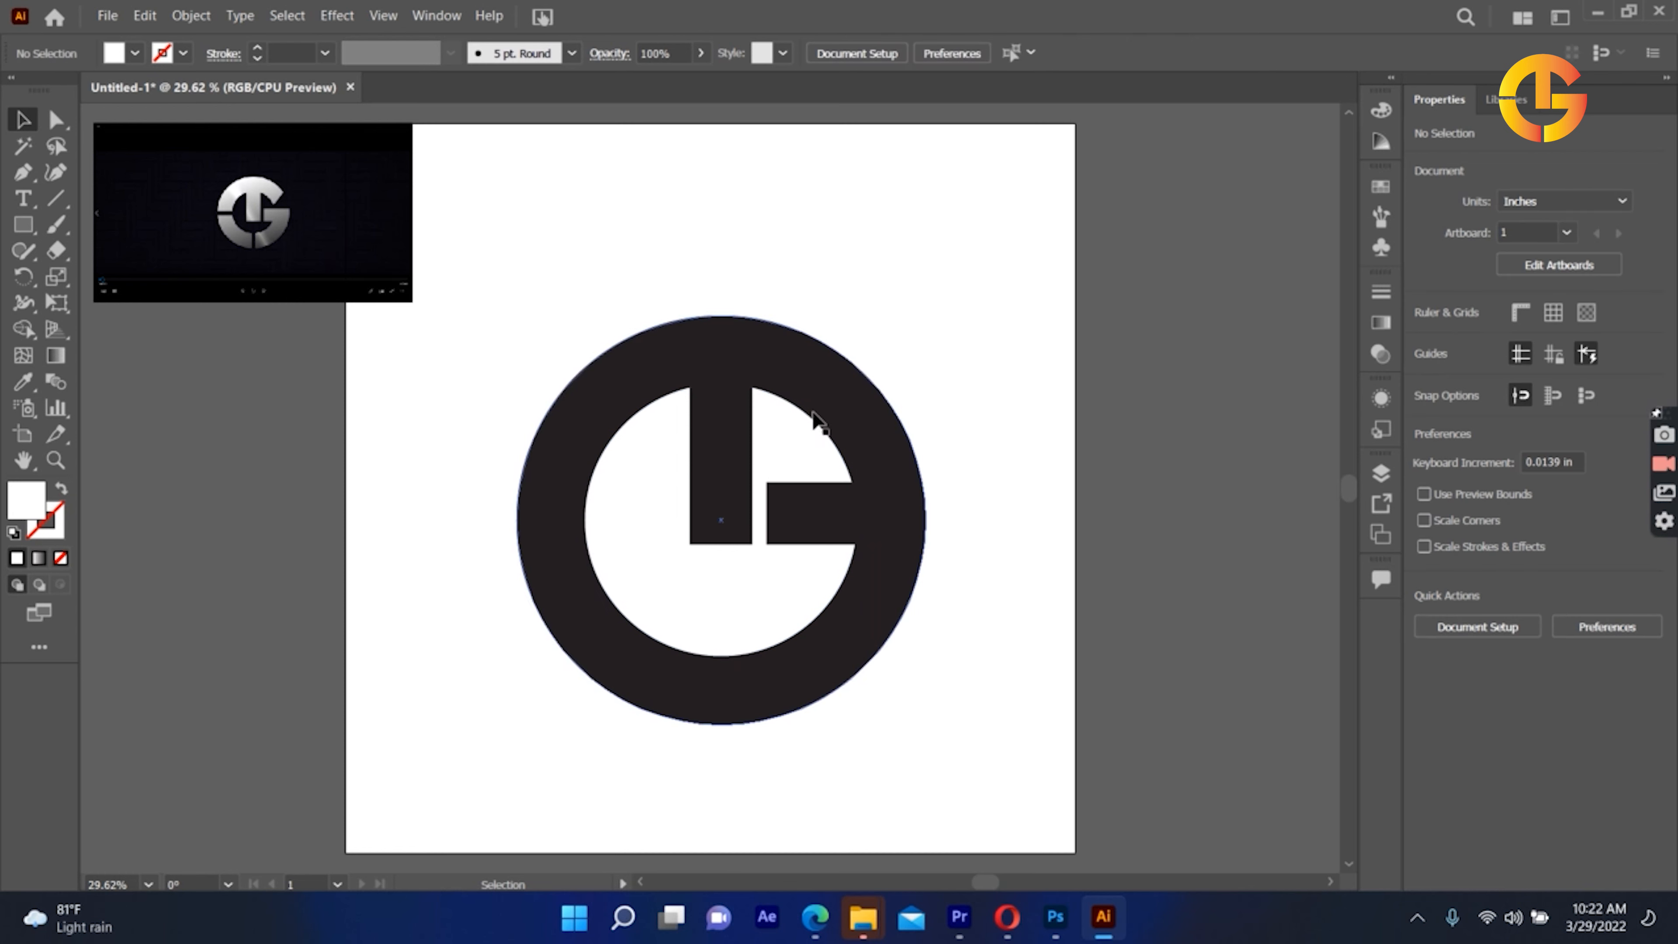
Step: Undo the recent edits to remove the horizontal bar and the lengthening of the vertical bar
{"action": "left_click", "coordinate": [702, 465]}
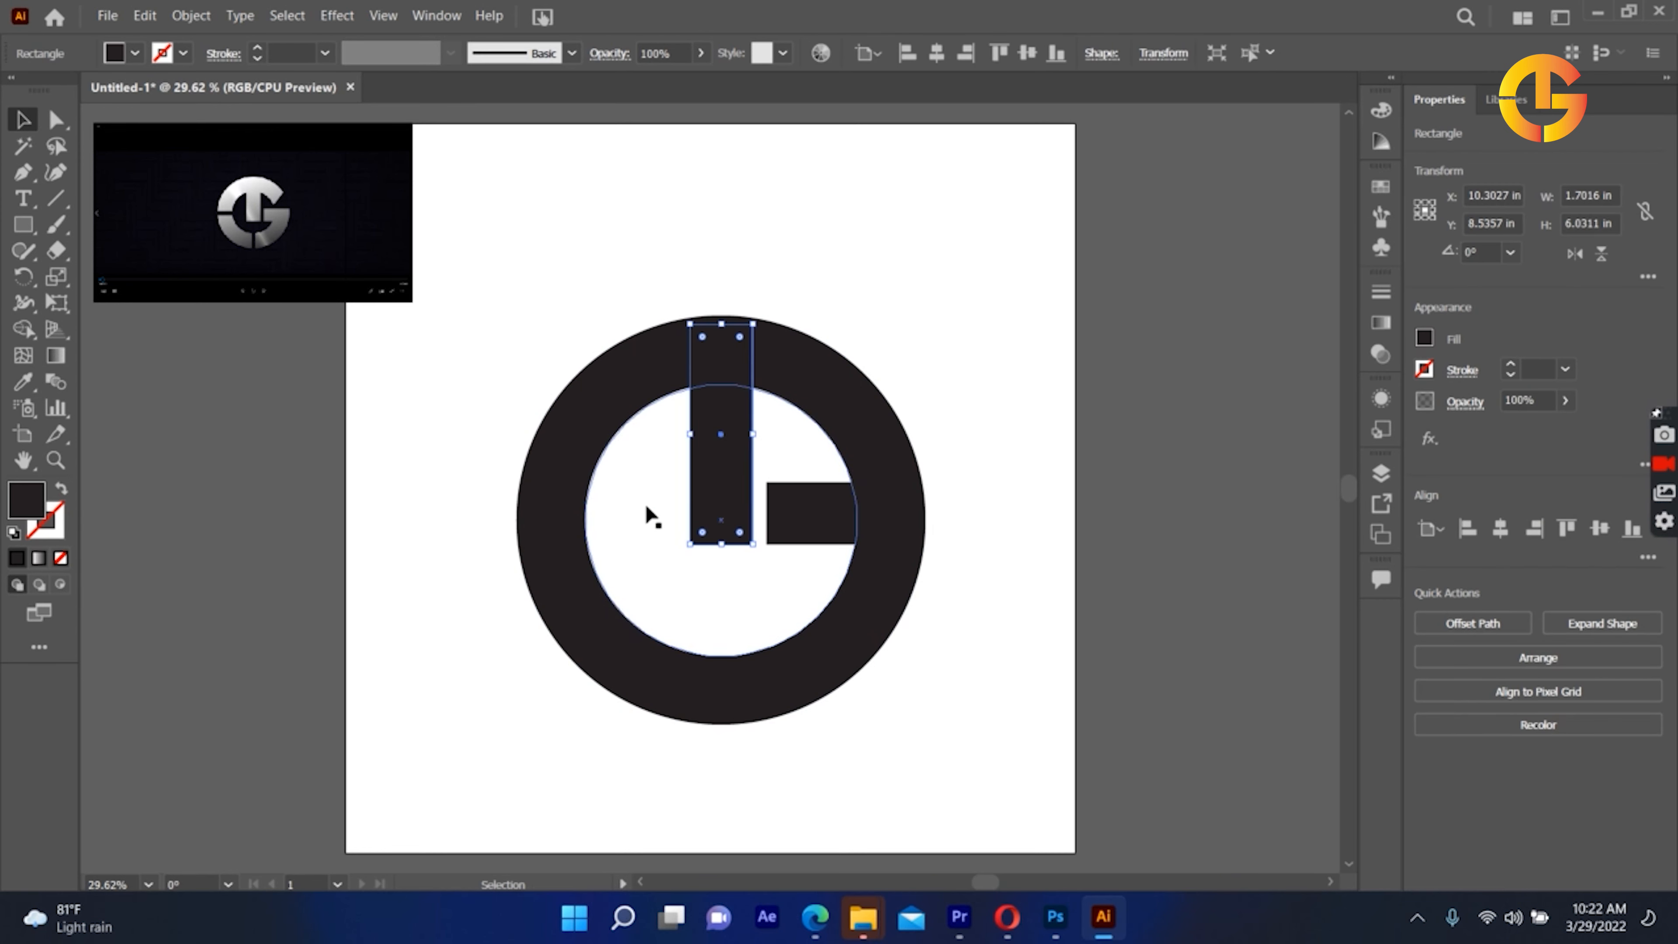
{"action": "key", "text": "a"}
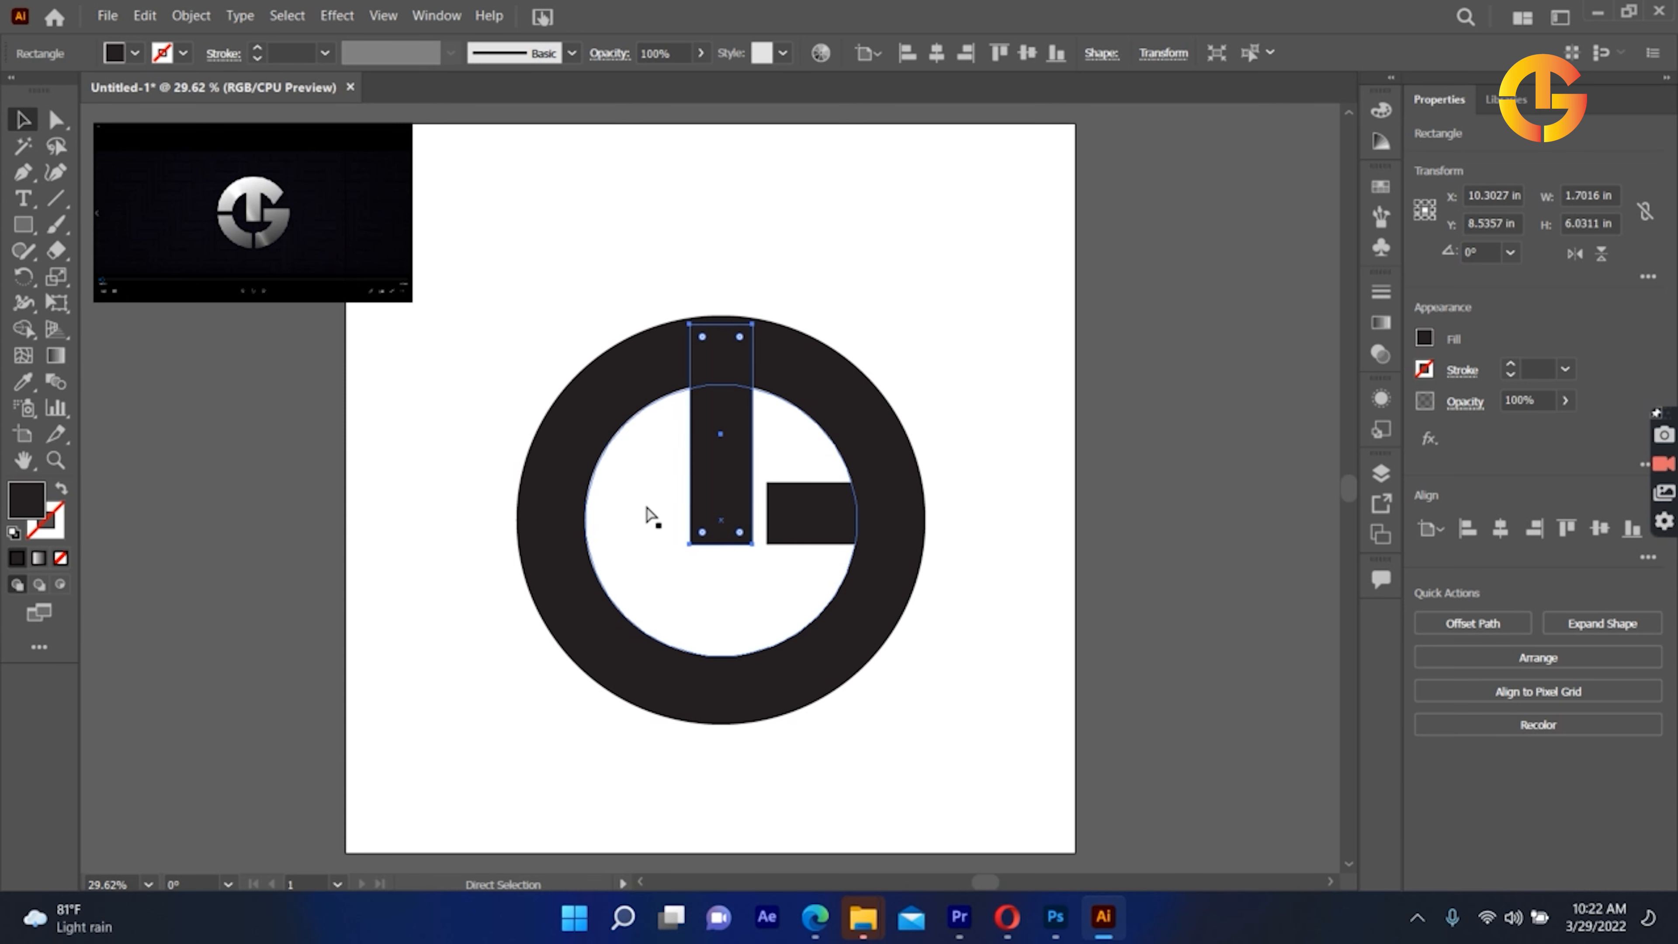
{"action": "key", "text": "ctrl+z"}
{"action": "key", "text": "ctrl+z"}
{"action": "key", "text": "ctrl+z"}
{"action": "key", "text": "ctrl+z"}
{"action": "key", "text": "ctrl+z"}
{"action": "key", "text": "ctrl+z"}
{"action": "key", "text": "v"}
Step: Delete the vertical bar from the ring
{"action": "left_click", "coordinate": [1056, 269]}
{"action": "left_click", "coordinate": [737, 486]}
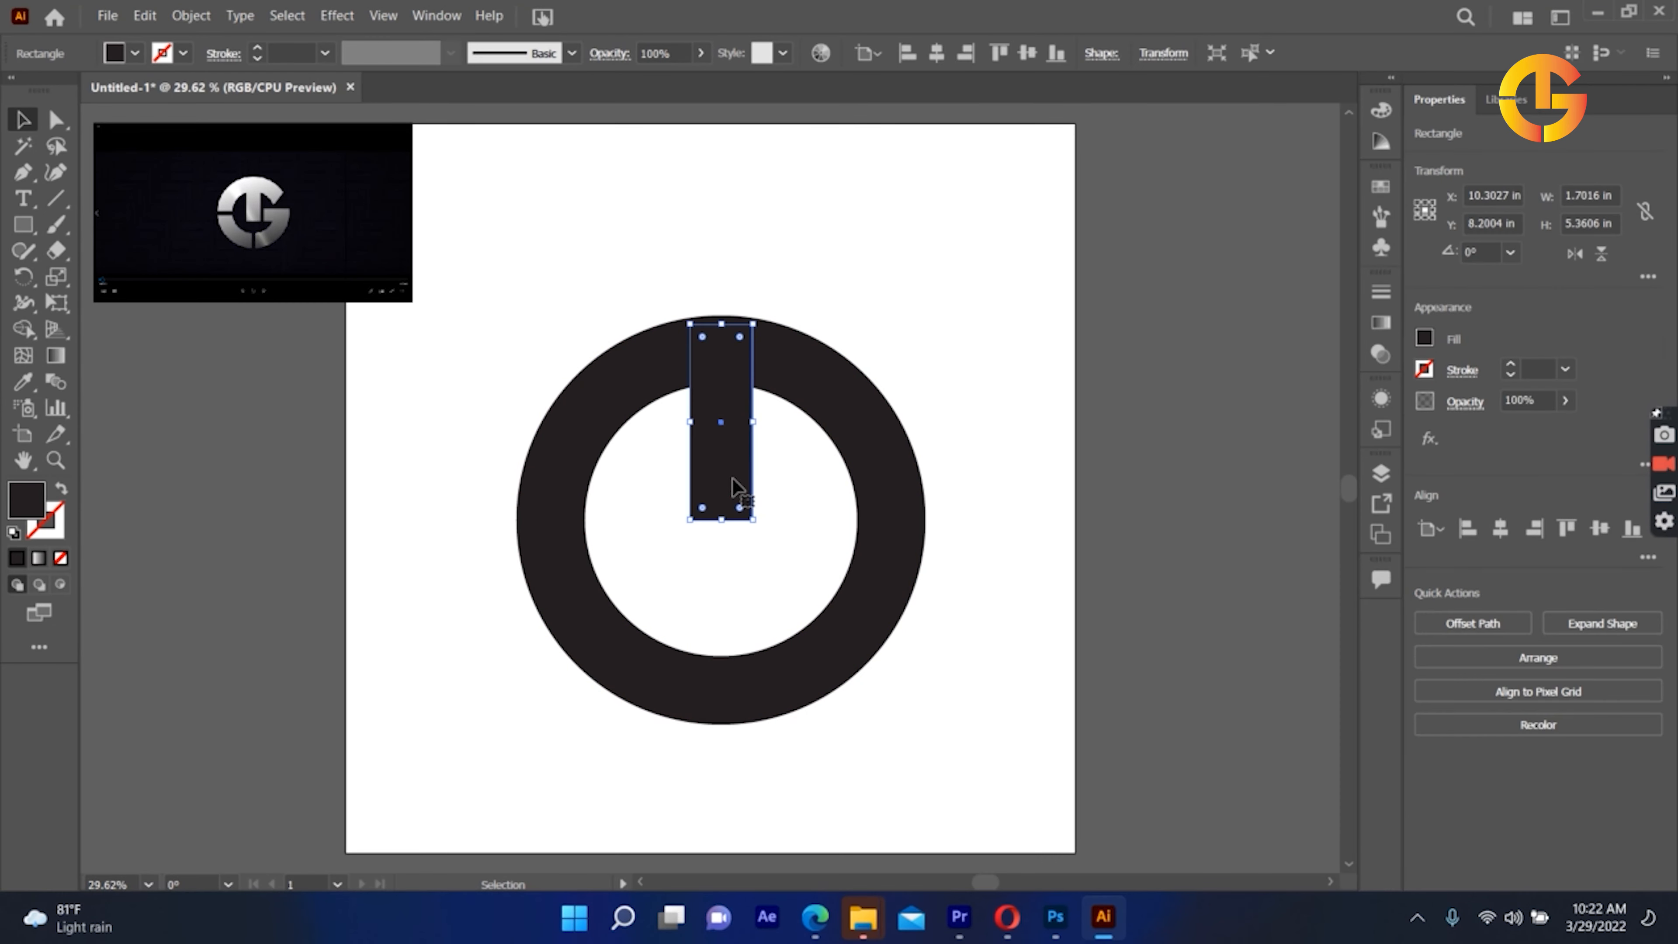
{"action": "key", "text": "Delete"}
Step: Scale the white inner circle down about its centre to about 7.04 in wide and high
{"action": "left_click", "coordinate": [735, 487]}
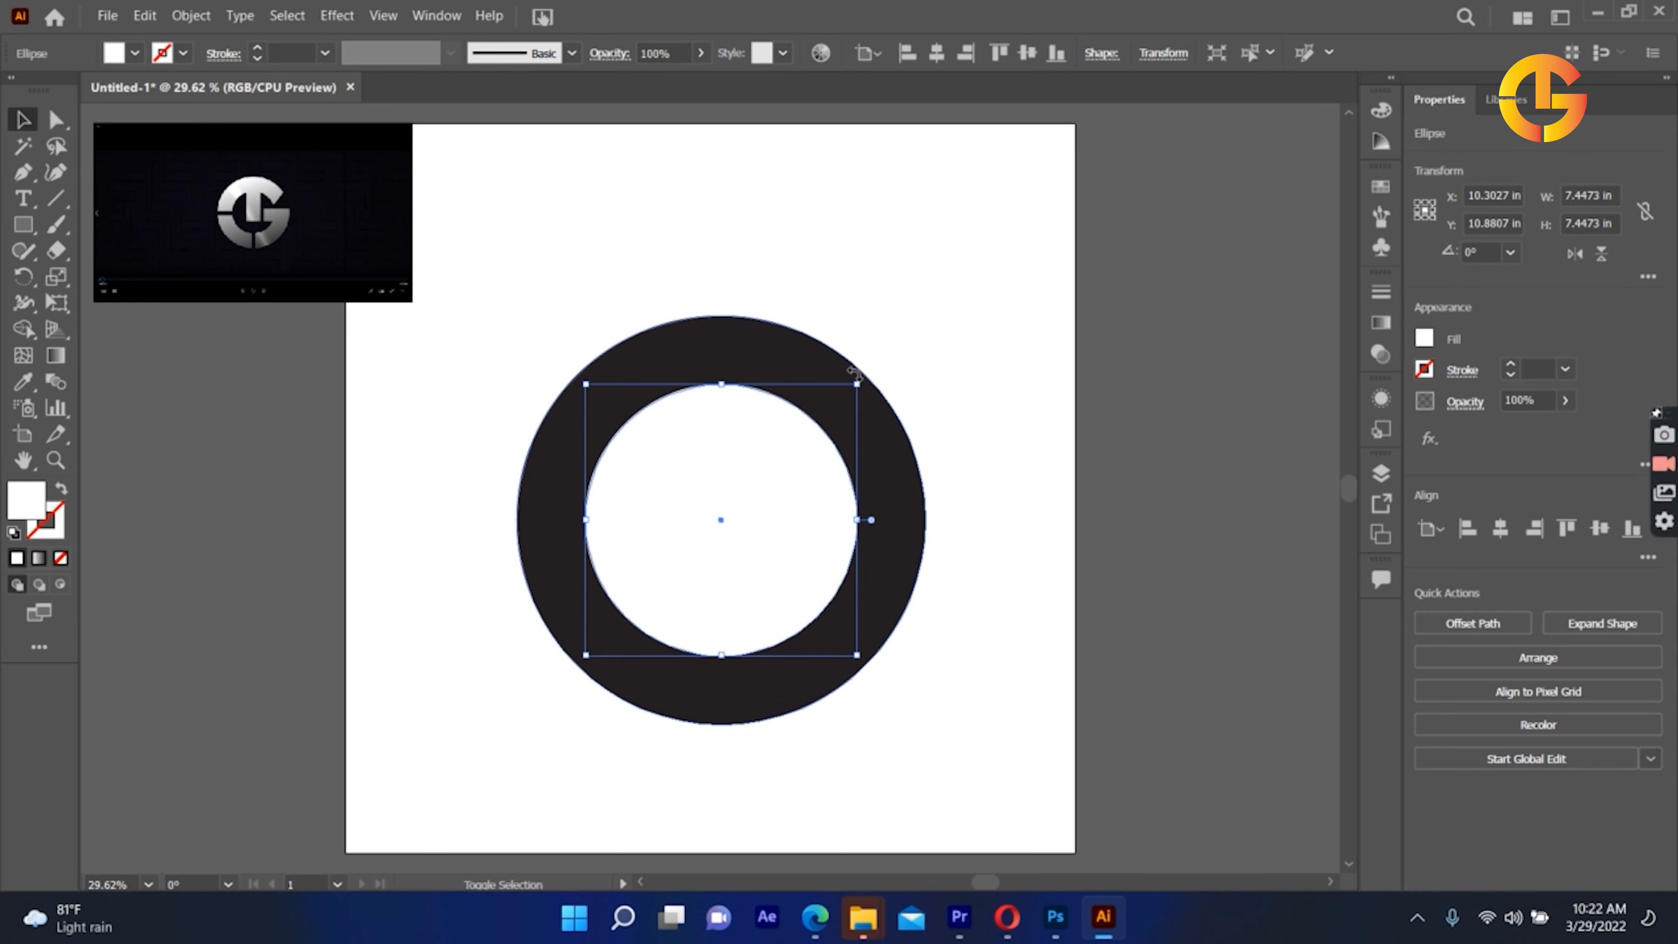
{"action": "left_click_drag", "start_coordinate": [860, 387], "coordinate": [850, 391]}
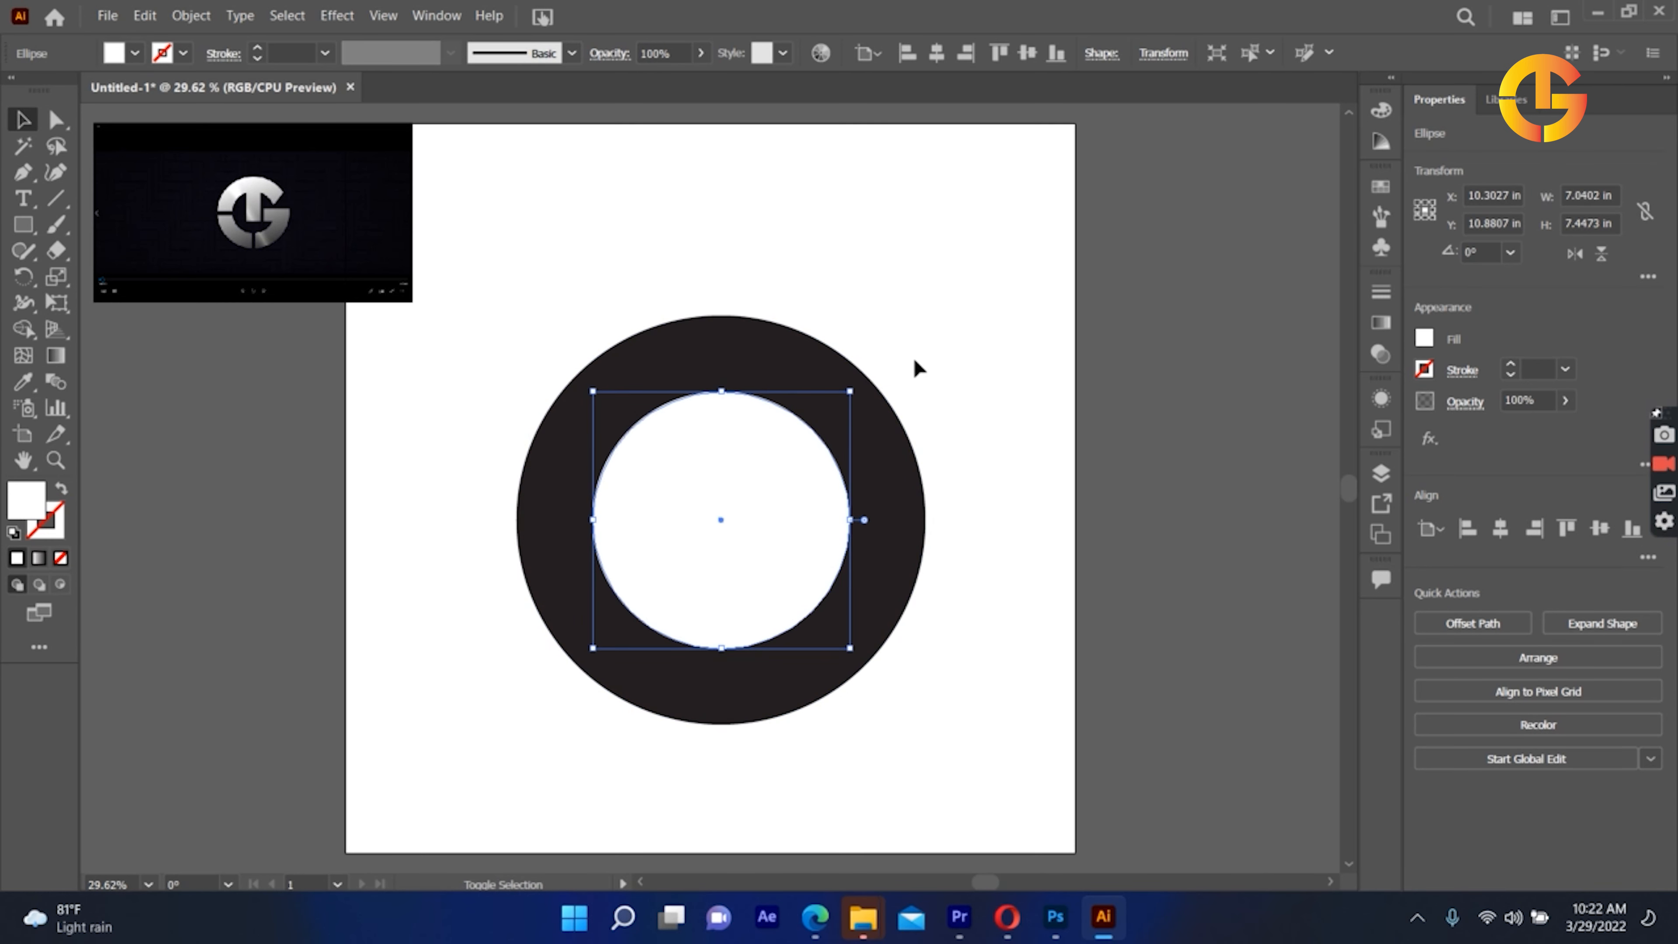
{"action": "left_click", "coordinate": [854, 385], "text": "shift"}
{"action": "left_click", "coordinate": [707, 576]}
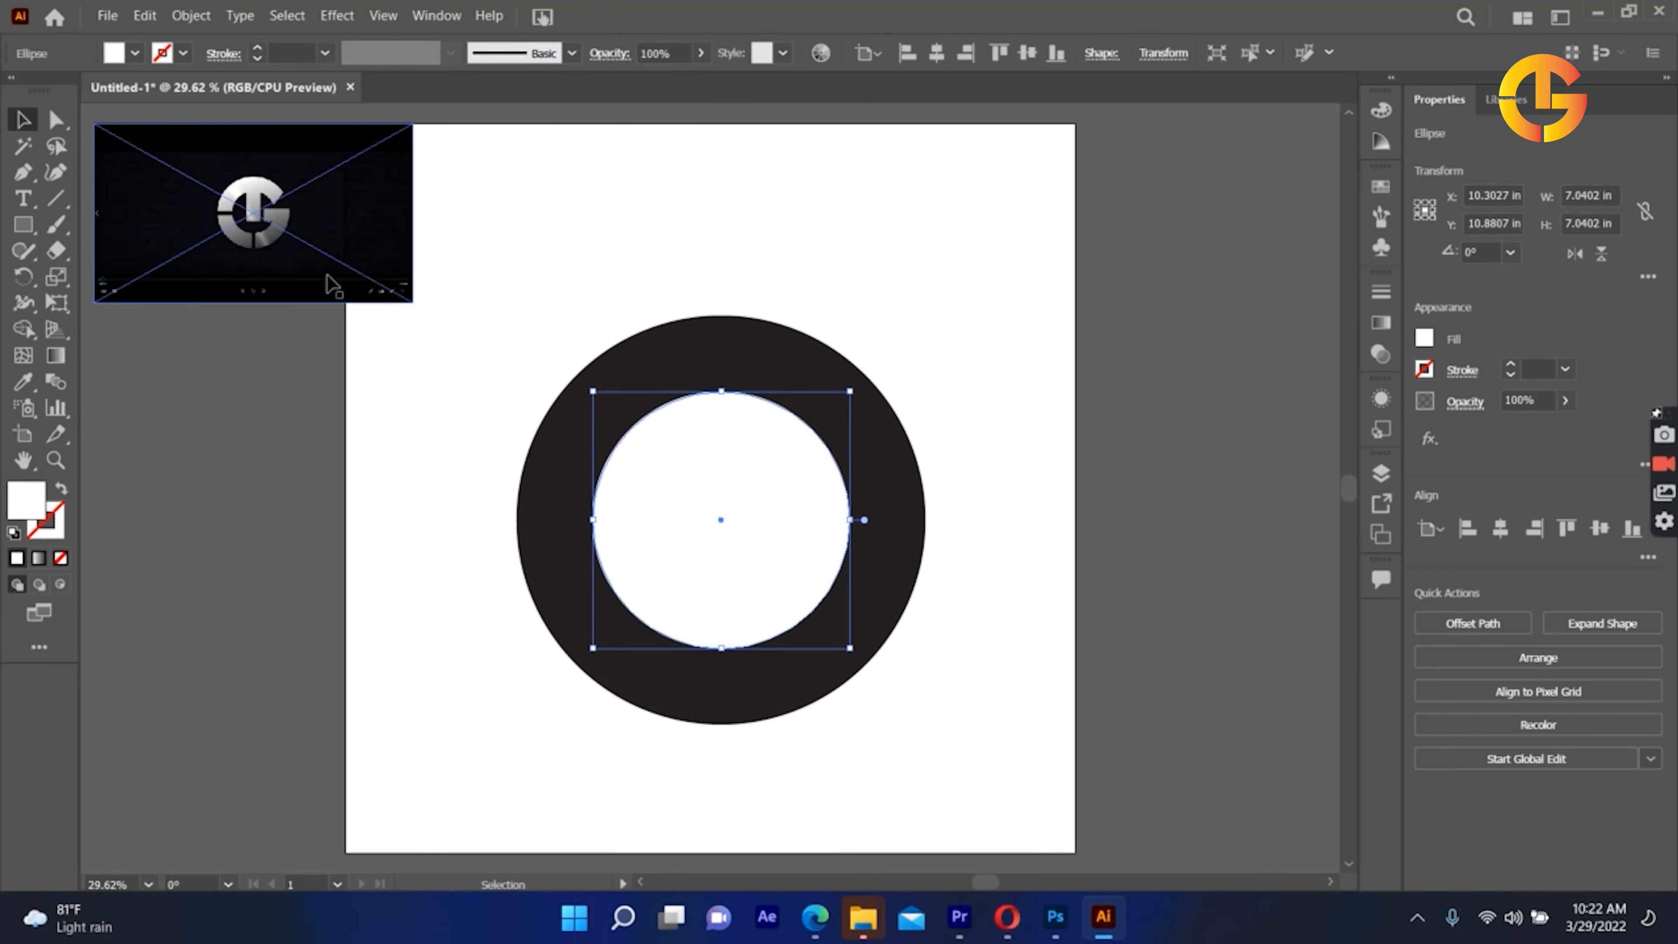
{"action": "left_click", "coordinate": [813, 232]}
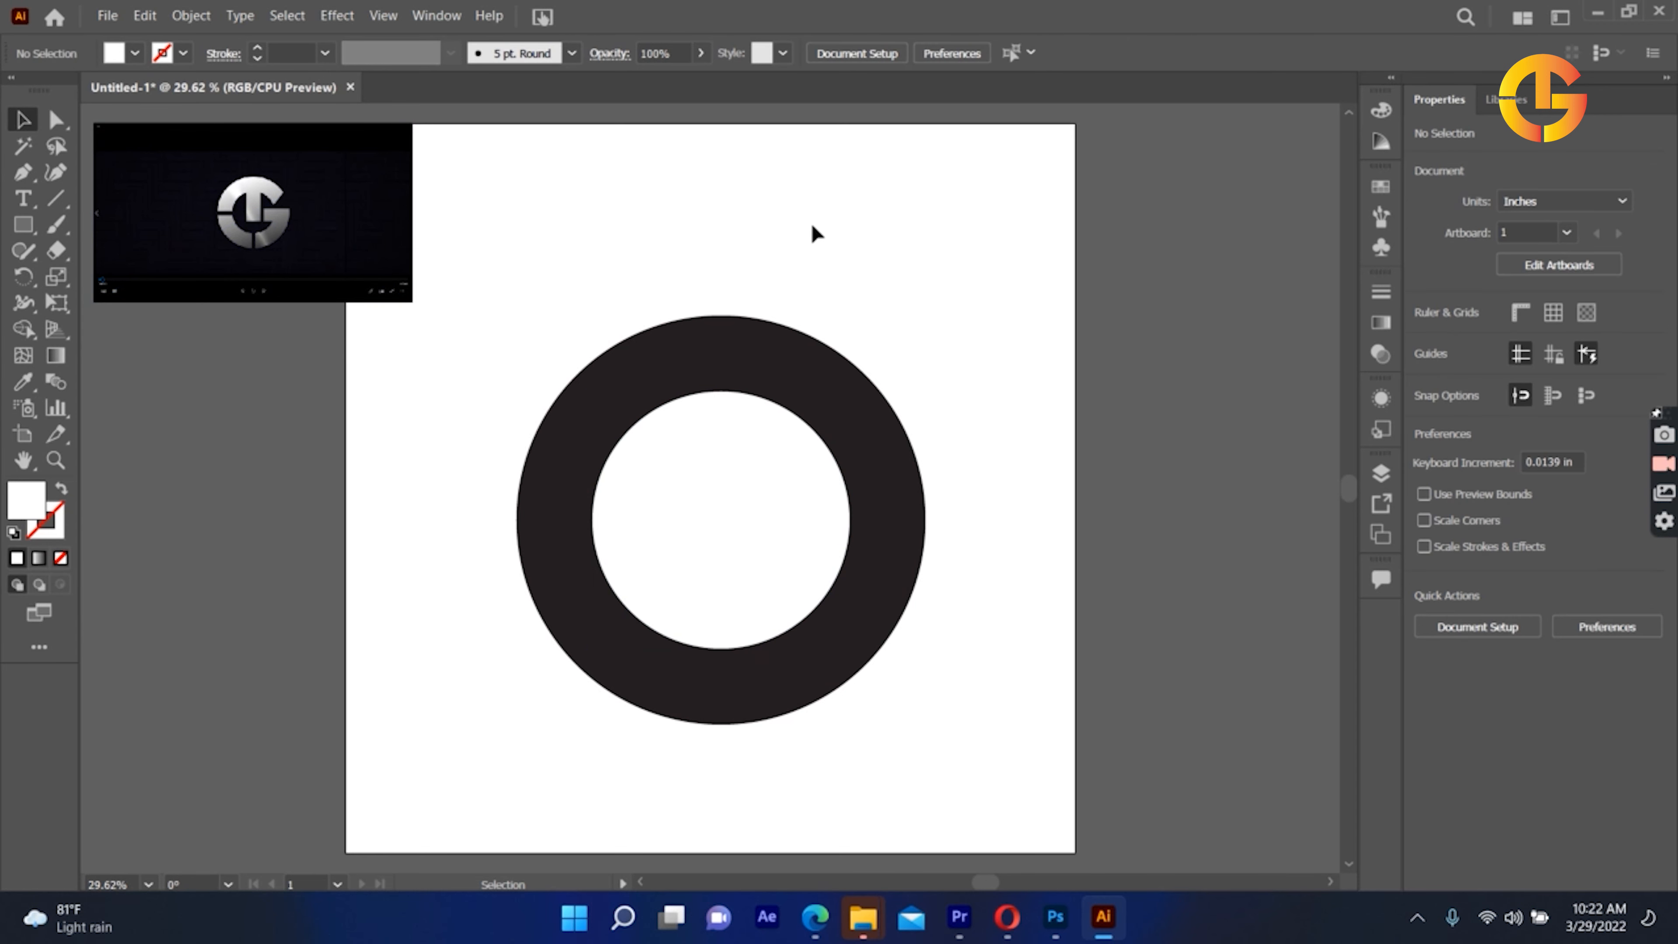
Step: Show the transparency grid and subtract the white inner circle from the black outer circle with Minus Front
{"action": "left_click", "coordinate": [1586, 312]}
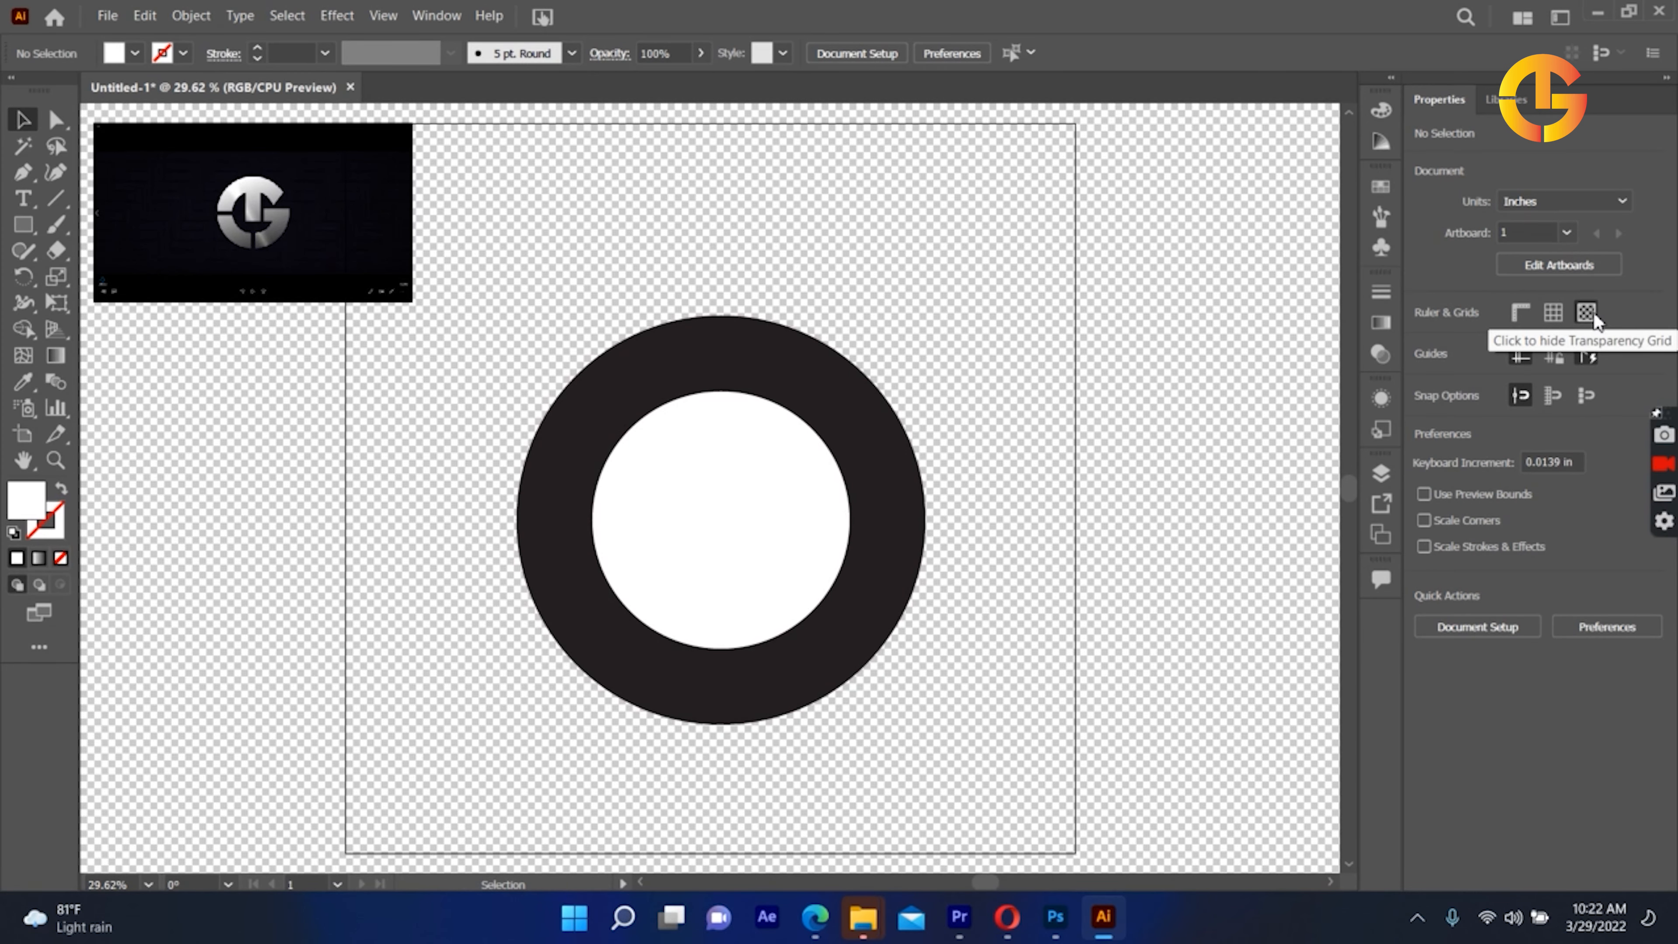
{"action": "left_click_drag", "start_coordinate": [1034, 307], "coordinate": [480, 668]}
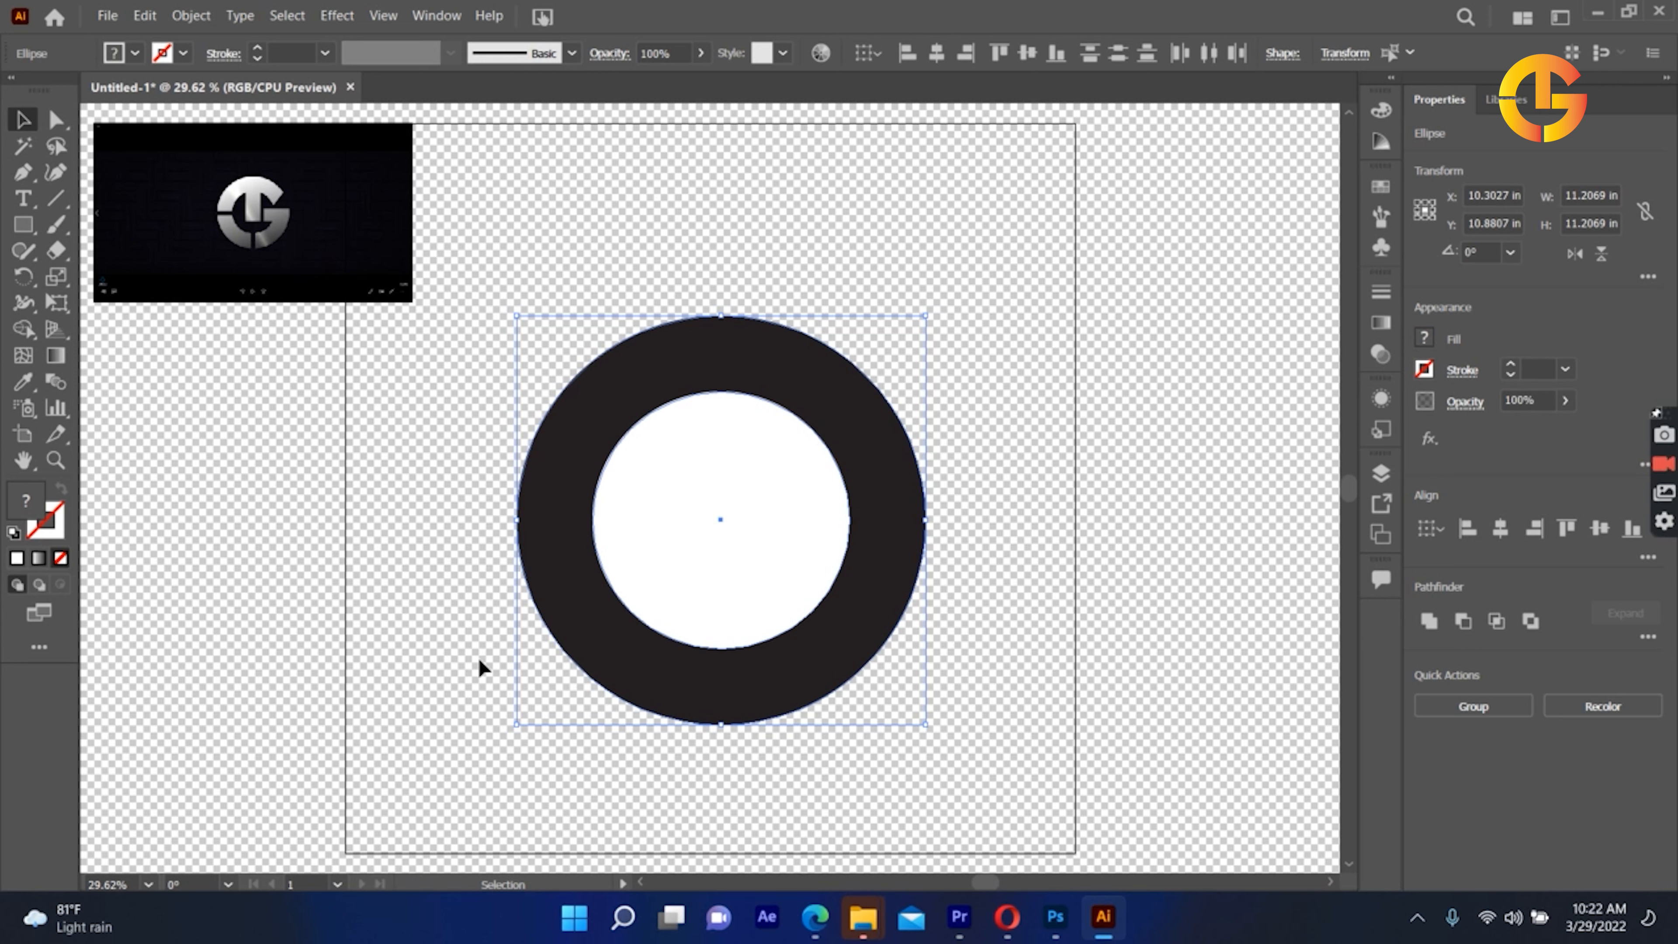
{"action": "left_click", "coordinate": [1463, 621]}
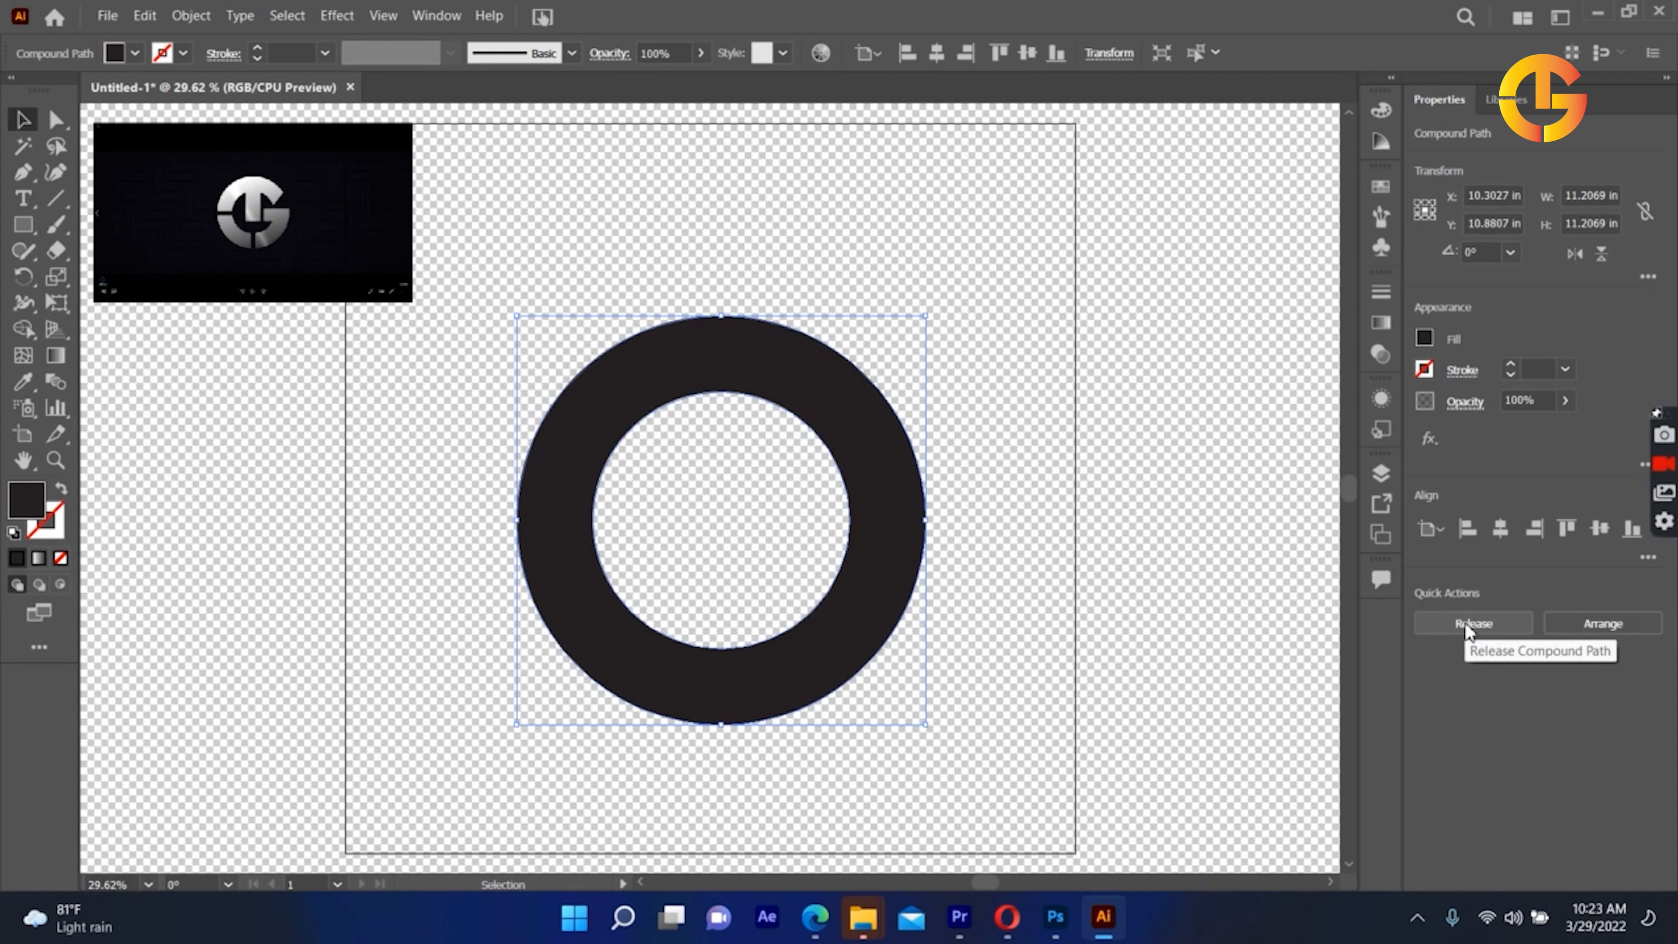
{"action": "left_click", "coordinate": [1085, 502]}
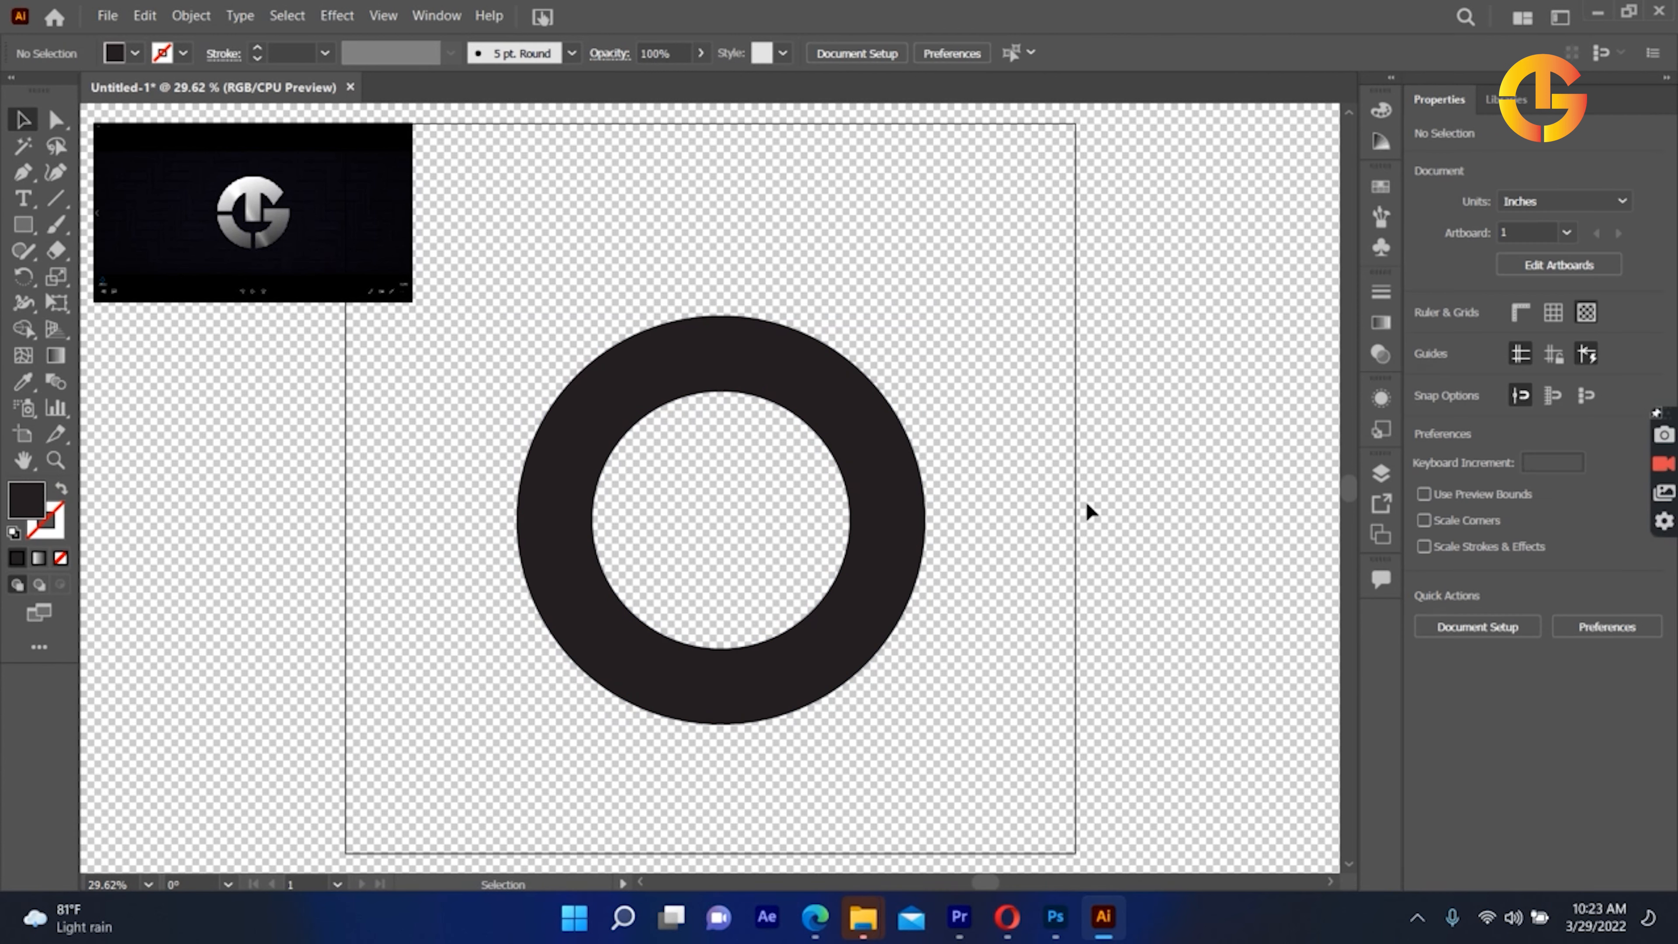
Step: Draw a vertical black rectangle about 1.87 in wide and 5.05 in high, from the ring's upper part into its opening
{"action": "left_click", "coordinate": [23, 224]}
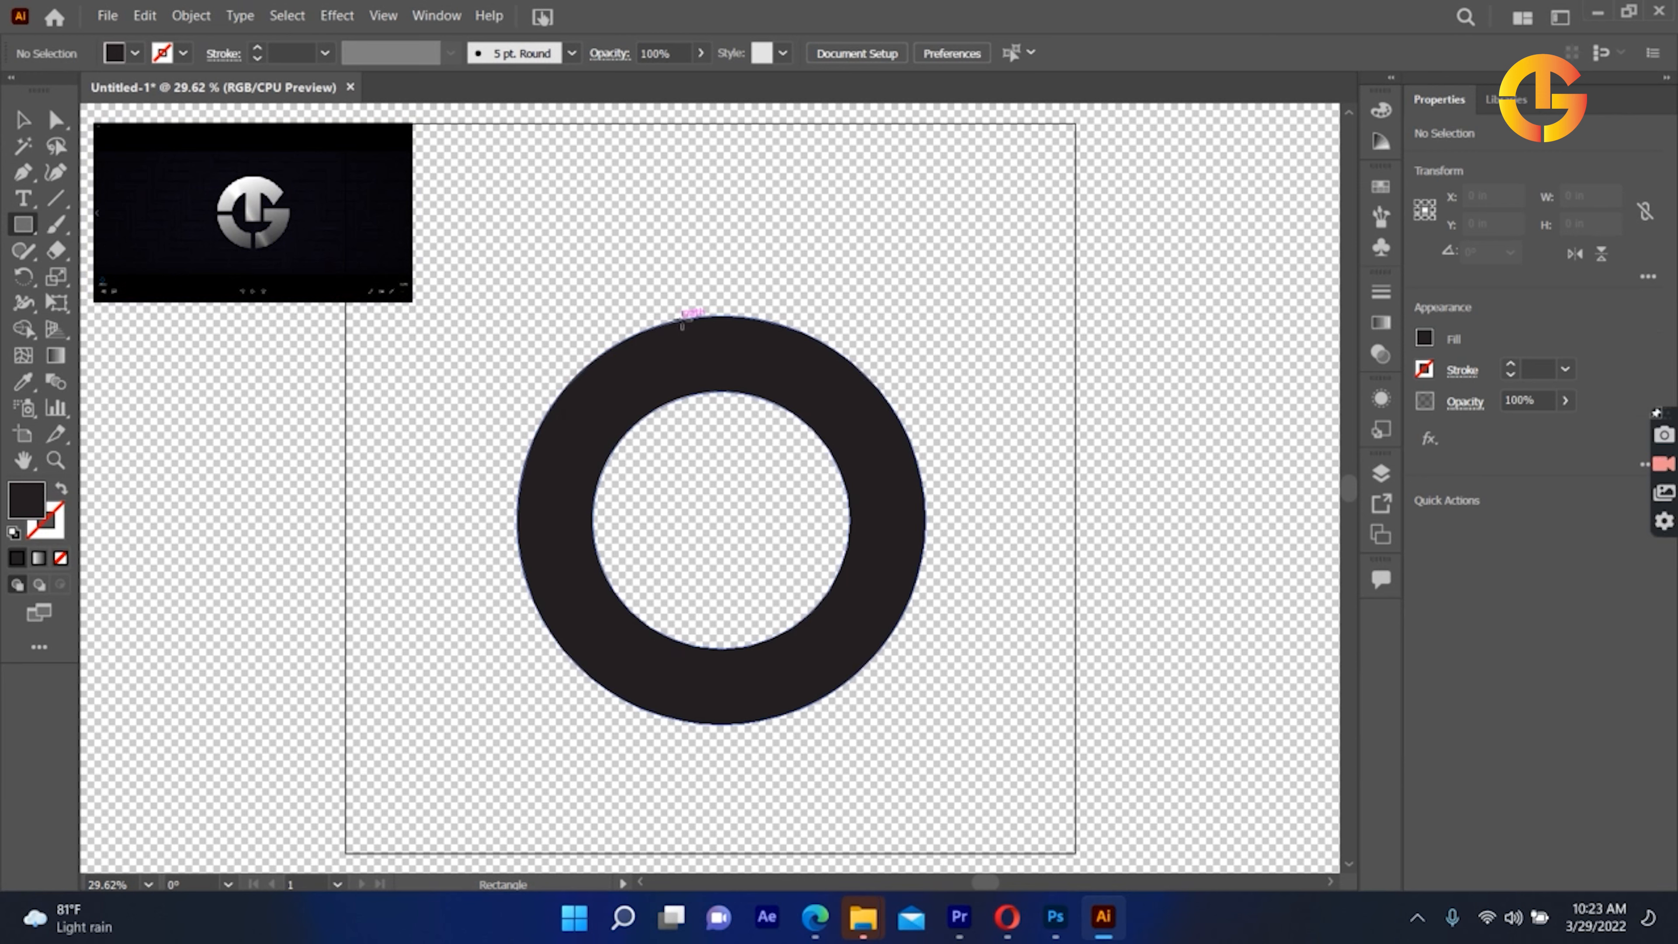
{"action": "left_click_drag", "start_coordinate": [705, 327], "coordinate": [775, 512]}
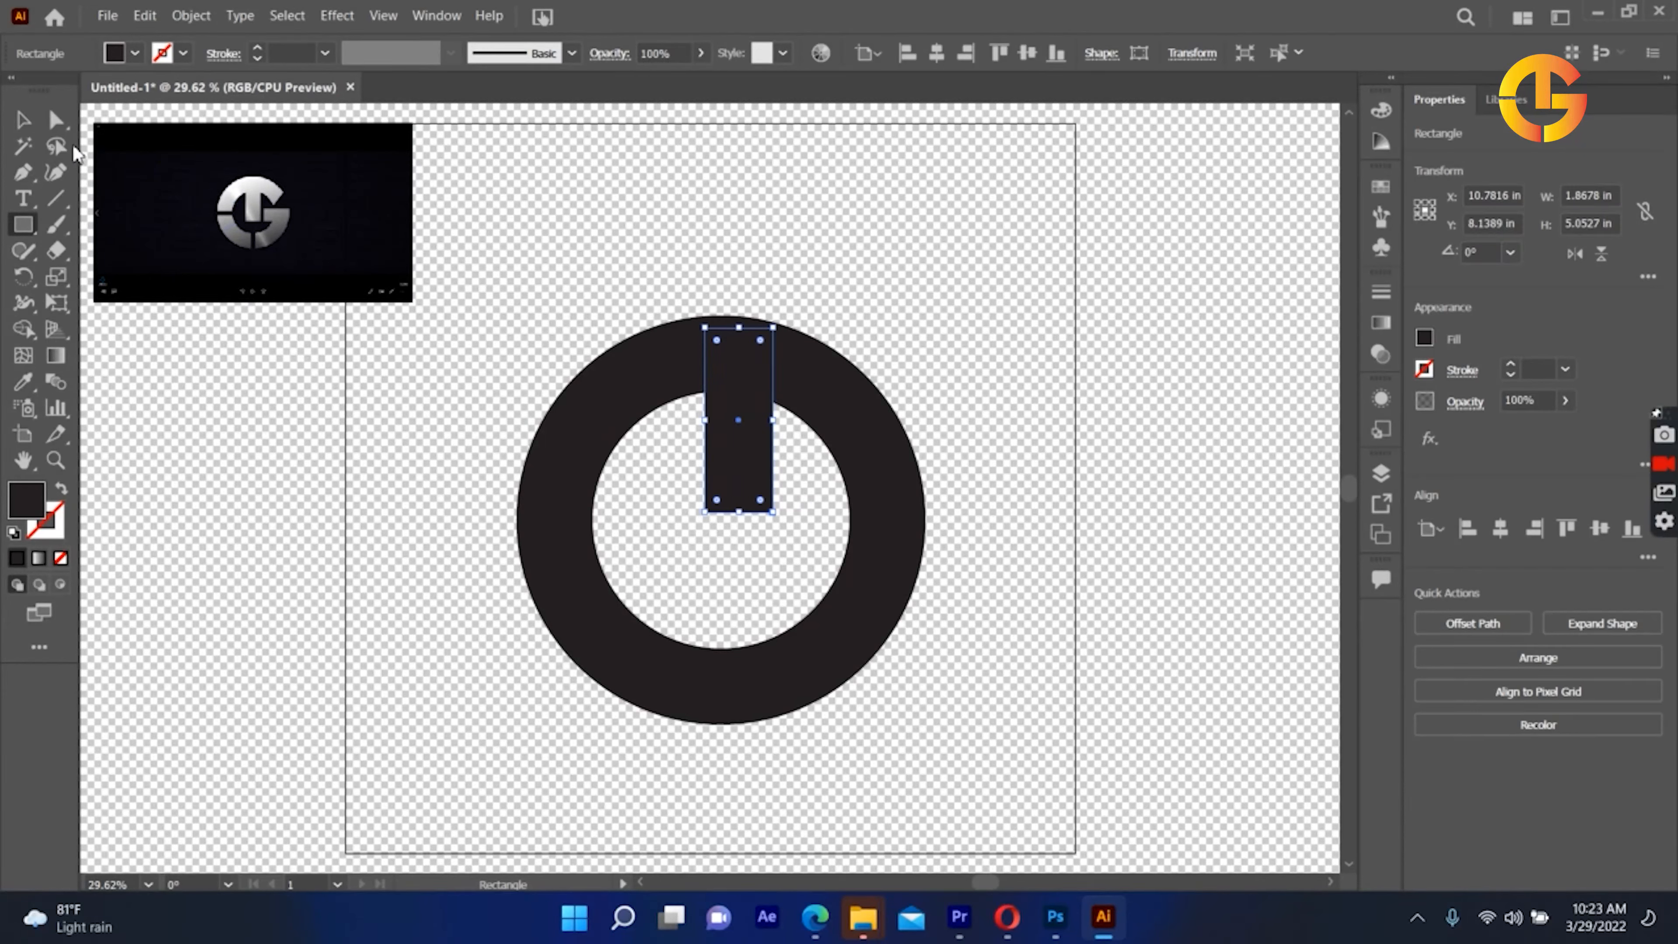
{"action": "left_click", "coordinate": [822, 238]}
{"action": "left_click", "coordinate": [878, 490]}
{"action": "left_click", "coordinate": [900, 235]}
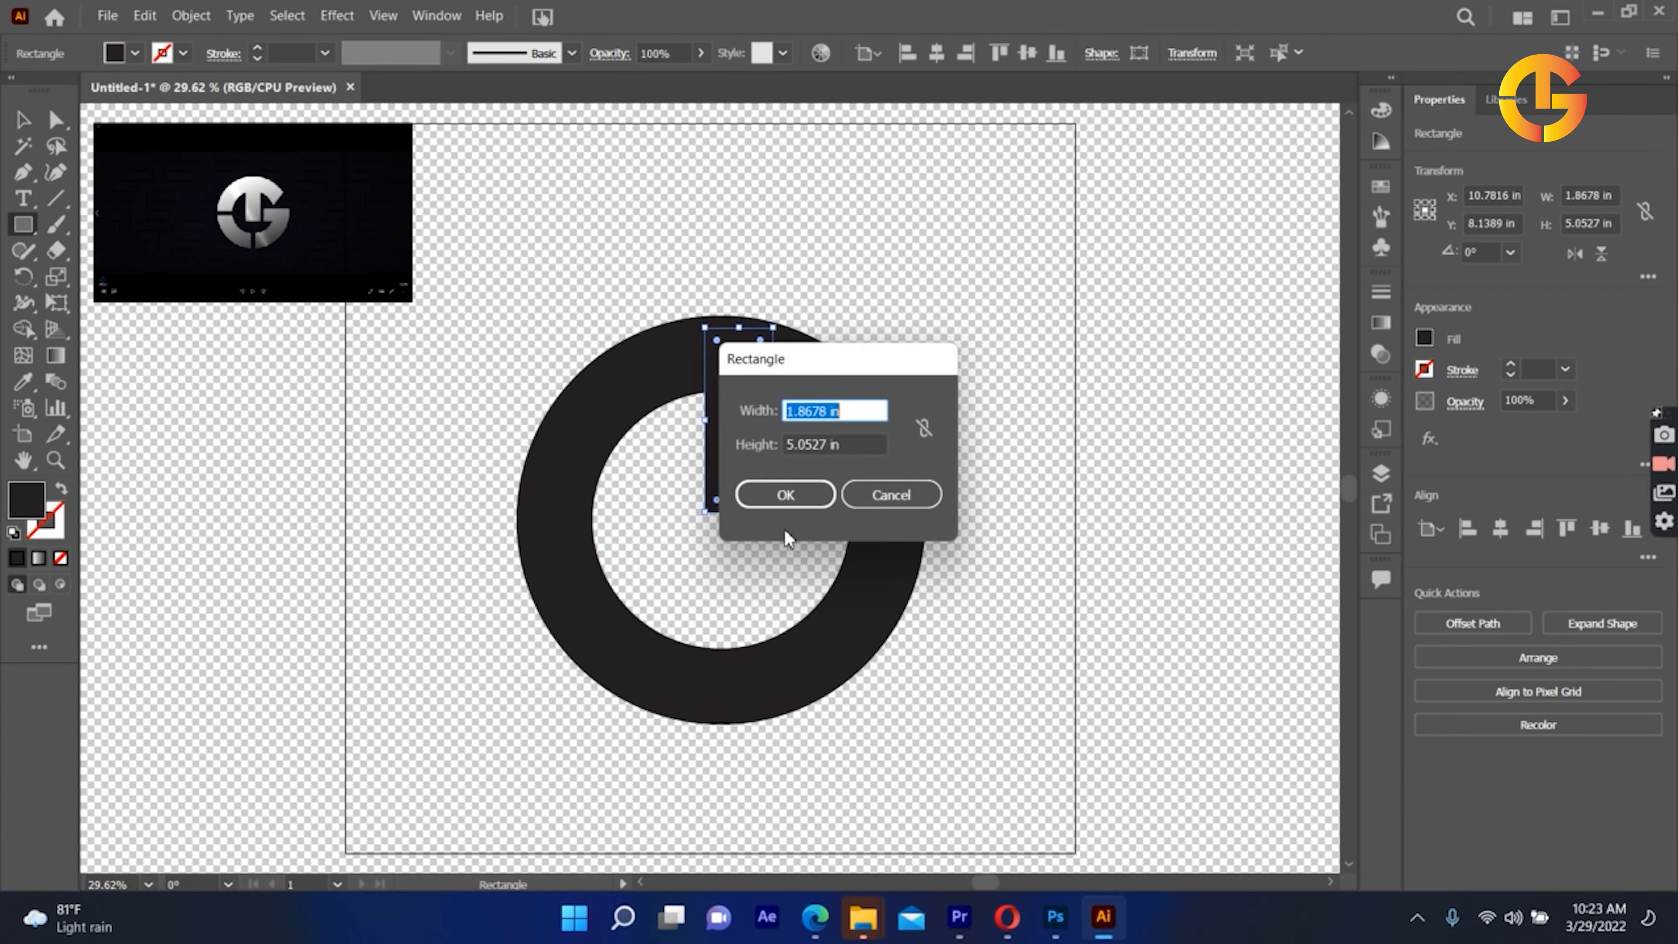
{"action": "left_click", "coordinate": [858, 496]}
{"action": "left_click", "coordinate": [21, 119]}
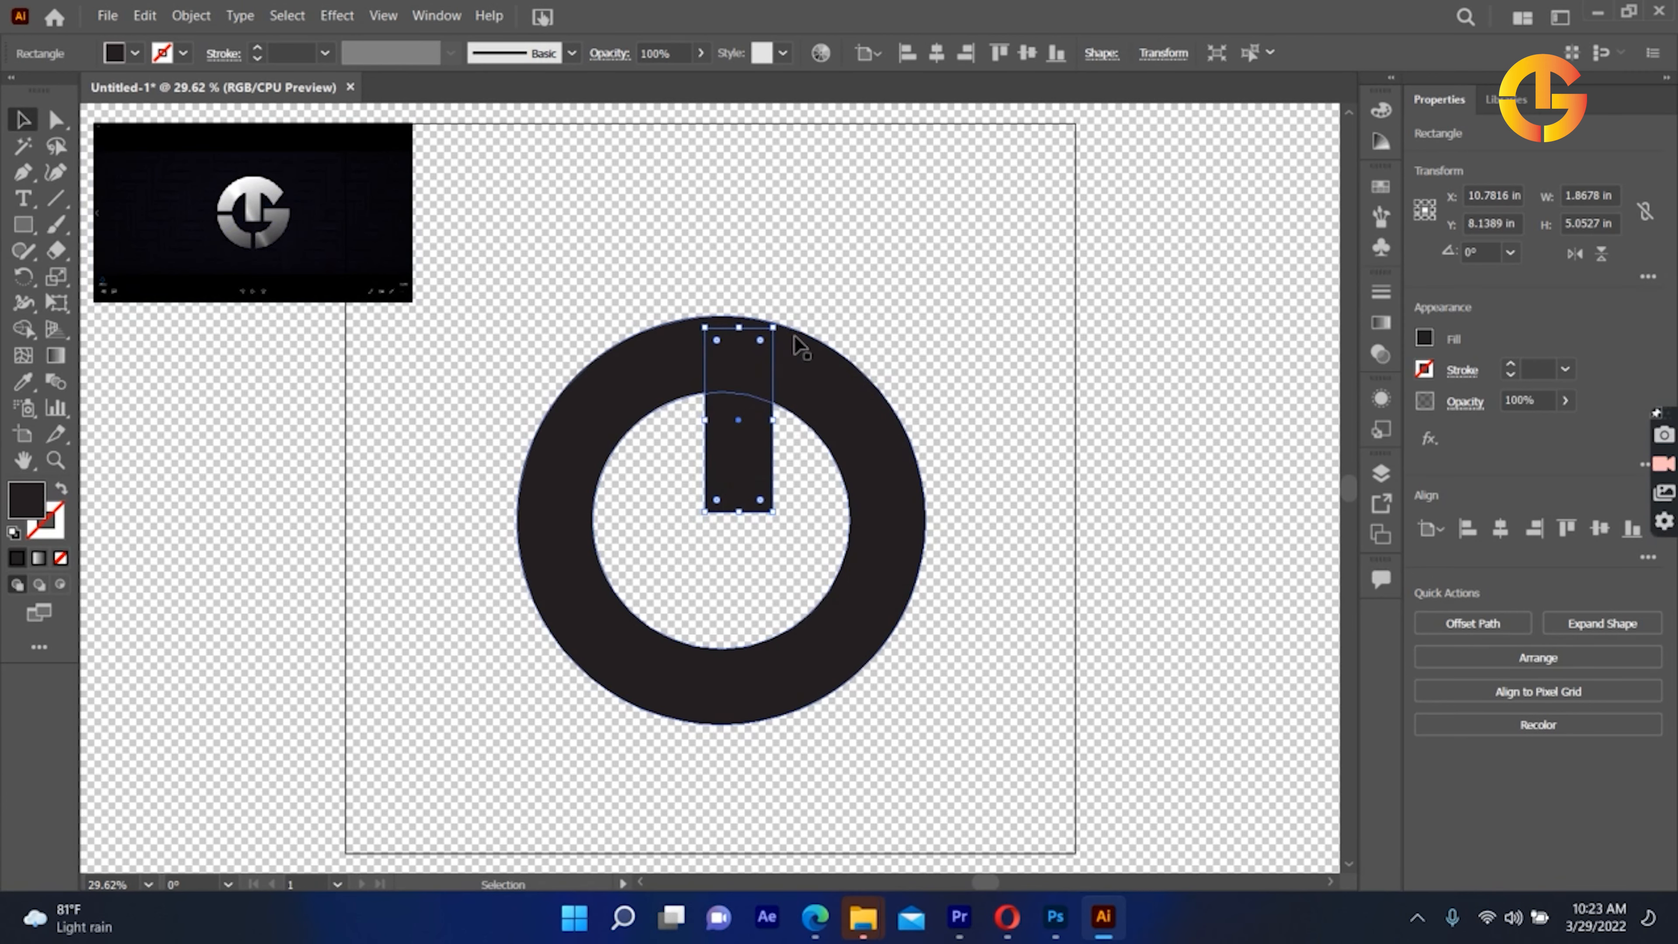
Step: Align the vertical bar and the ring on their horizontal centres, leaving the reference image out of the selection
{"action": "left_click", "coordinate": [855, 305]}
{"action": "key", "text": "ctrl+a"}
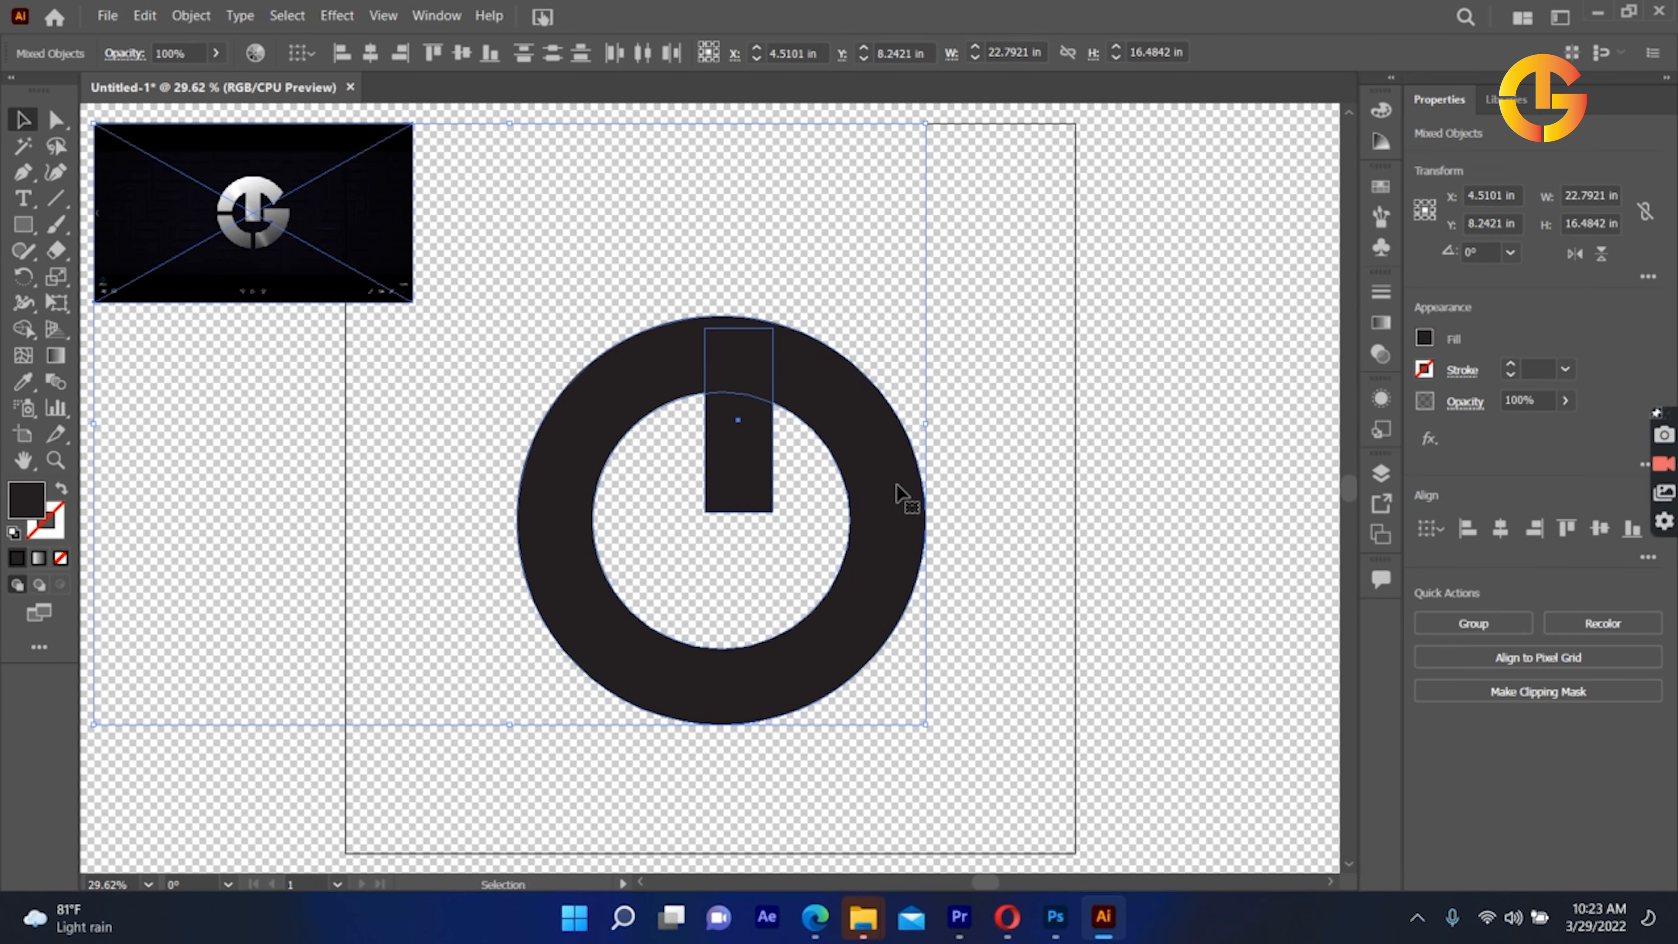
{"action": "left_click", "coordinate": [1030, 383]}
{"action": "left_click_drag", "start_coordinate": [1078, 386], "coordinate": [744, 571]}
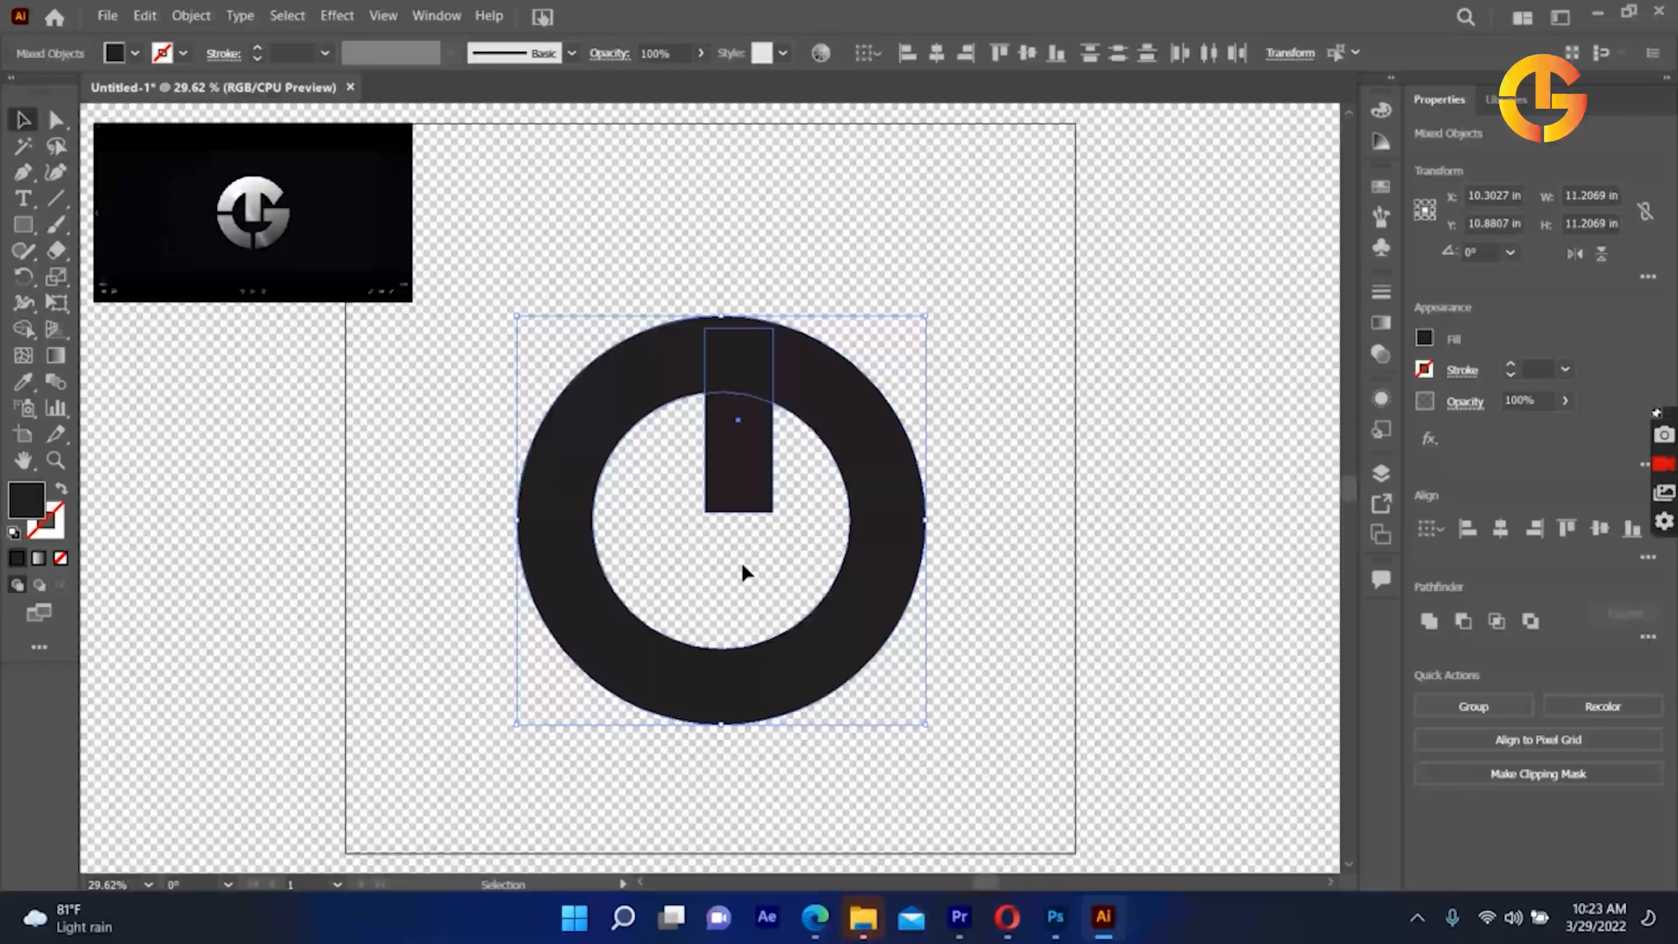
{"action": "left_click", "coordinate": [1501, 529]}
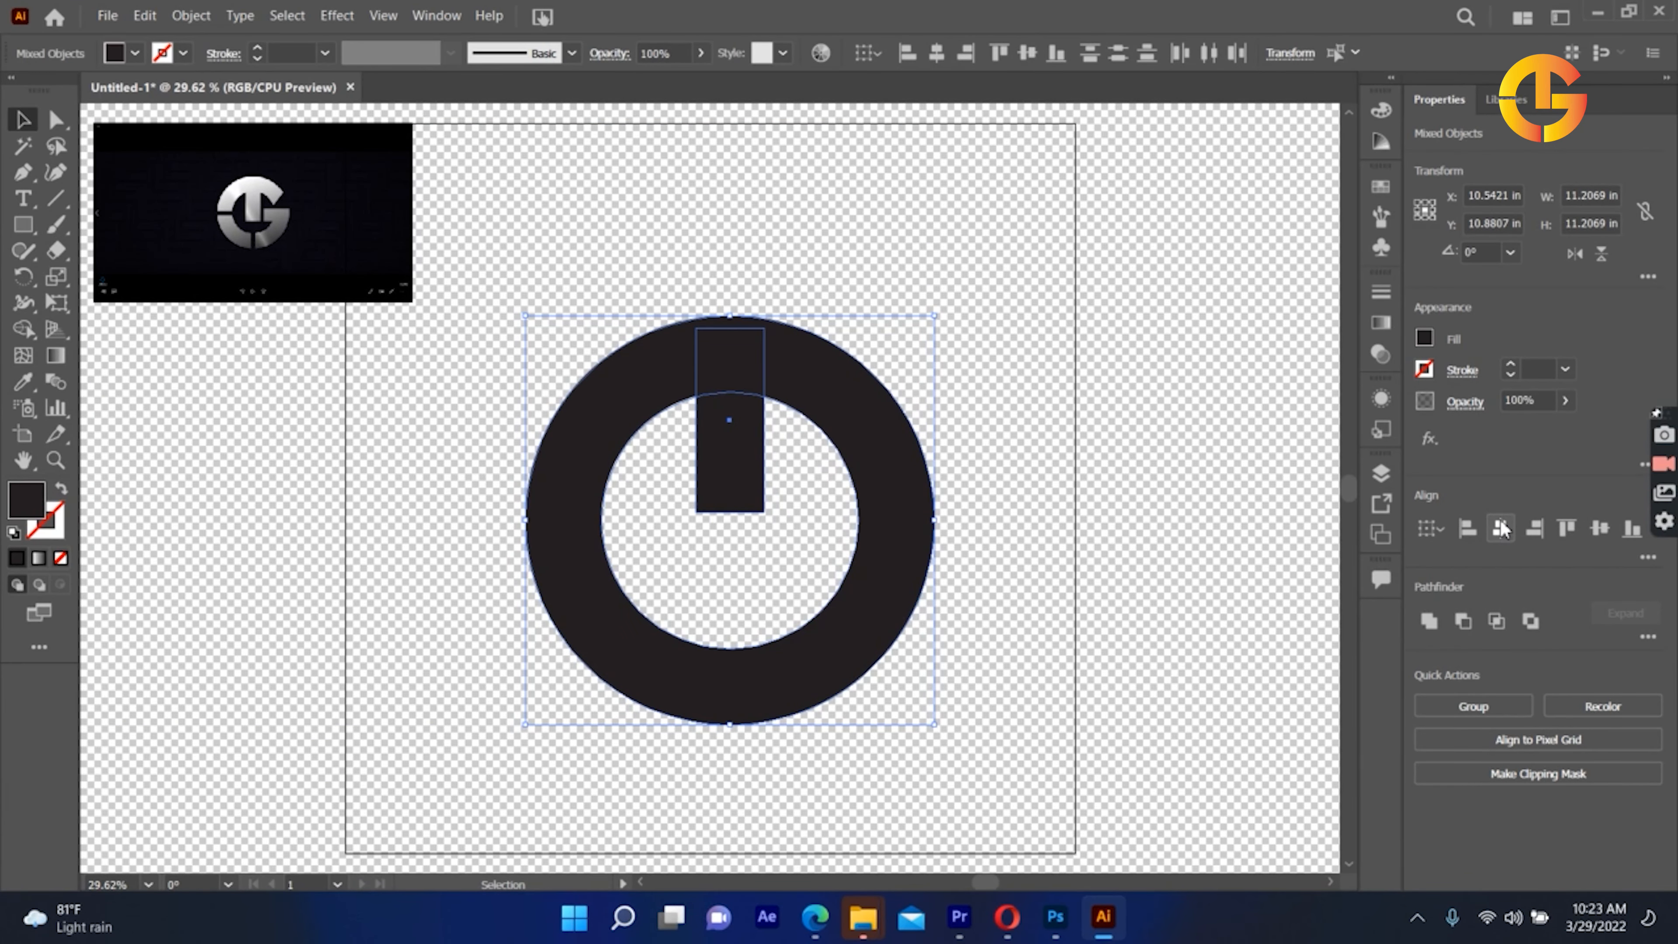
Step: Lengthen the vertical bar to about 5.48 in and place a copy of it over the ring's right side
{"action": "left_click", "coordinate": [1113, 476]}
{"action": "left_click", "coordinate": [725, 509]}
{"action": "left_click_drag", "start_coordinate": [724, 509], "coordinate": [870, 504]}
{"action": "left_click", "coordinate": [941, 402]}
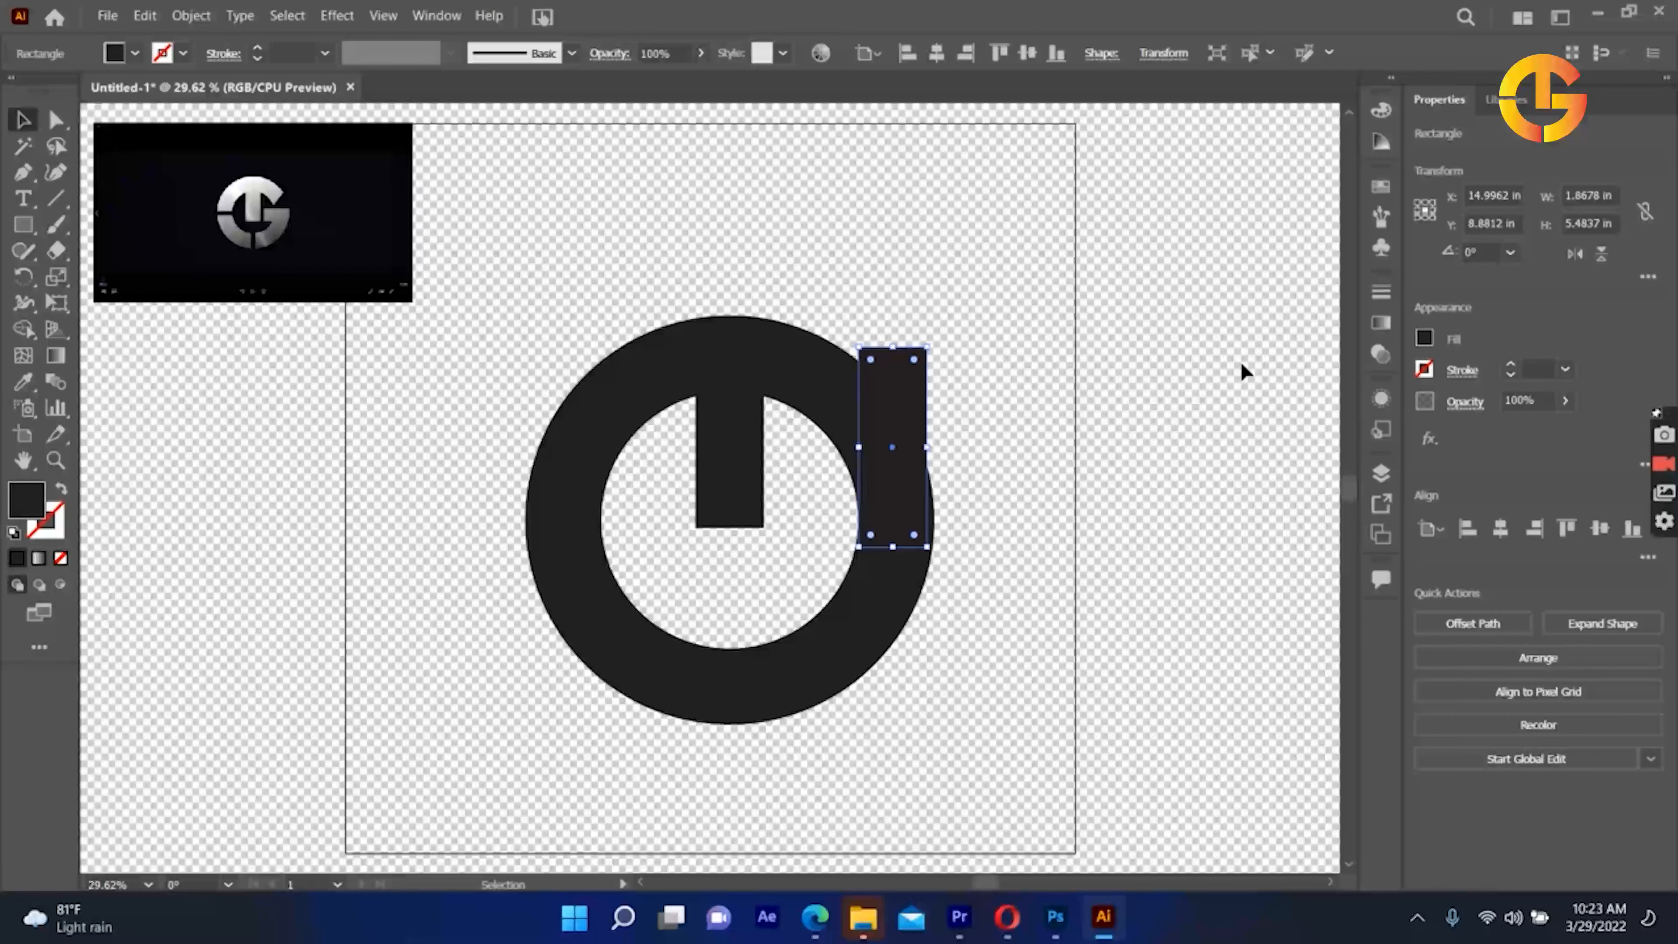
Step: Rotate the copied bar 90° and position it just right of the vertical bar, crossing the ring's right side
{"action": "left_click", "coordinate": [1477, 254]}
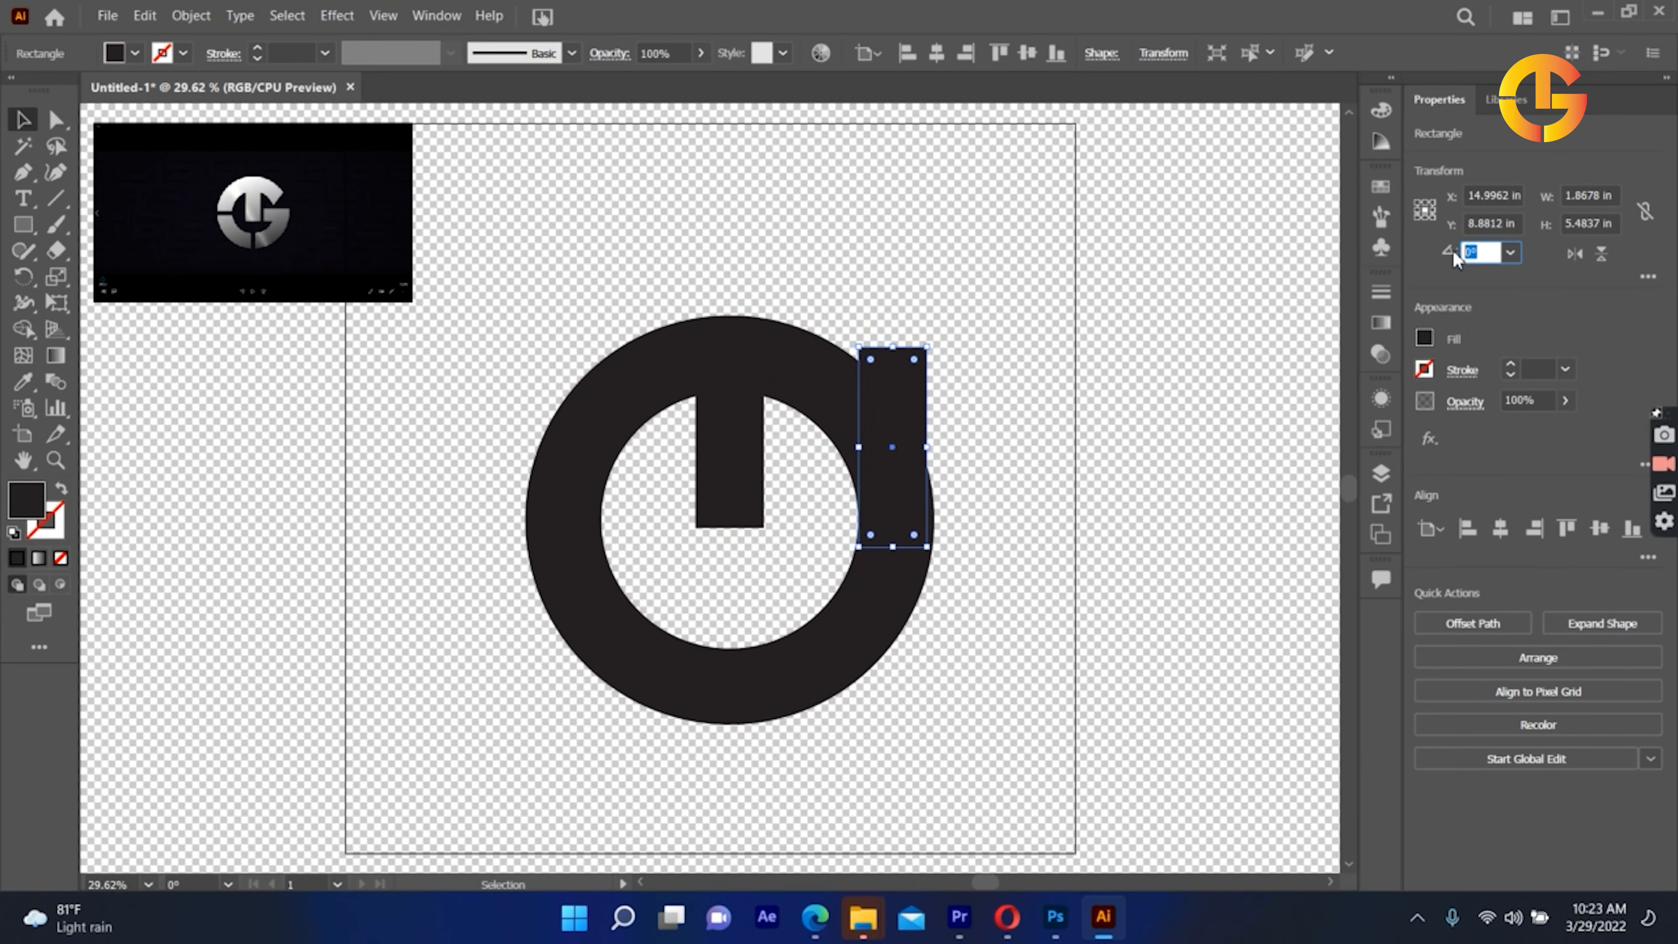
{"action": "type", "text": "90"}
{"action": "left_click", "coordinate": [1116, 464]}
{"action": "left_click_drag", "start_coordinate": [949, 445], "coordinate": [936, 493]}
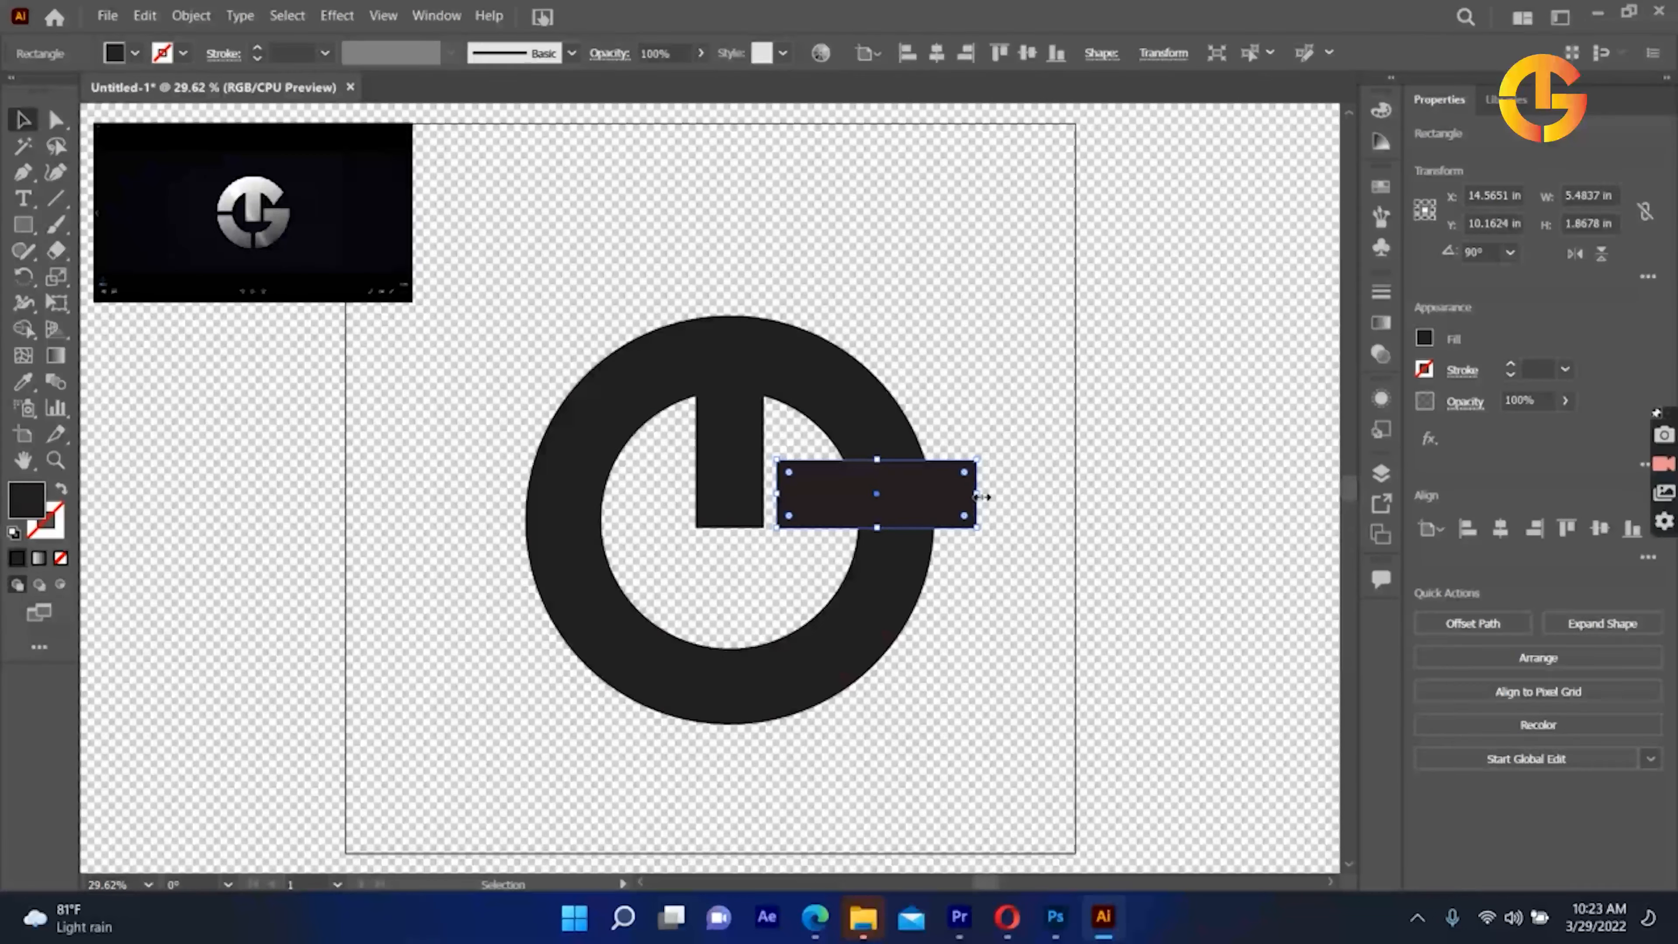
{"action": "mouse_move", "coordinate": [939, 505]}
{"action": "left_mouse_down"}
{"action": "mouse_move", "coordinate": [932, 559]}
{"action": "mouse_move", "coordinate": [950, 532]}
{"action": "left_mouse_up"}
Step: Extend the vertical bar downward until its lower end is level with the horizontal bar's bottom edge
{"action": "left_click", "coordinate": [733, 521]}
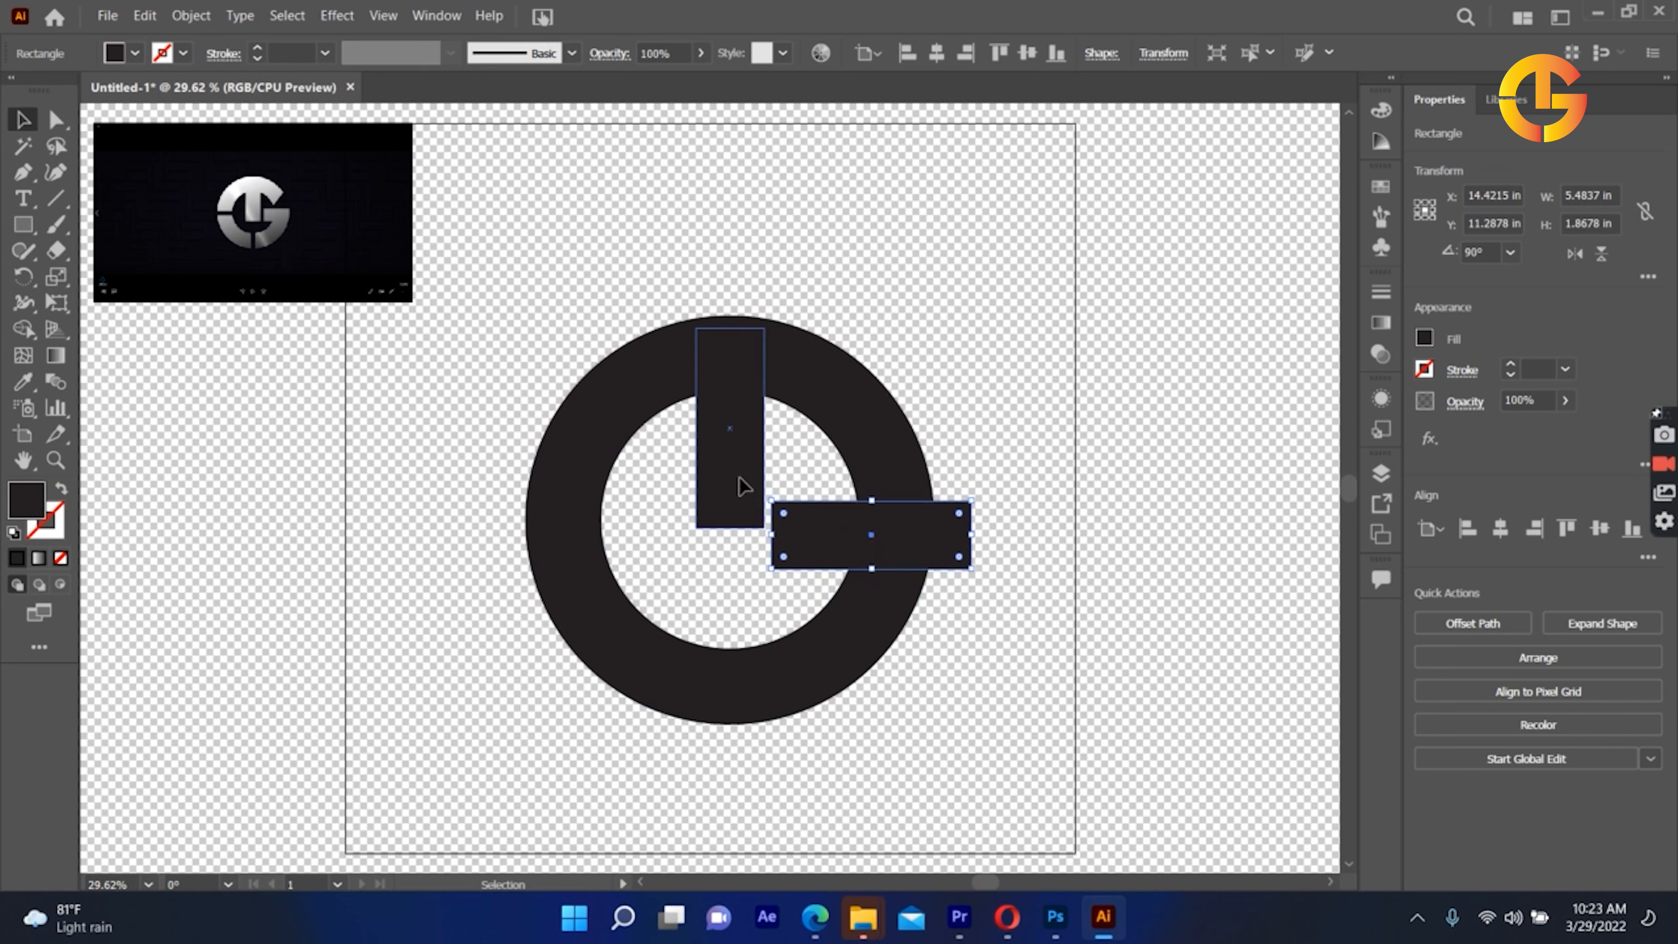
{"action": "left_click_drag", "start_coordinate": [732, 529], "coordinate": [729, 567]}
{"action": "left_click", "coordinate": [1091, 447]}
Step: Shorten the horizontal bar from its right end to about 3.94 in so it ends inside the ring
{"action": "left_click", "coordinate": [951, 545]}
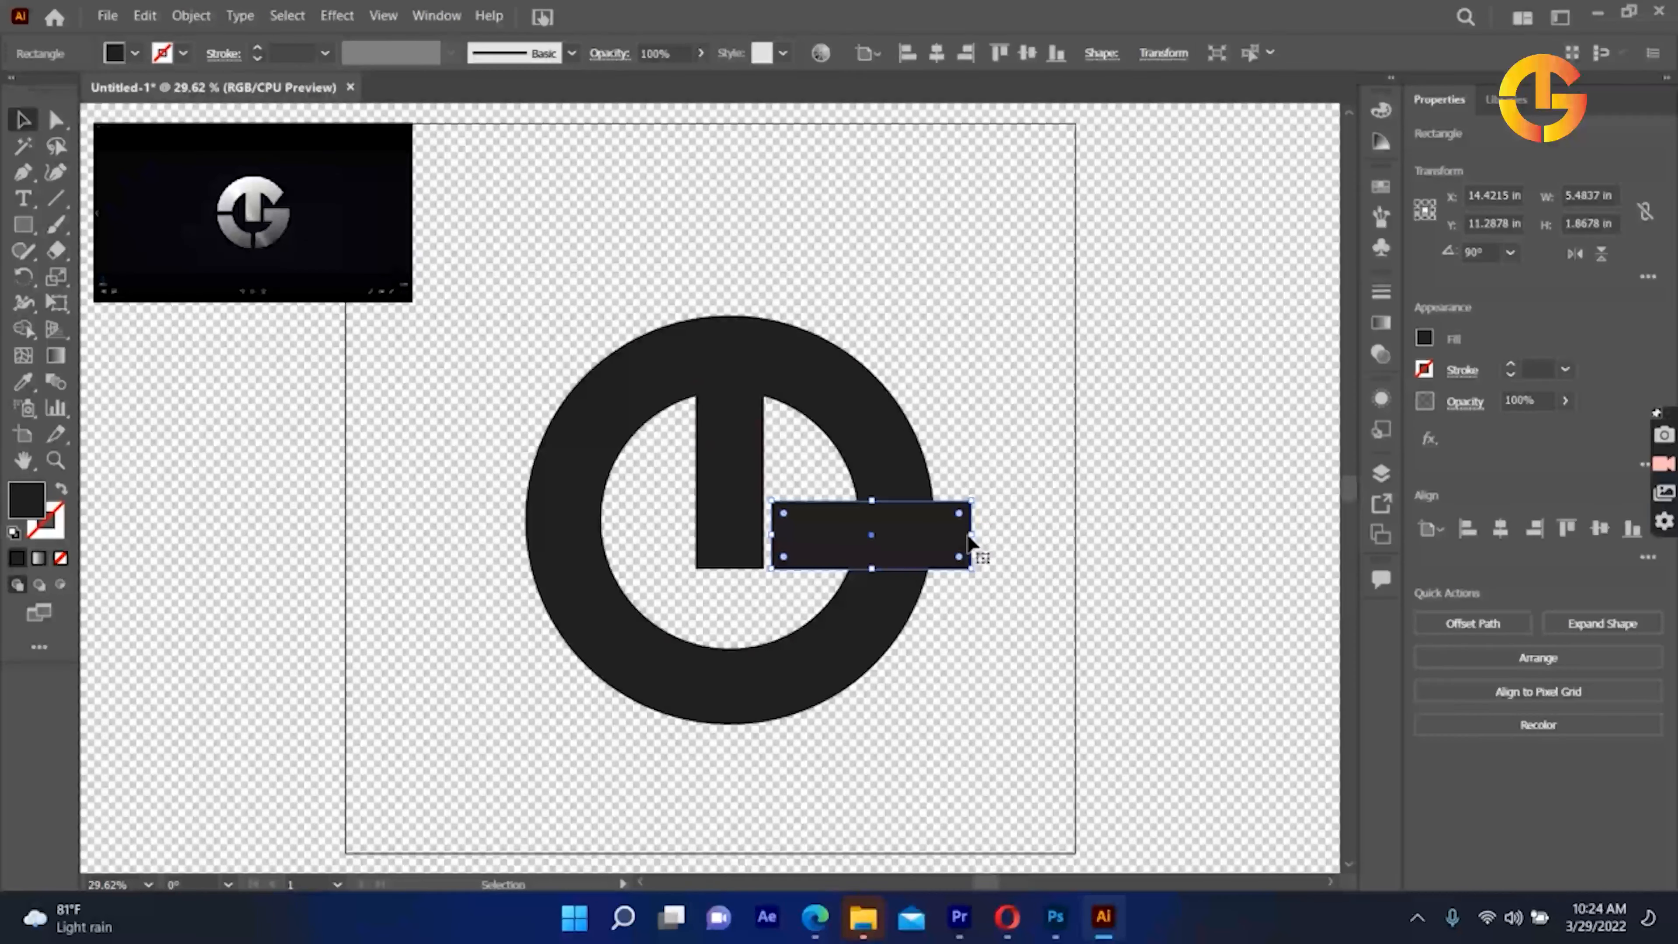
{"action": "left_click_drag", "start_coordinate": [970, 534], "coordinate": [917, 534]}
{"action": "left_click", "coordinate": [1049, 439]}
{"action": "left_click", "coordinate": [895, 538]}
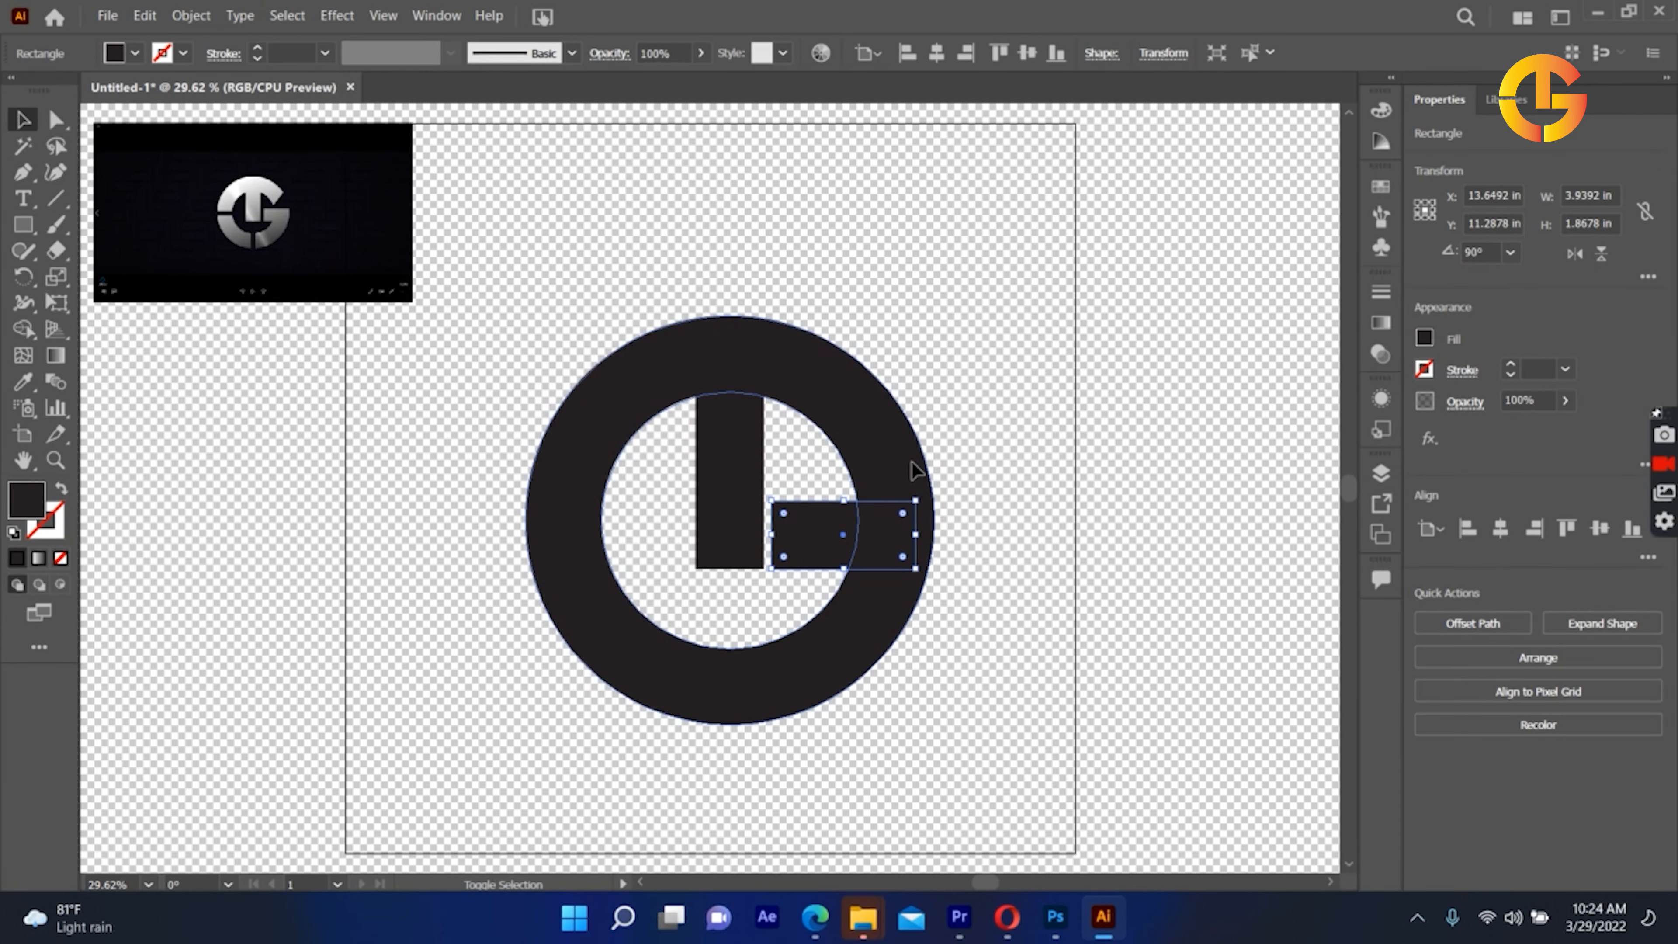
{"action": "left_click", "coordinate": [911, 460], "text": "shift"}
{"action": "left_click", "coordinate": [1021, 392]}
Step: Unite the ring and both bars into one shape
{"action": "left_click", "coordinate": [737, 491]}
{"action": "left_click_drag", "start_coordinate": [1001, 260], "coordinate": [547, 690]}
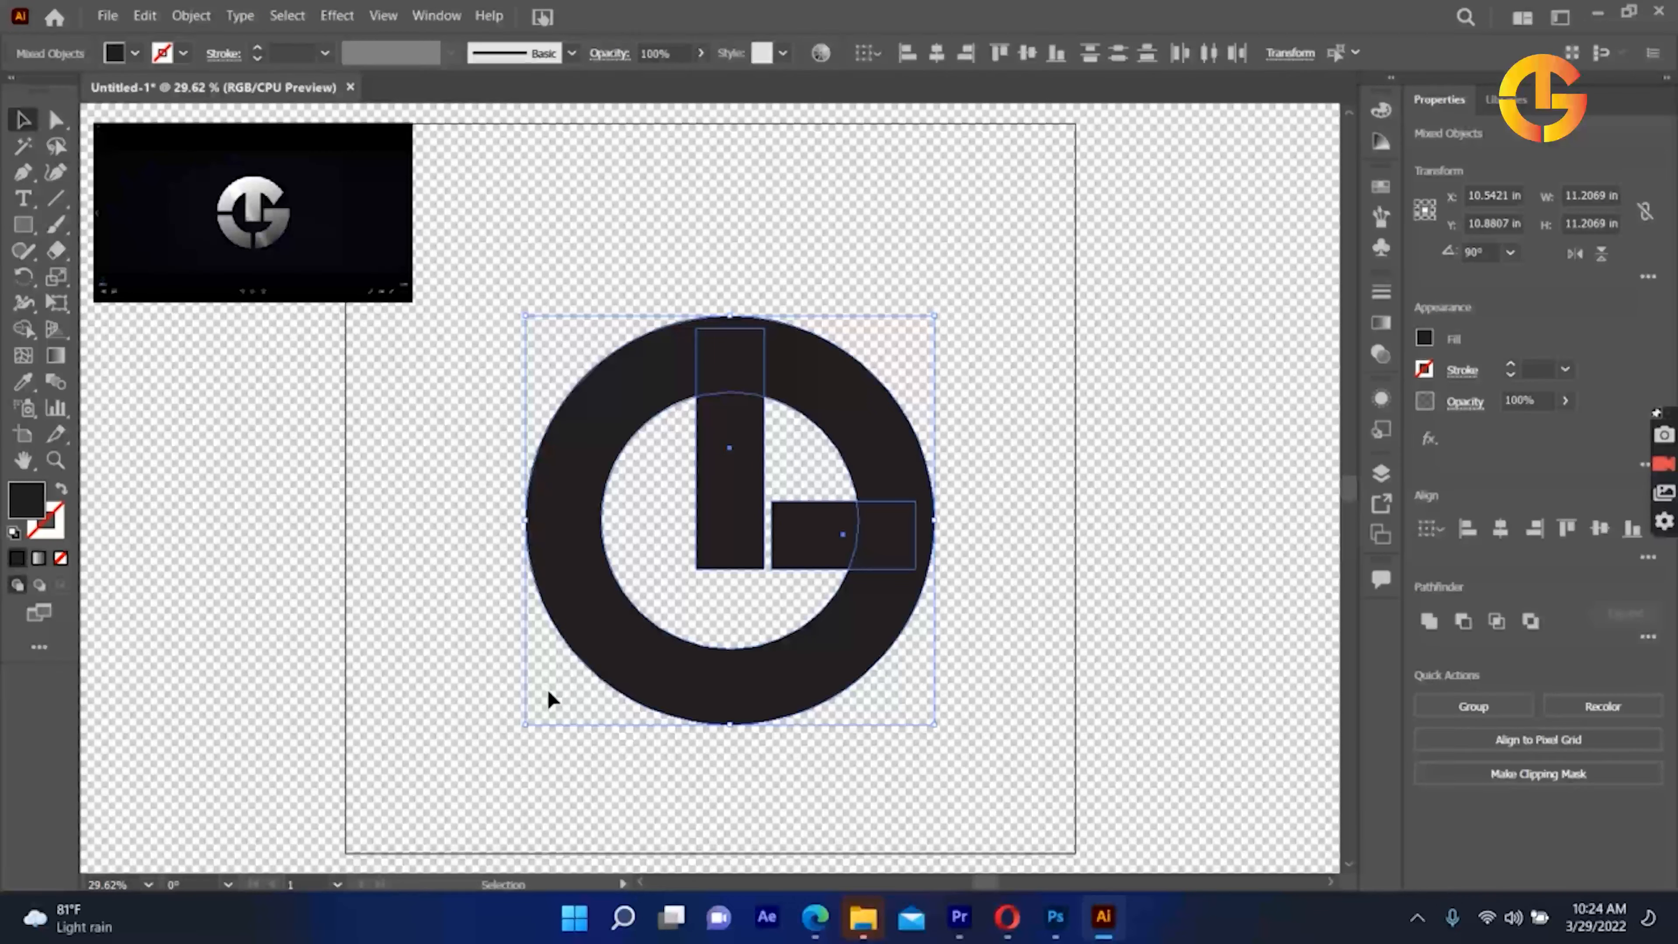
{"action": "left_click", "coordinate": [1428, 622]}
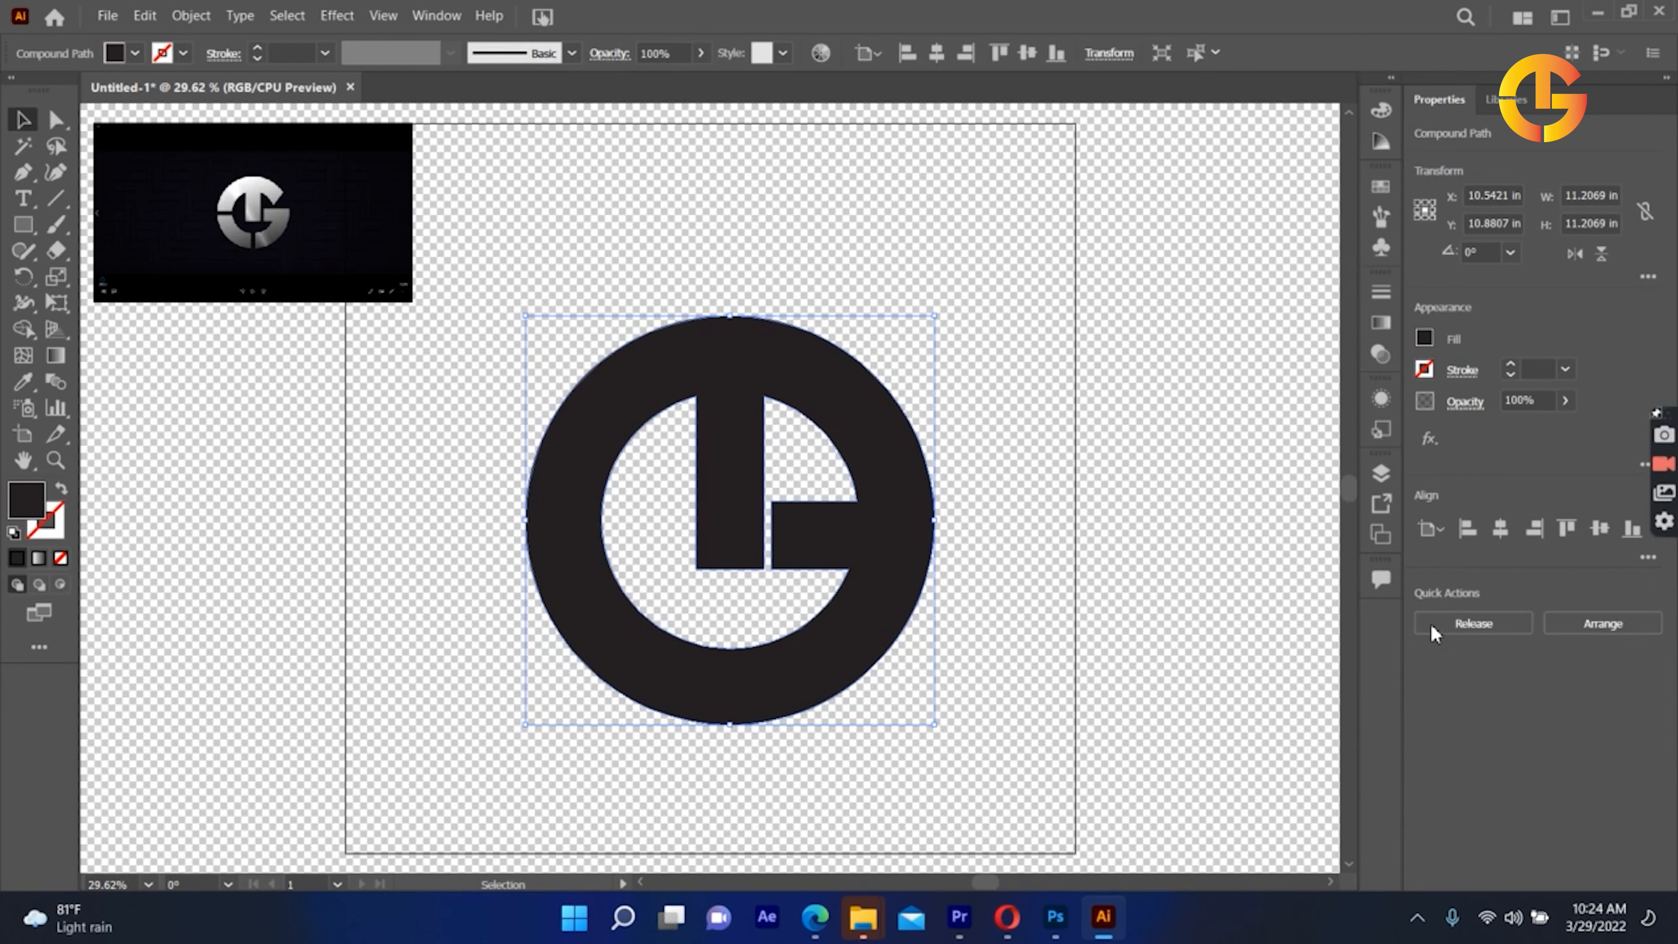
{"action": "left_click", "coordinate": [1177, 607]}
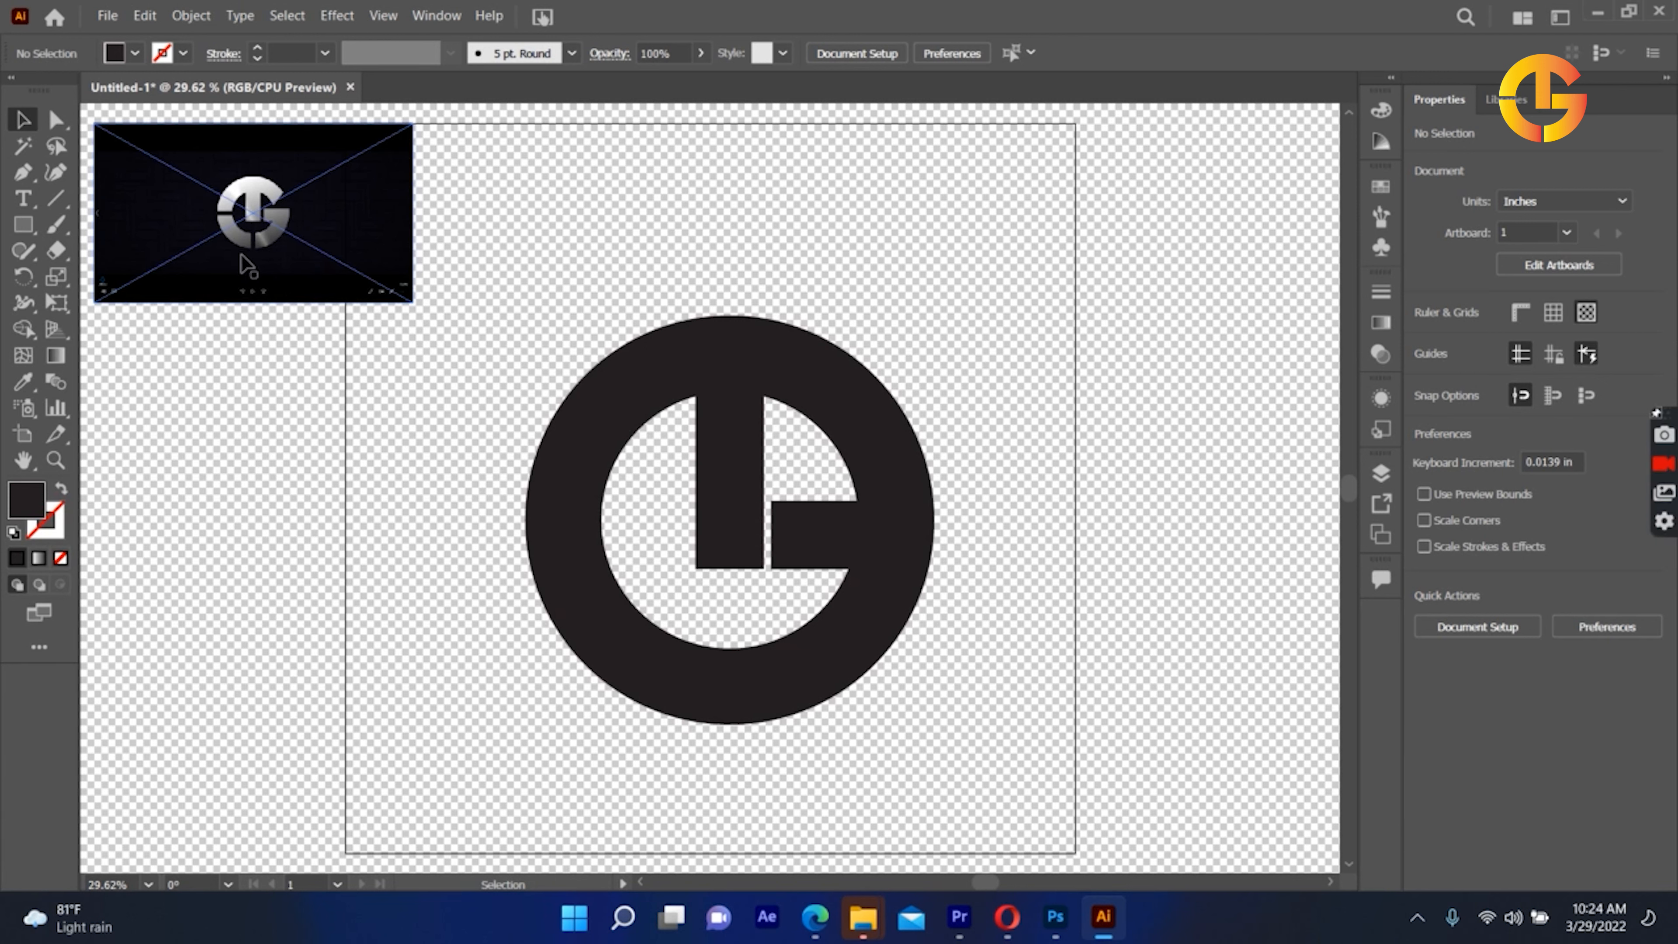
Step: Draw a thin horizontal rectangle about 2.95 by 0.43 in across the ring's left side and fill it white
{"action": "left_click", "coordinate": [23, 224]}
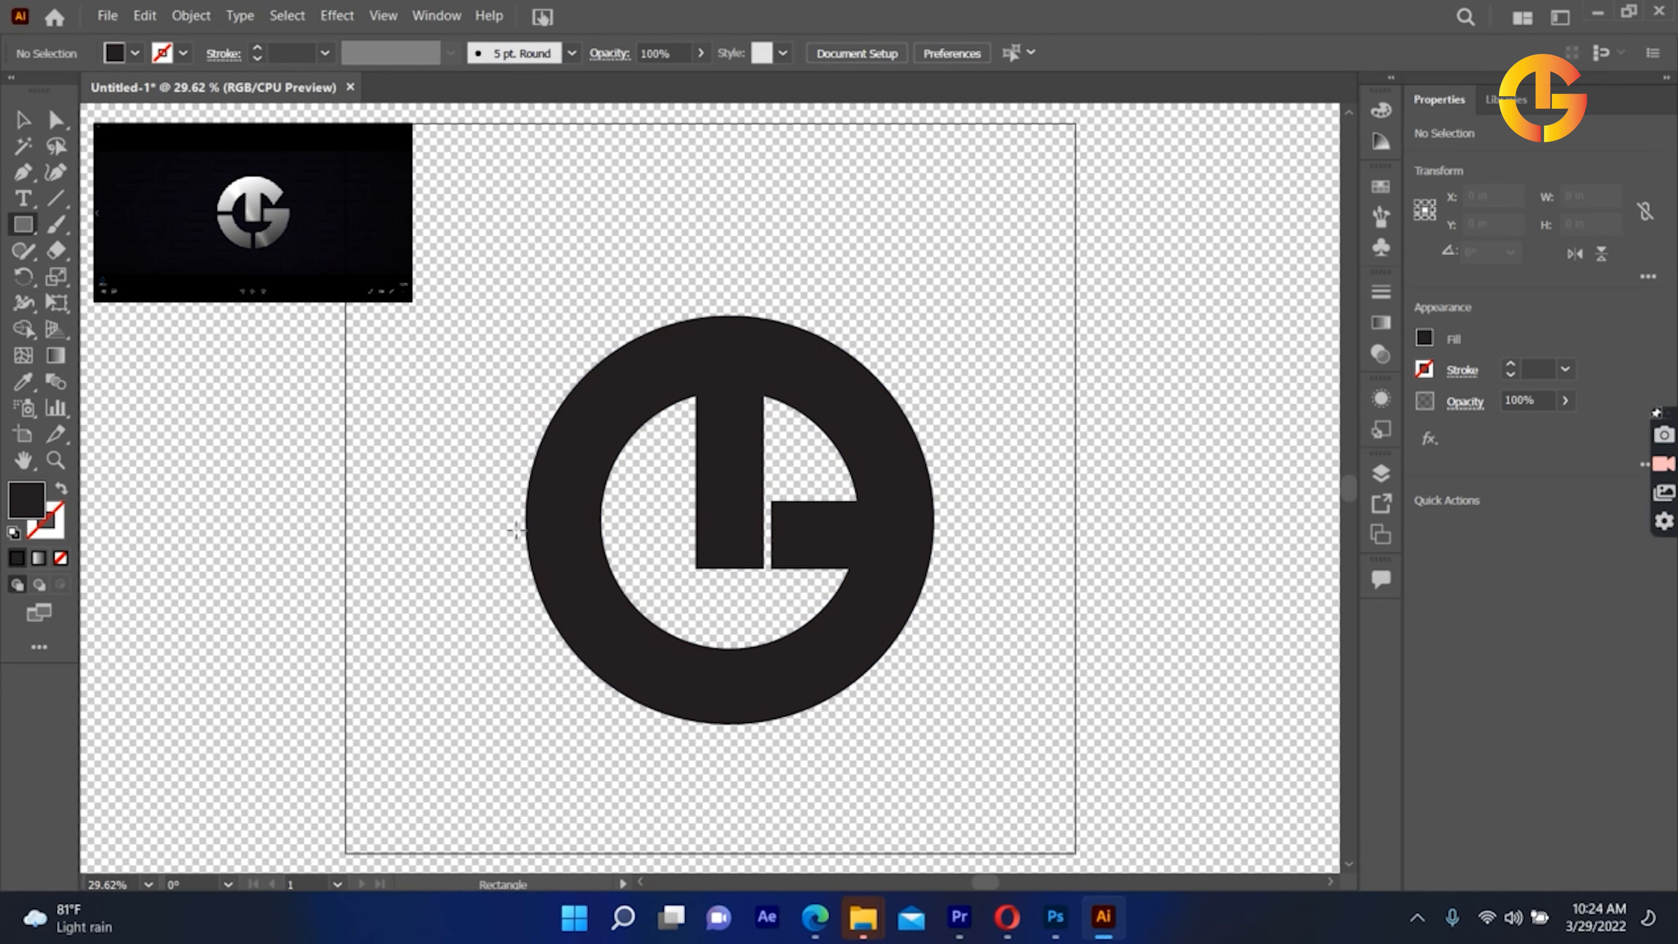
{"action": "mouse_move", "coordinate": [514, 512]}
{"action": "left_mouse_down"}
{"action": "mouse_move", "coordinate": [634, 552]}
{"action": "mouse_move", "coordinate": [637, 528]}
{"action": "mouse_move", "coordinate": [620, 527]}
{"action": "left_mouse_up"}
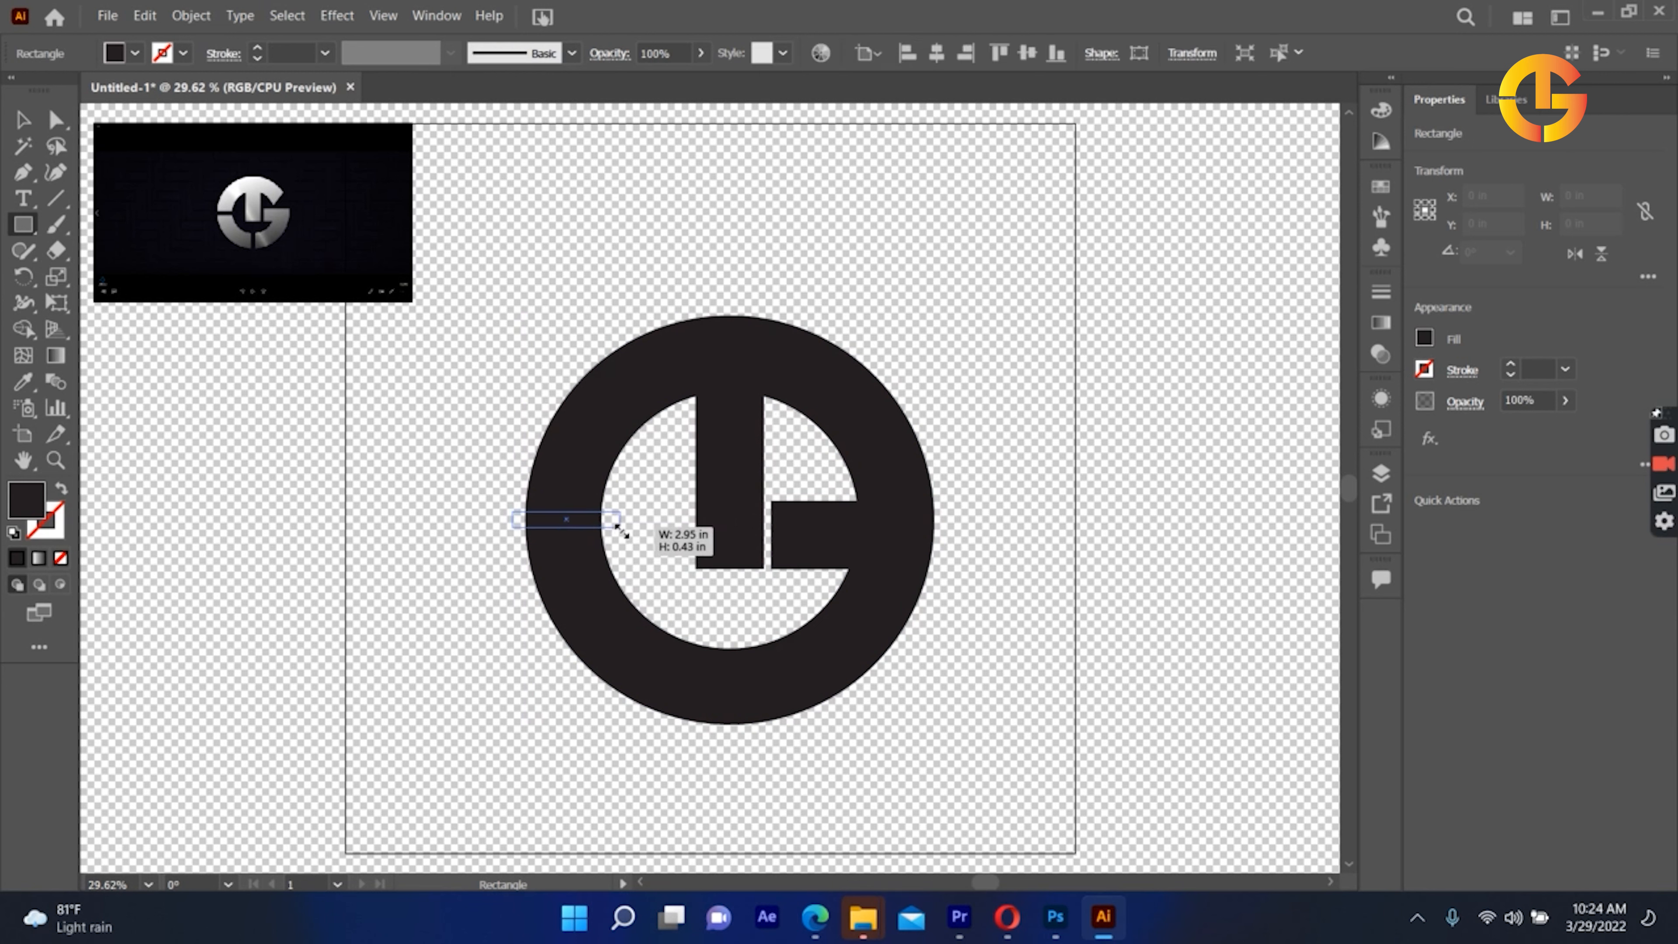
{"action": "left_click", "coordinate": [1425, 337]}
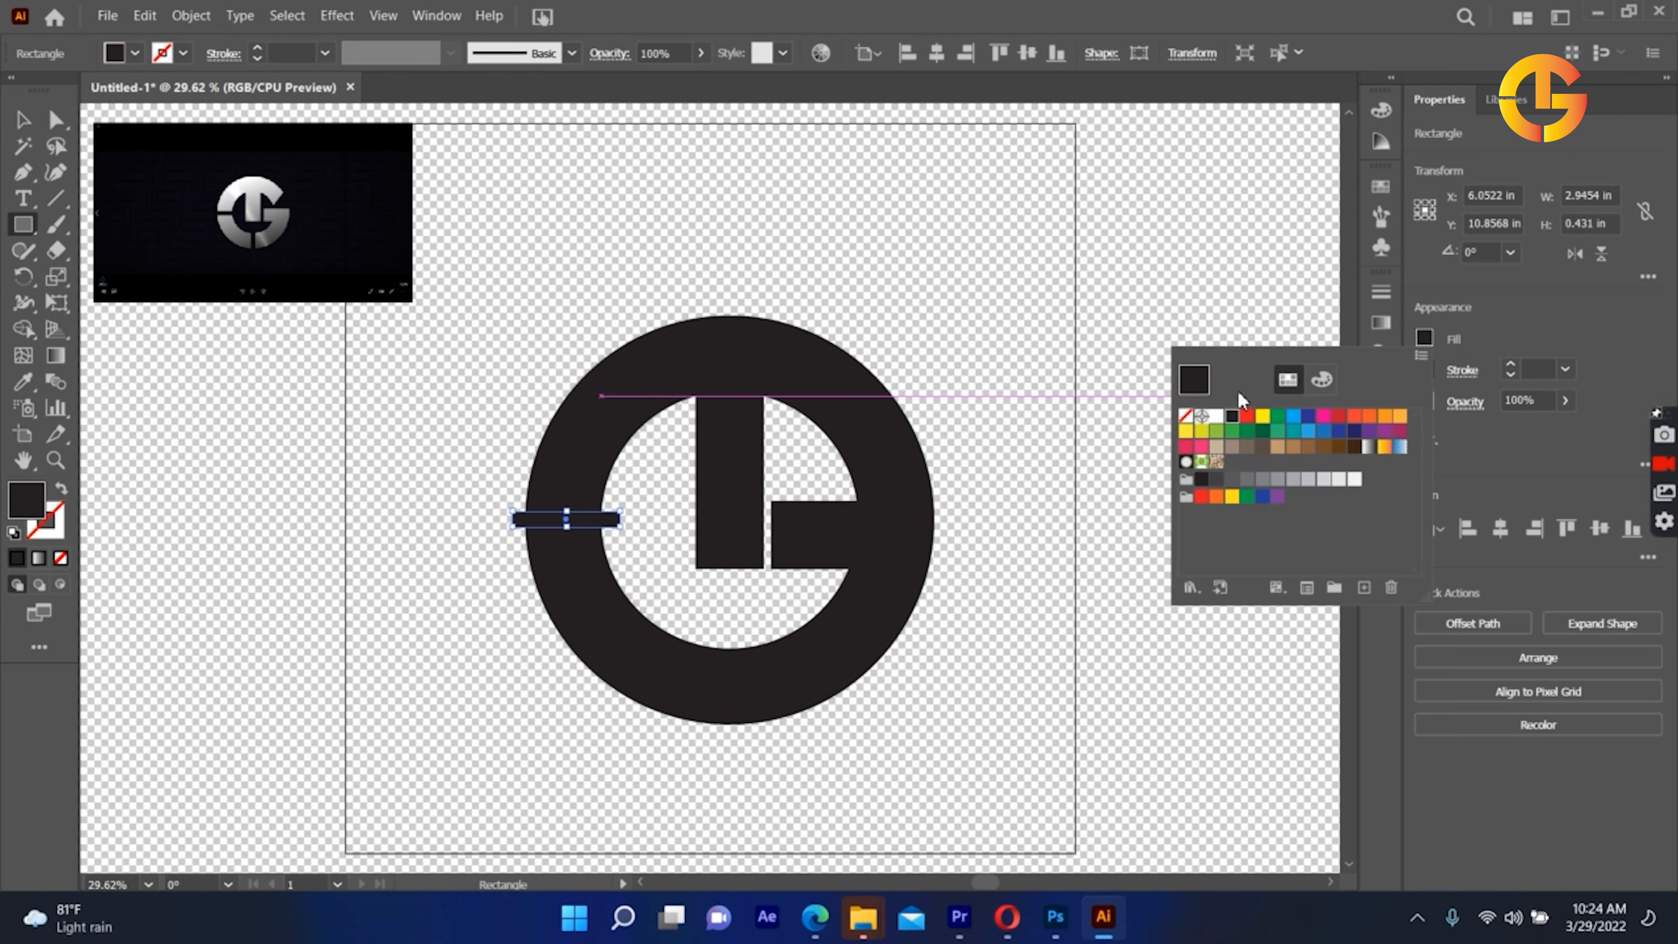
{"action": "left_click", "coordinate": [1212, 407]}
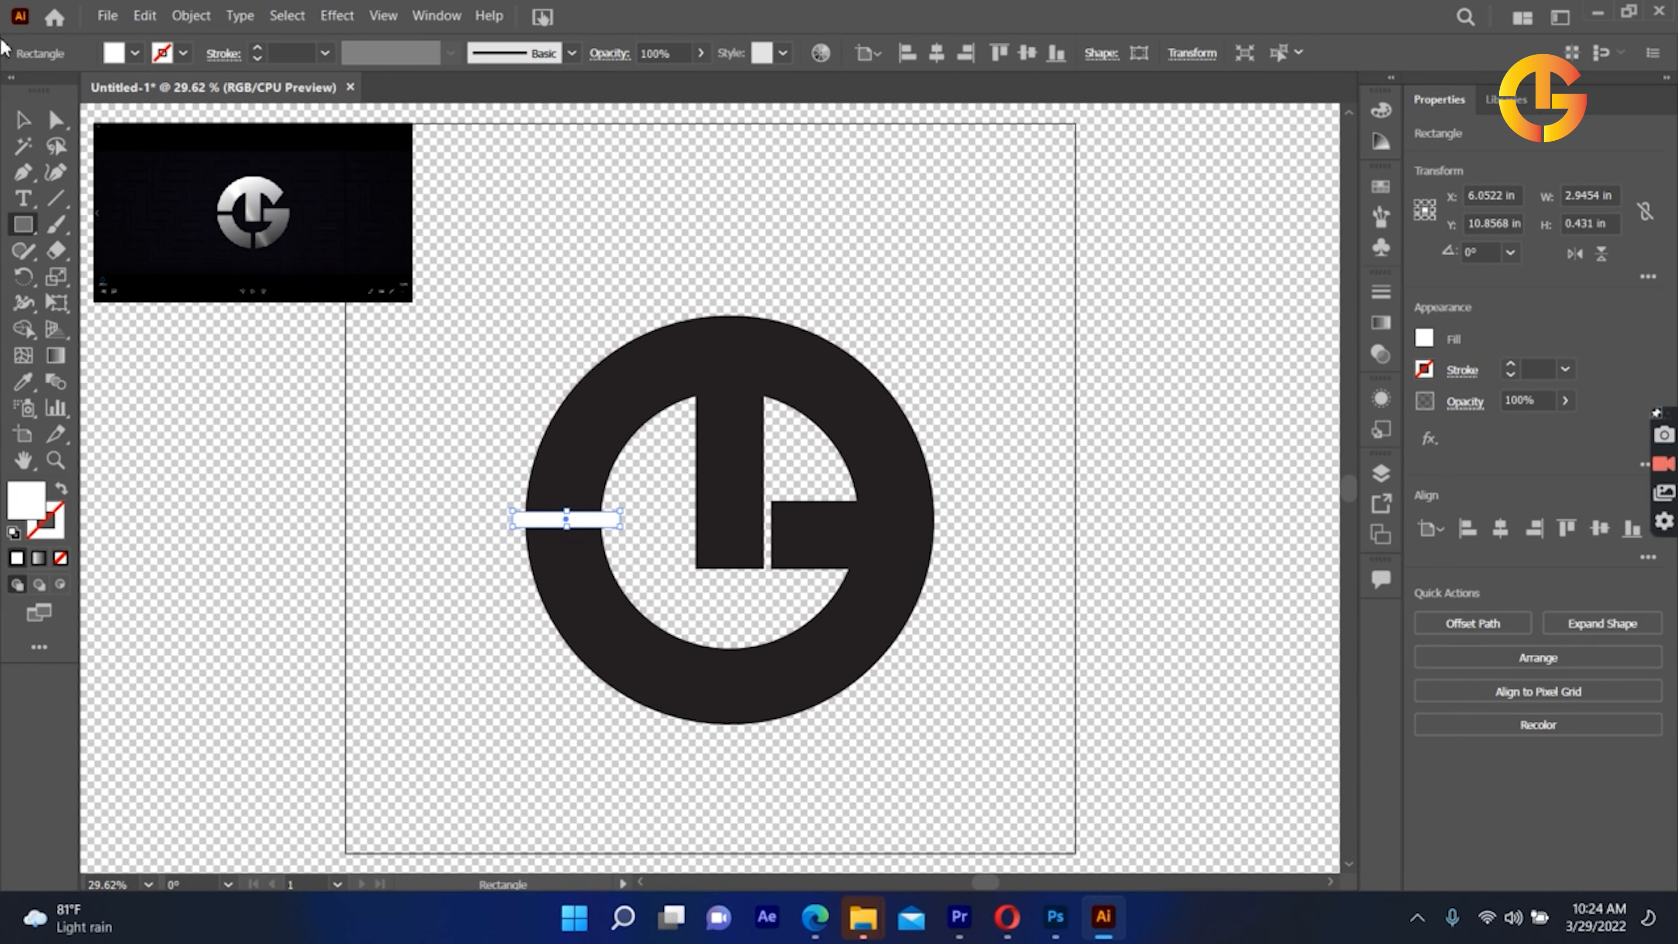
Step: Copy the white strip to the lower part of the ring and rotate the copy 90°
{"action": "key", "text": "v"}
{"action": "left_click", "coordinate": [23, 224]}
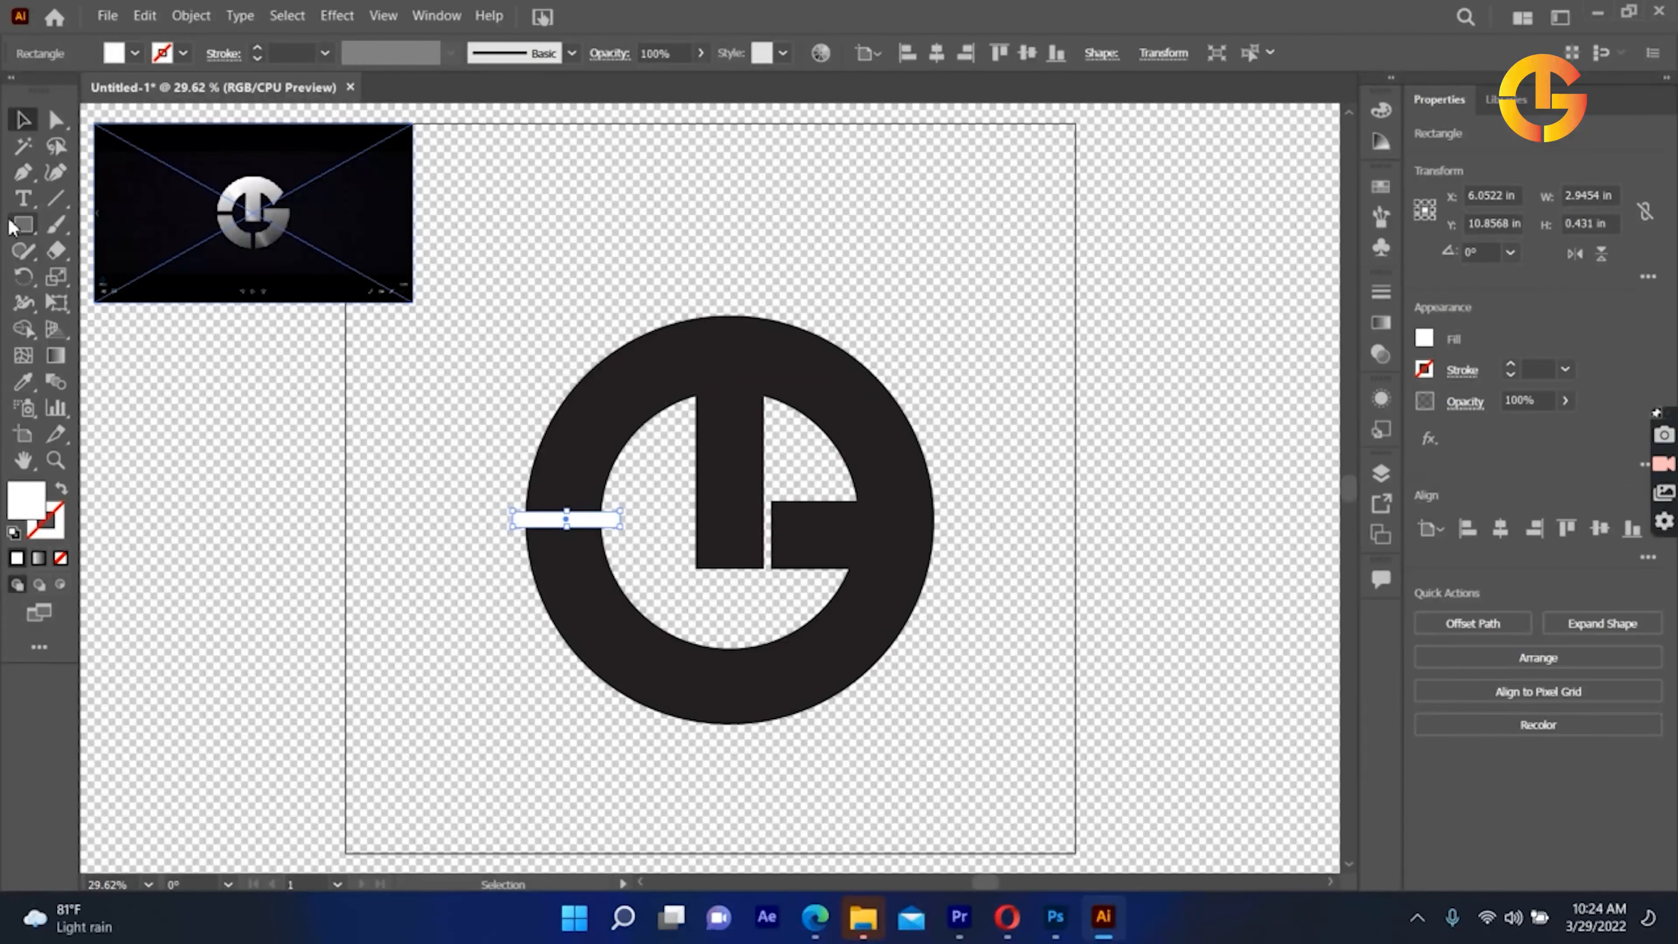
{"action": "left_click", "coordinate": [20, 119]}
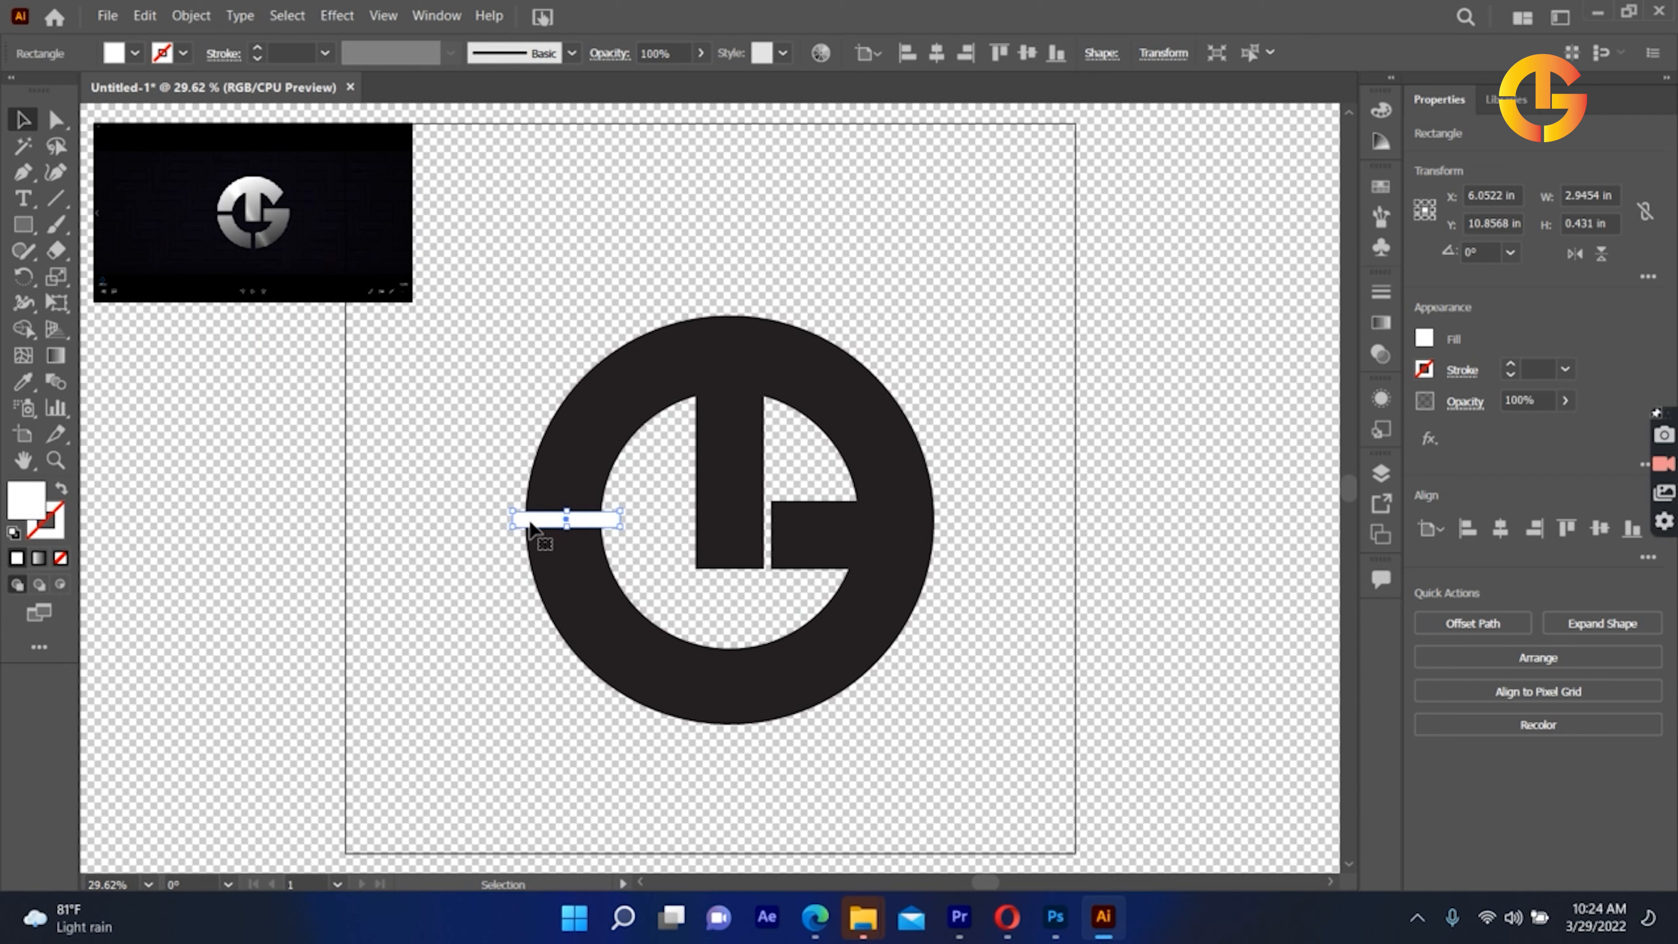
{"action": "left_click_drag", "start_coordinate": [548, 533], "coordinate": [680, 673]}
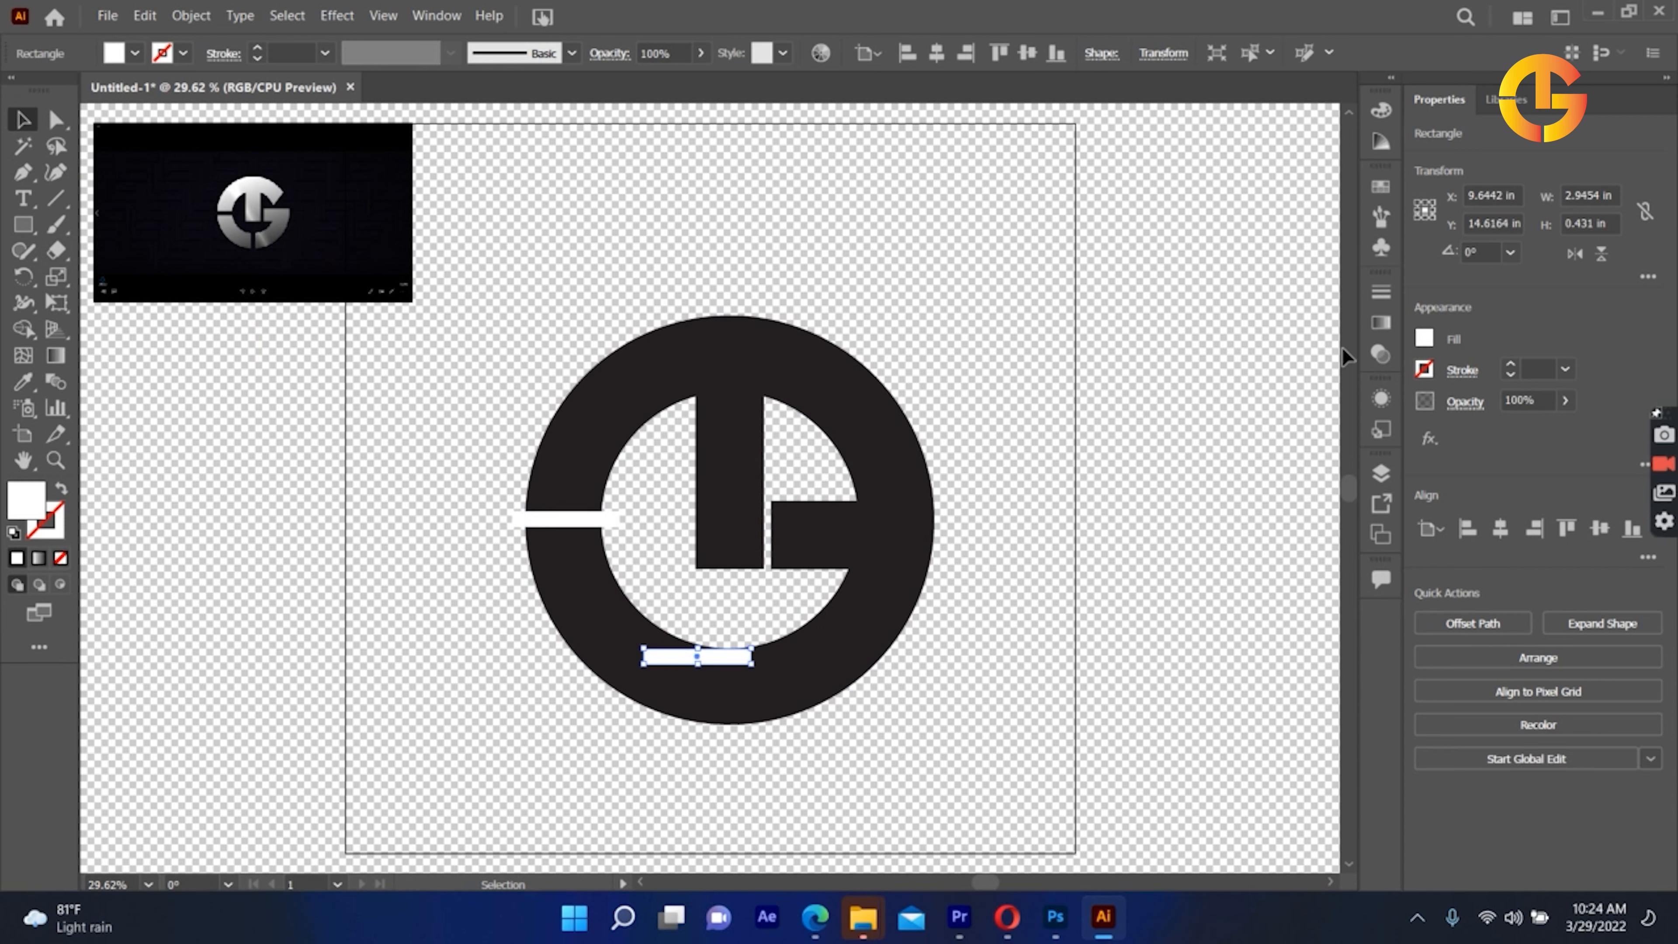
{"action": "left_click", "coordinate": [1476, 252]}
{"action": "type", "text": "90"}
{"action": "key", "text": "Return"}
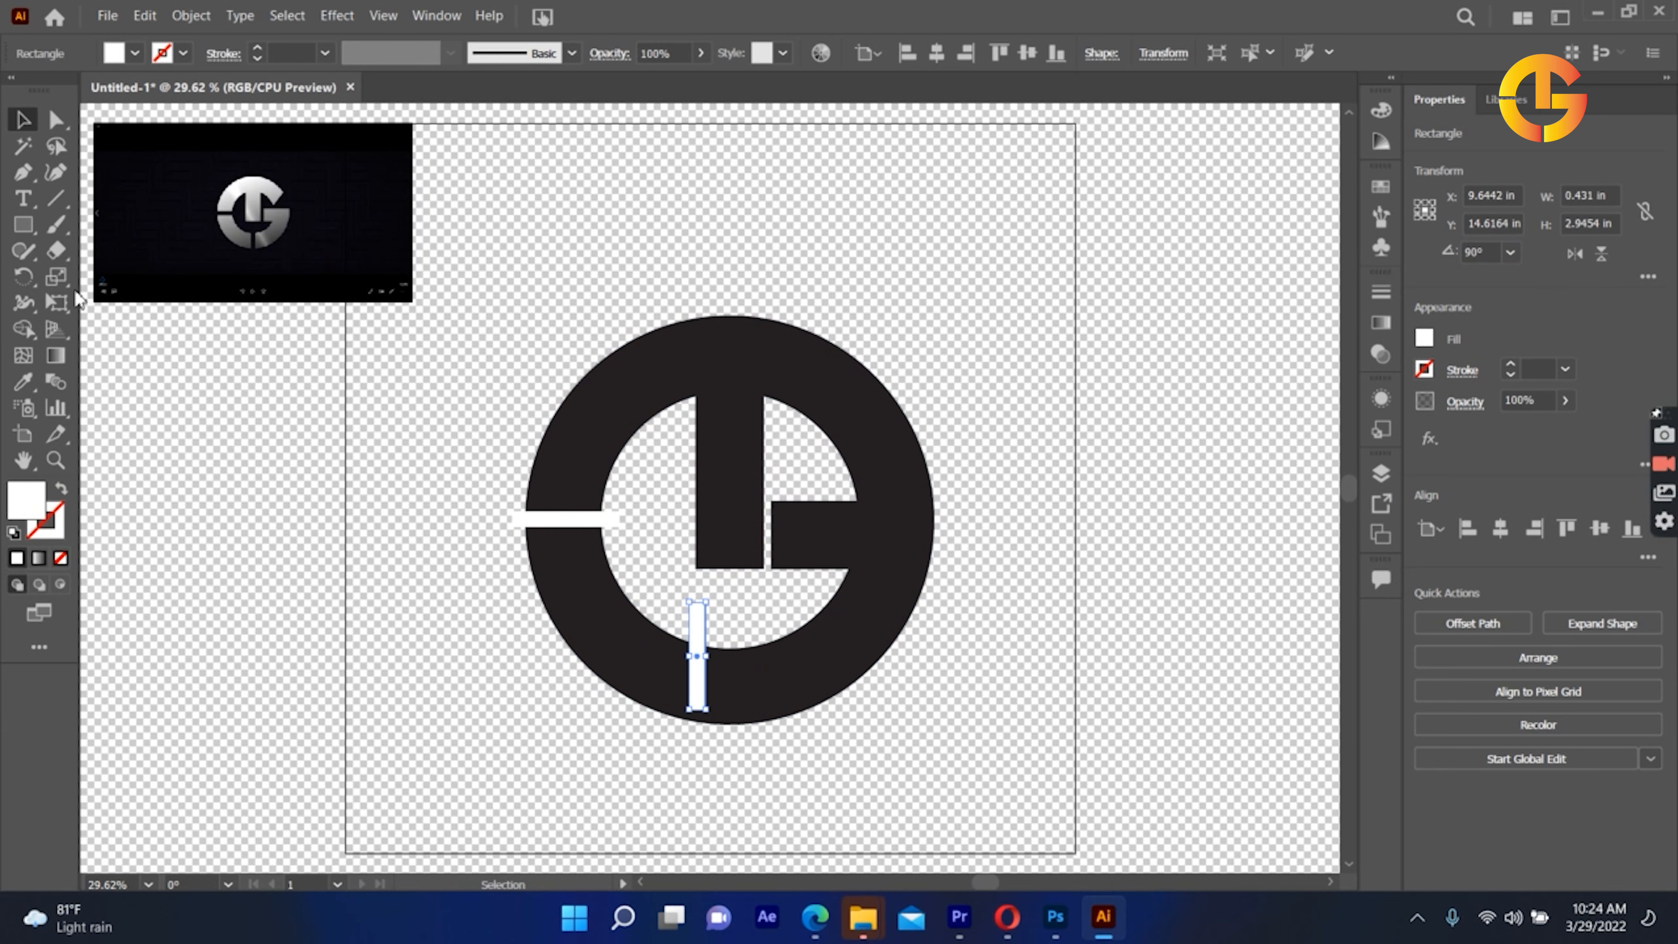
Step: Move the vertical white strip so it crosses the ring's bottom band completely
{"action": "left_click", "coordinate": [637, 612]}
{"action": "left_click_drag", "start_coordinate": [692, 620], "coordinate": [721, 654]}
{"action": "left_click", "coordinate": [1058, 584]}
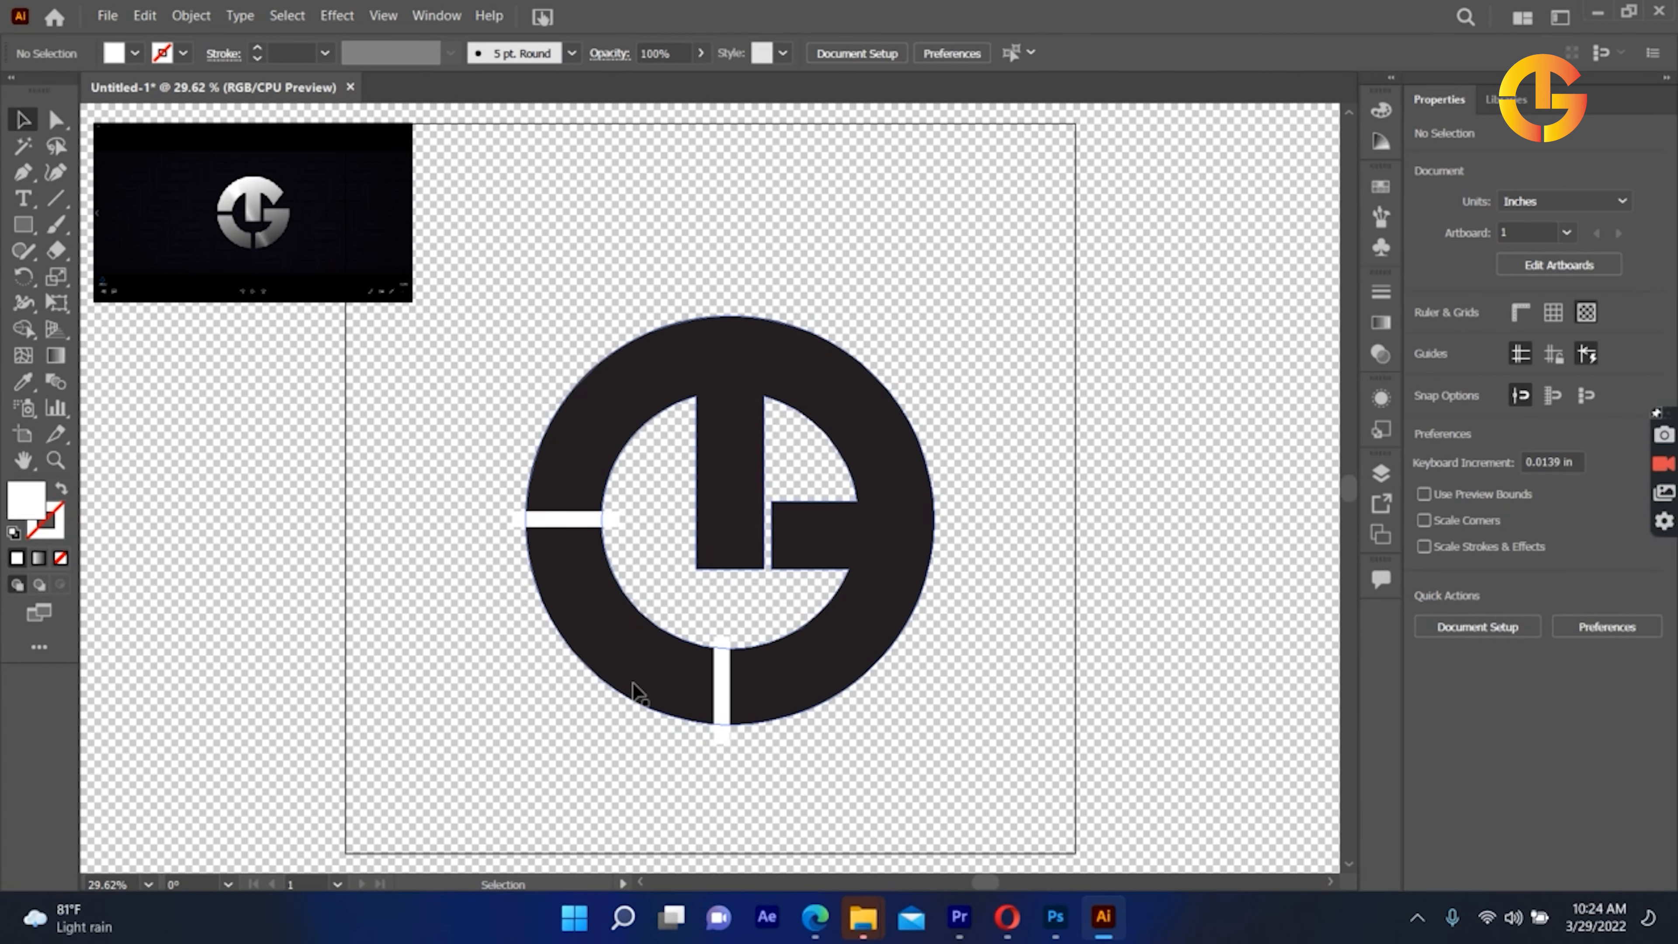
Step: Nudge the vertical white strip slightly right and up to about X 10.48 in, Y 15.49 in
{"action": "left_click", "coordinate": [726, 687]}
{"action": "key", "text": "Right"}
{"action": "key", "text": "Right"}
{"action": "key", "text": "Right"}
{"action": "key", "text": "Right"}
{"action": "key", "text": "Right"}
{"action": "key", "text": "Right"}
{"action": "key", "text": "Right"}
{"action": "key", "text": "Right"}
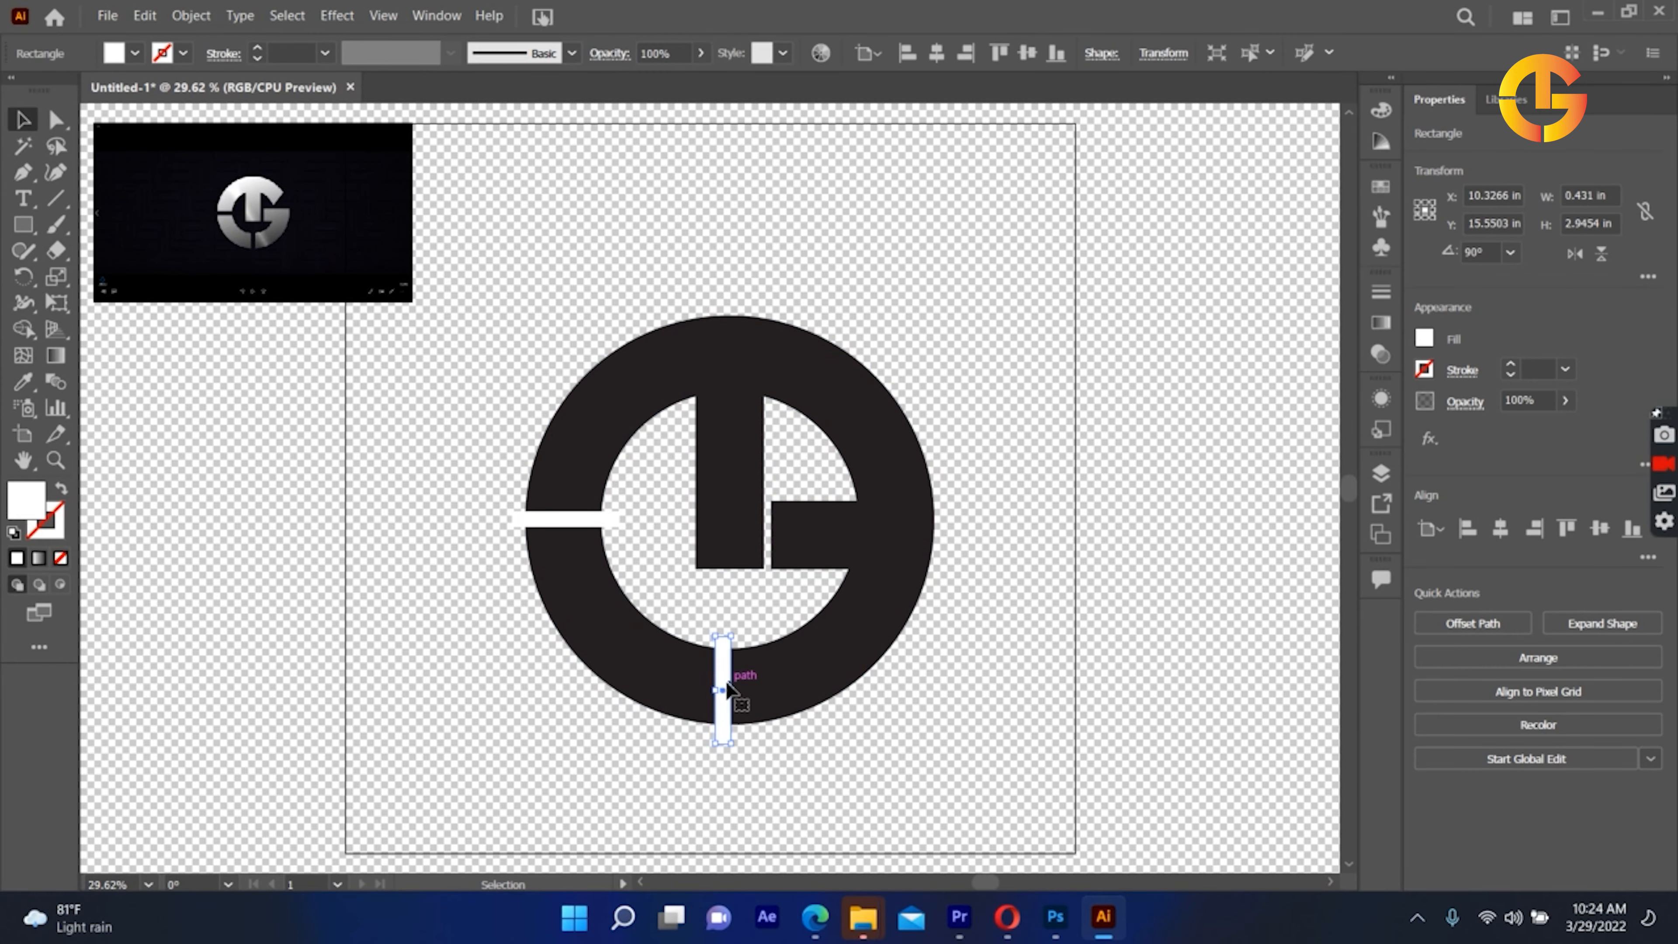
{"action": "key", "text": "Right"}
{"action": "key", "text": "Right"}
{"action": "key", "text": "Up"}
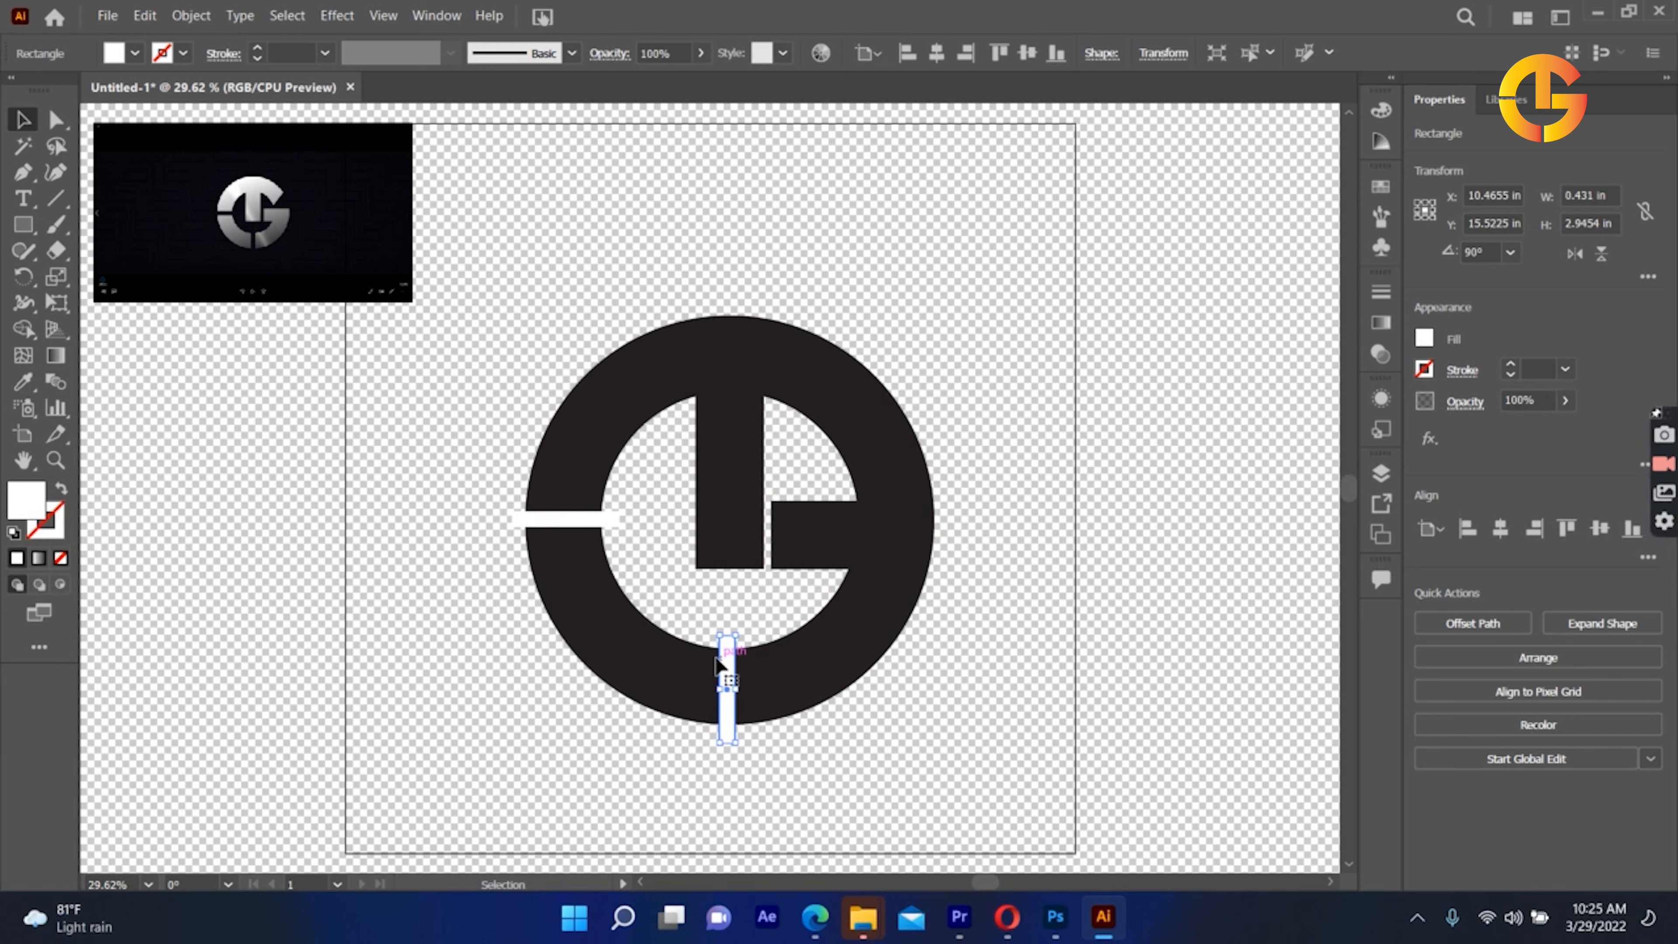
{"action": "key", "text": "Right"}
{"action": "key", "text": "Right"}
{"action": "key", "text": "Right"}
{"action": "key", "text": "Right"}
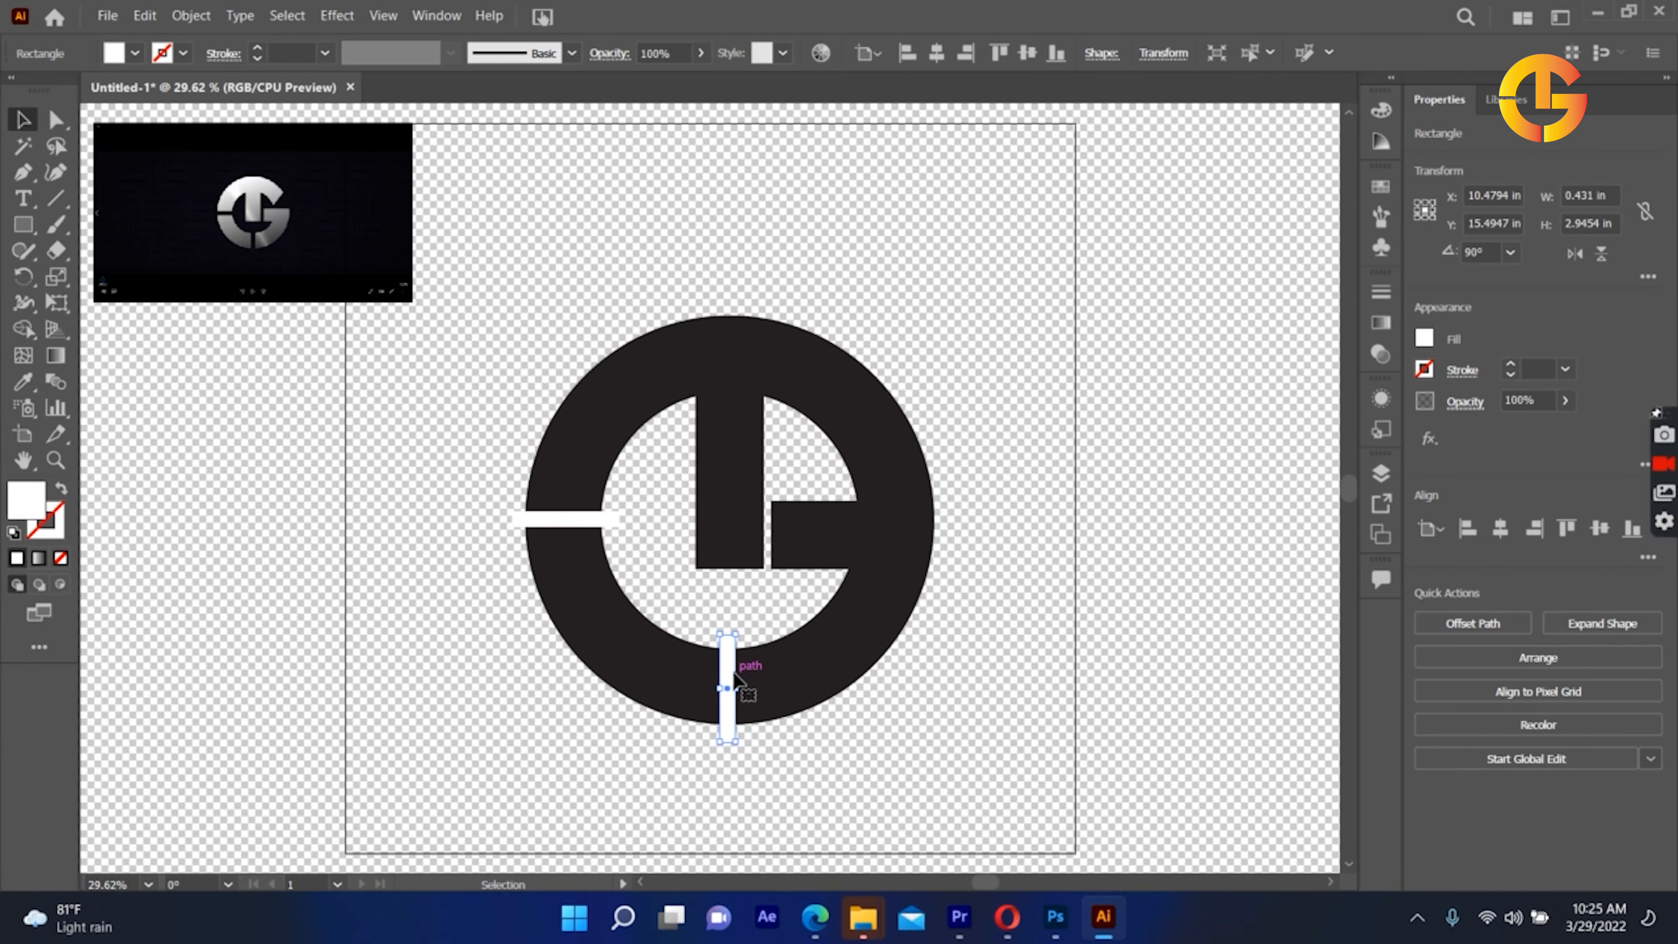
Step: Select the united ring shape with both white strips and shift them together slightly up and to the right
{"action": "left_click", "coordinate": [1055, 510]}
{"action": "left_click_drag", "start_coordinate": [1047, 325], "coordinate": [409, 753]}
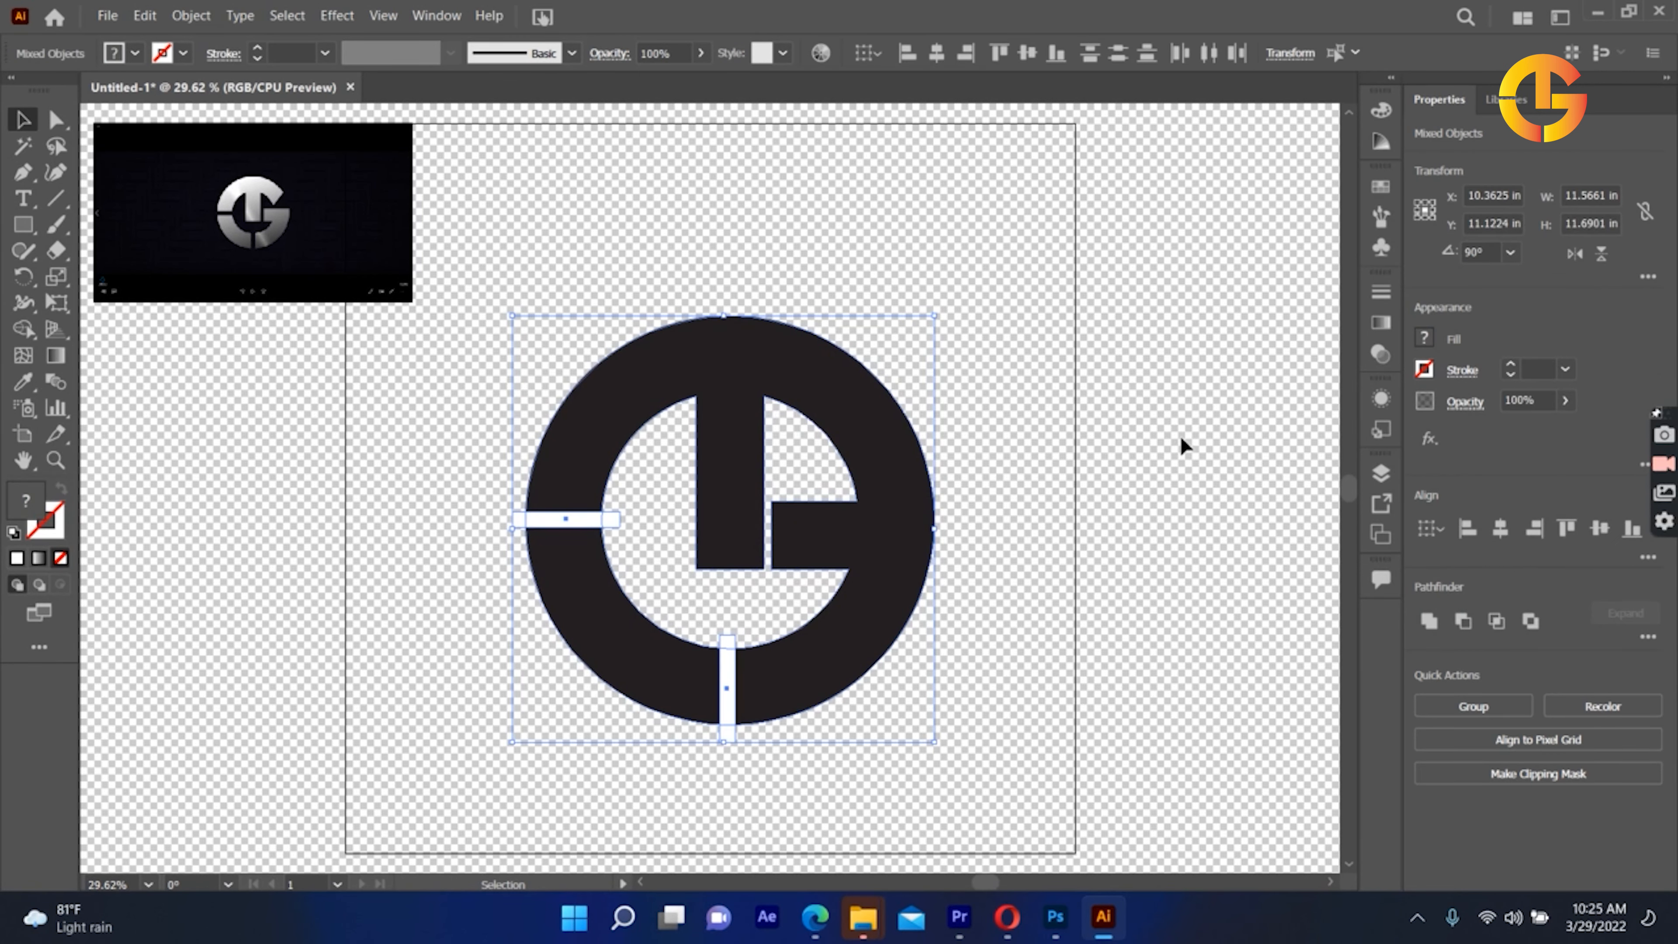
{"action": "left_click_drag", "start_coordinate": [820, 500], "coordinate": [708, 410]}
{"action": "left_click_drag", "start_coordinate": [672, 498], "coordinate": [734, 513]}
{"action": "left_click_drag", "start_coordinate": [745, 433], "coordinate": [746, 441]}
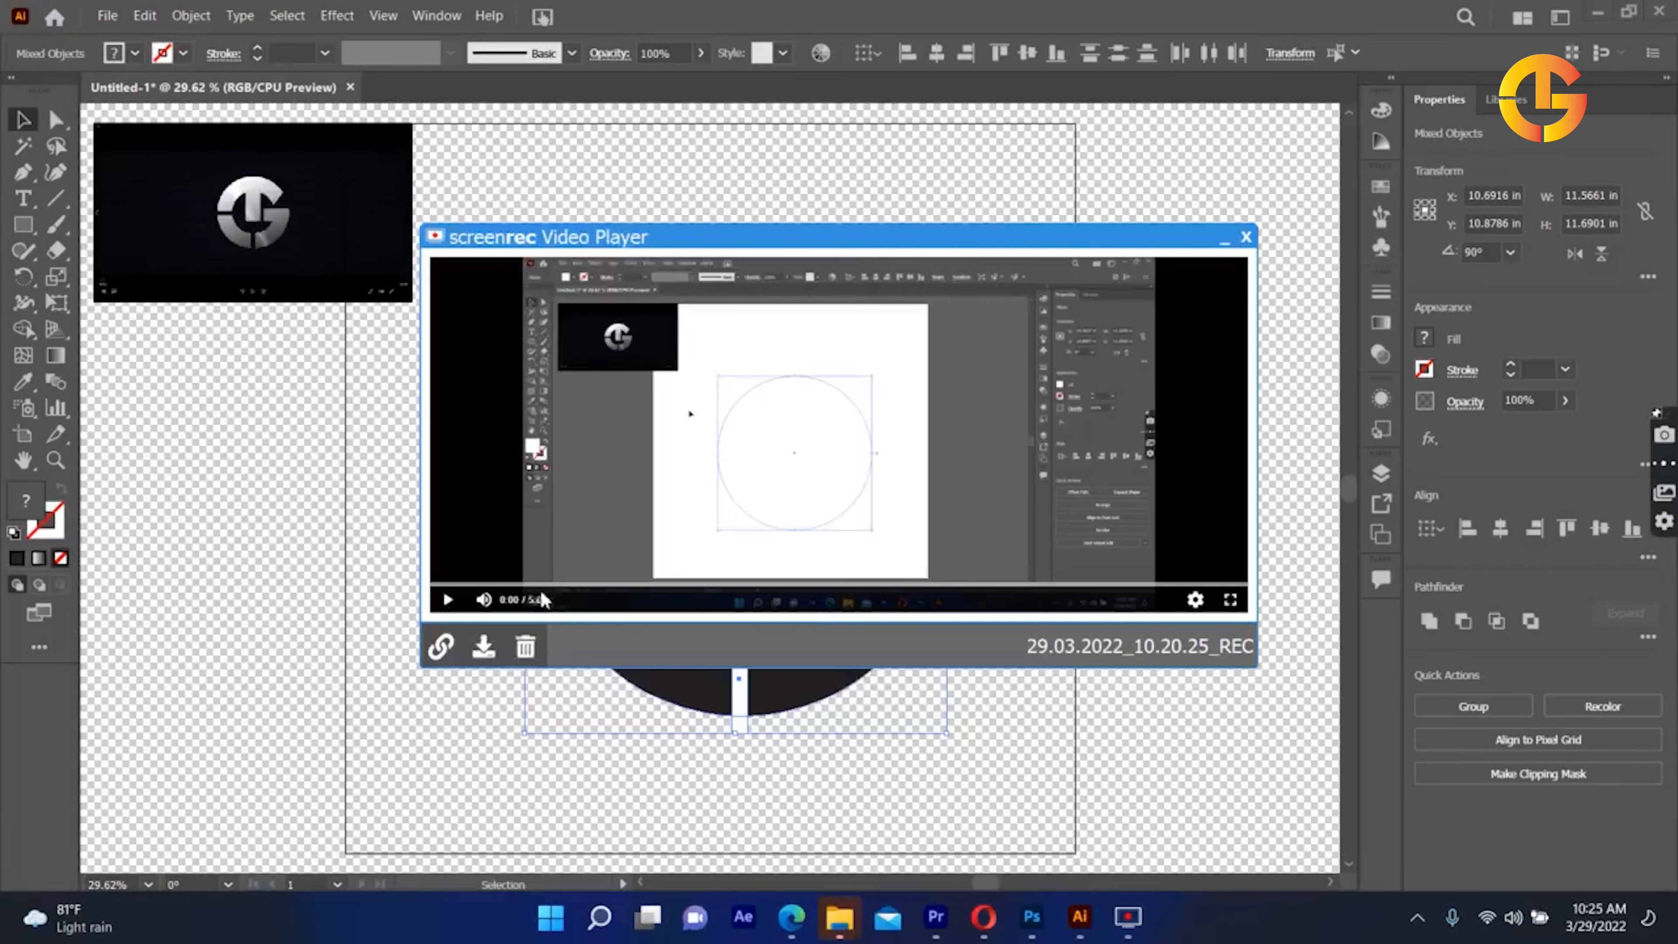
Step: In ScreenRec, save the finished screen recording as d in the Videos folder
{"action": "left_click", "coordinate": [488, 644]}
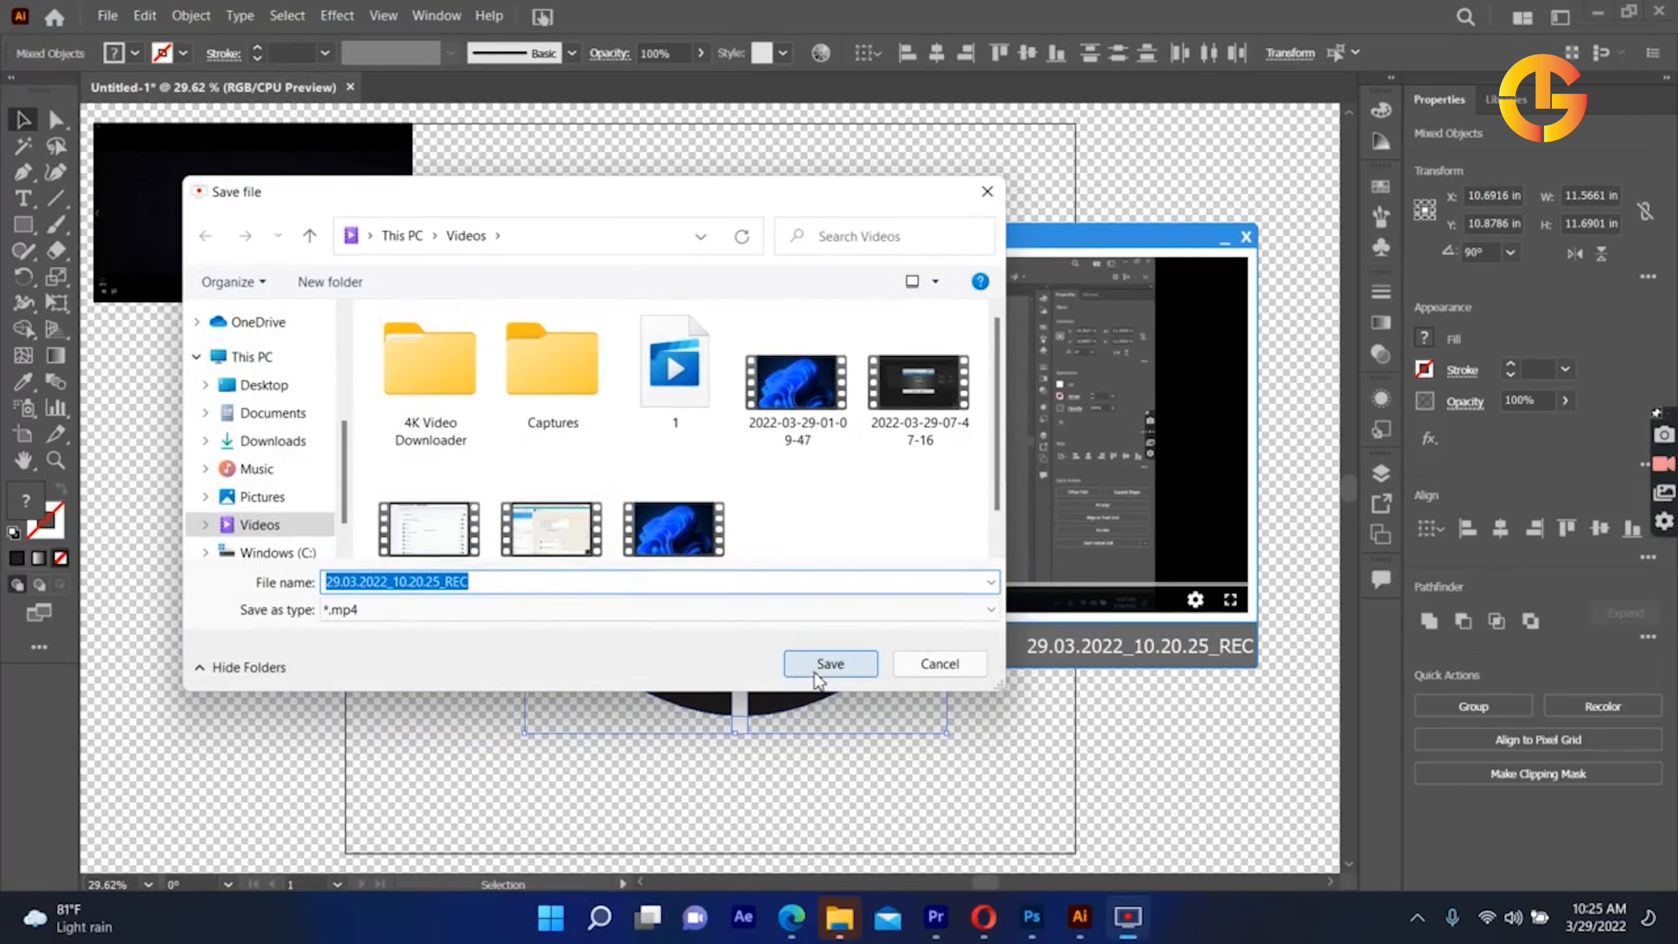
{"action": "type", "text": "d"}
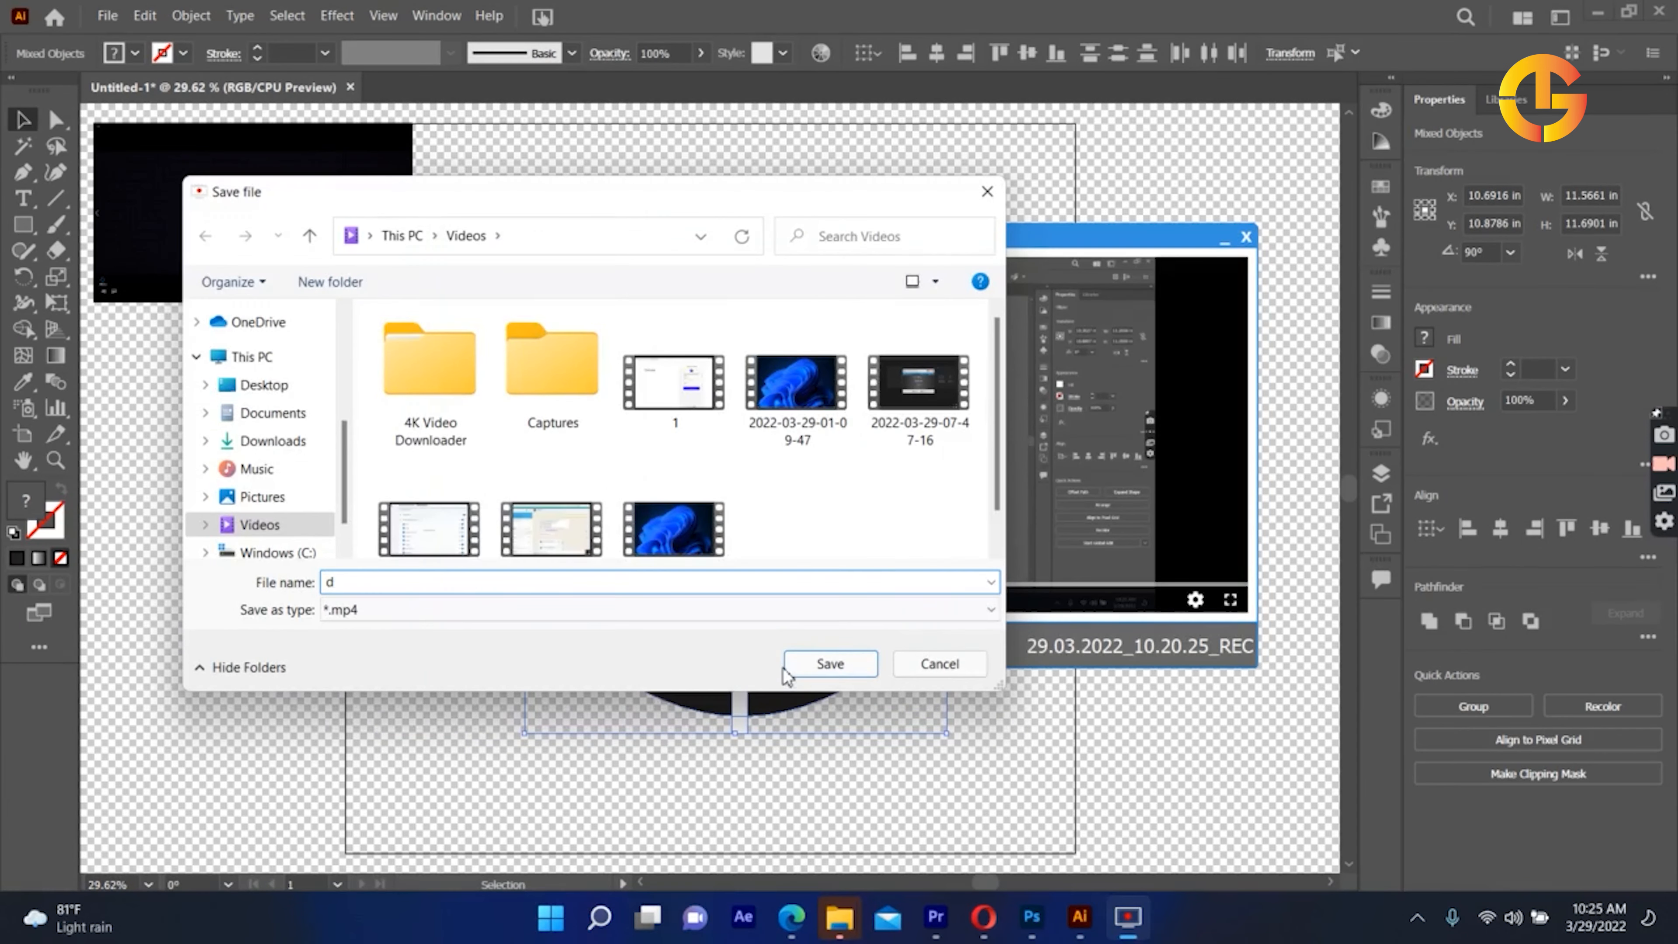
{"action": "left_click", "coordinate": [810, 665]}
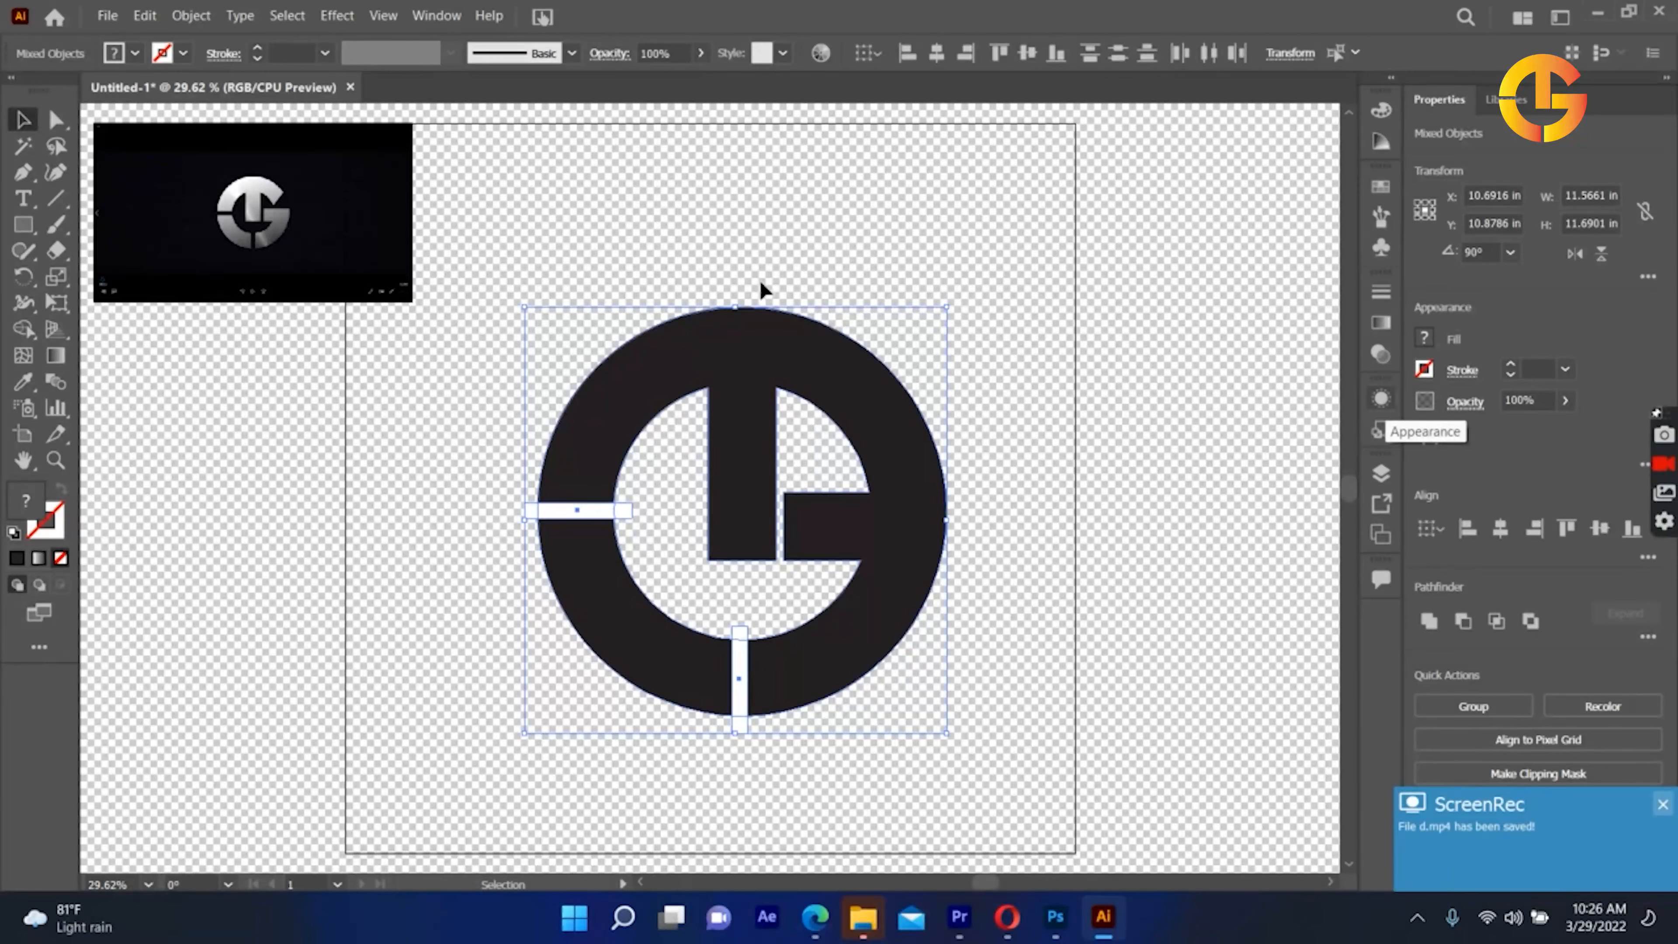
Step: Cut both white strips out of the ring shape with Minus Front
{"action": "left_click", "coordinate": [1463, 622]}
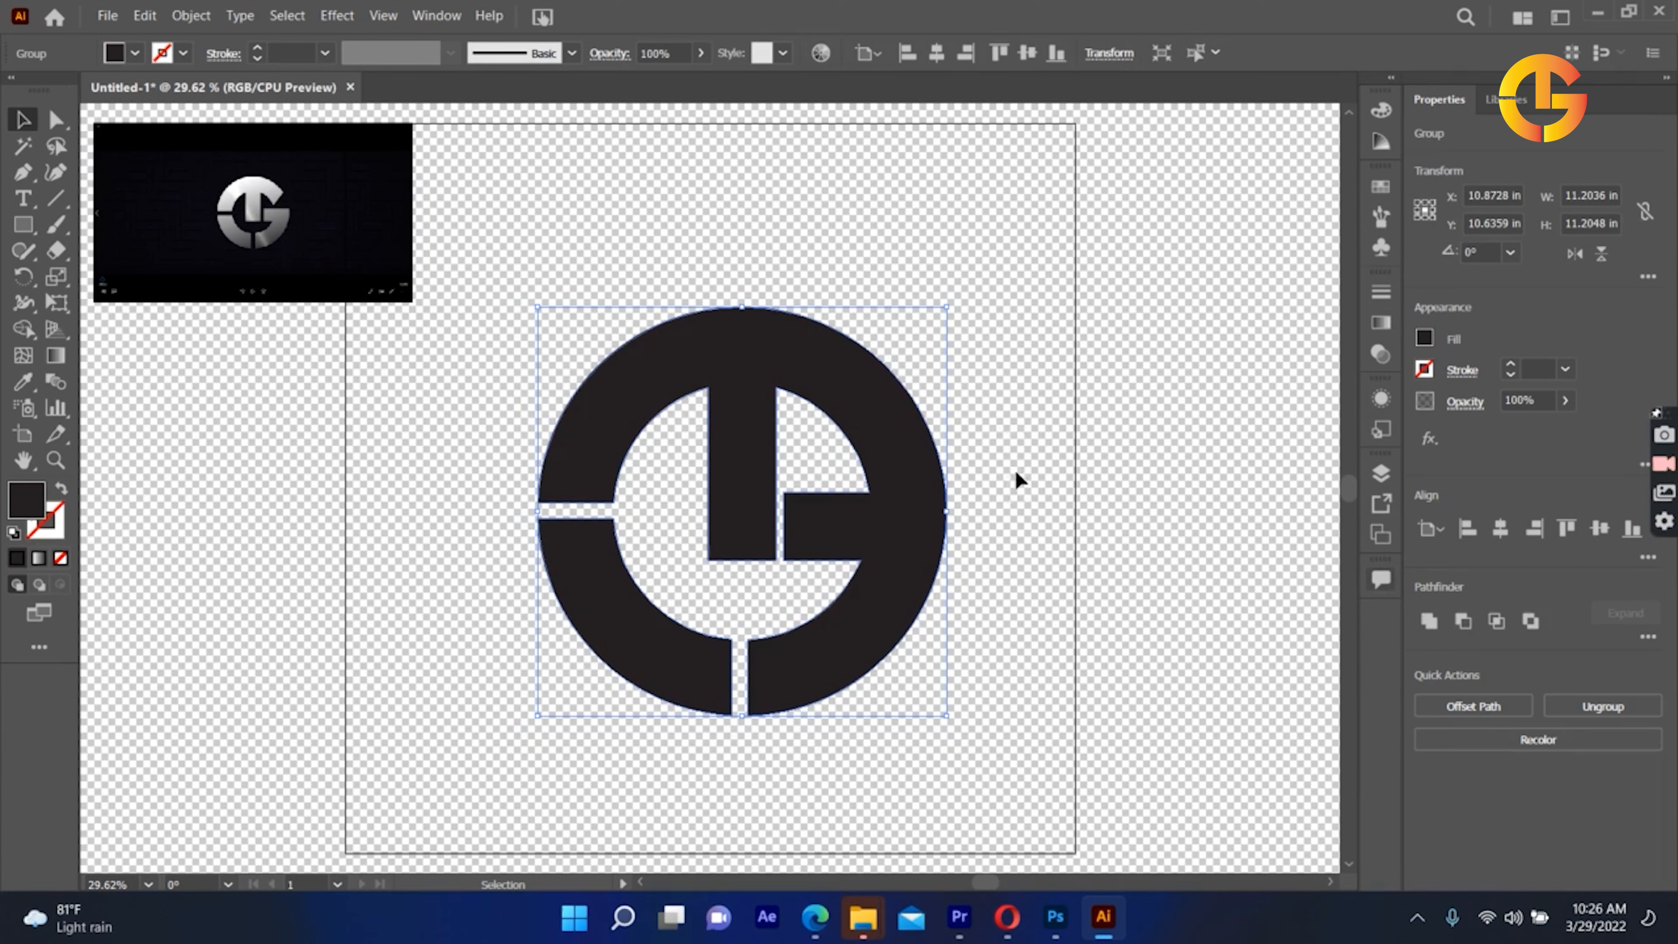
{"action": "left_click", "coordinate": [1005, 417]}
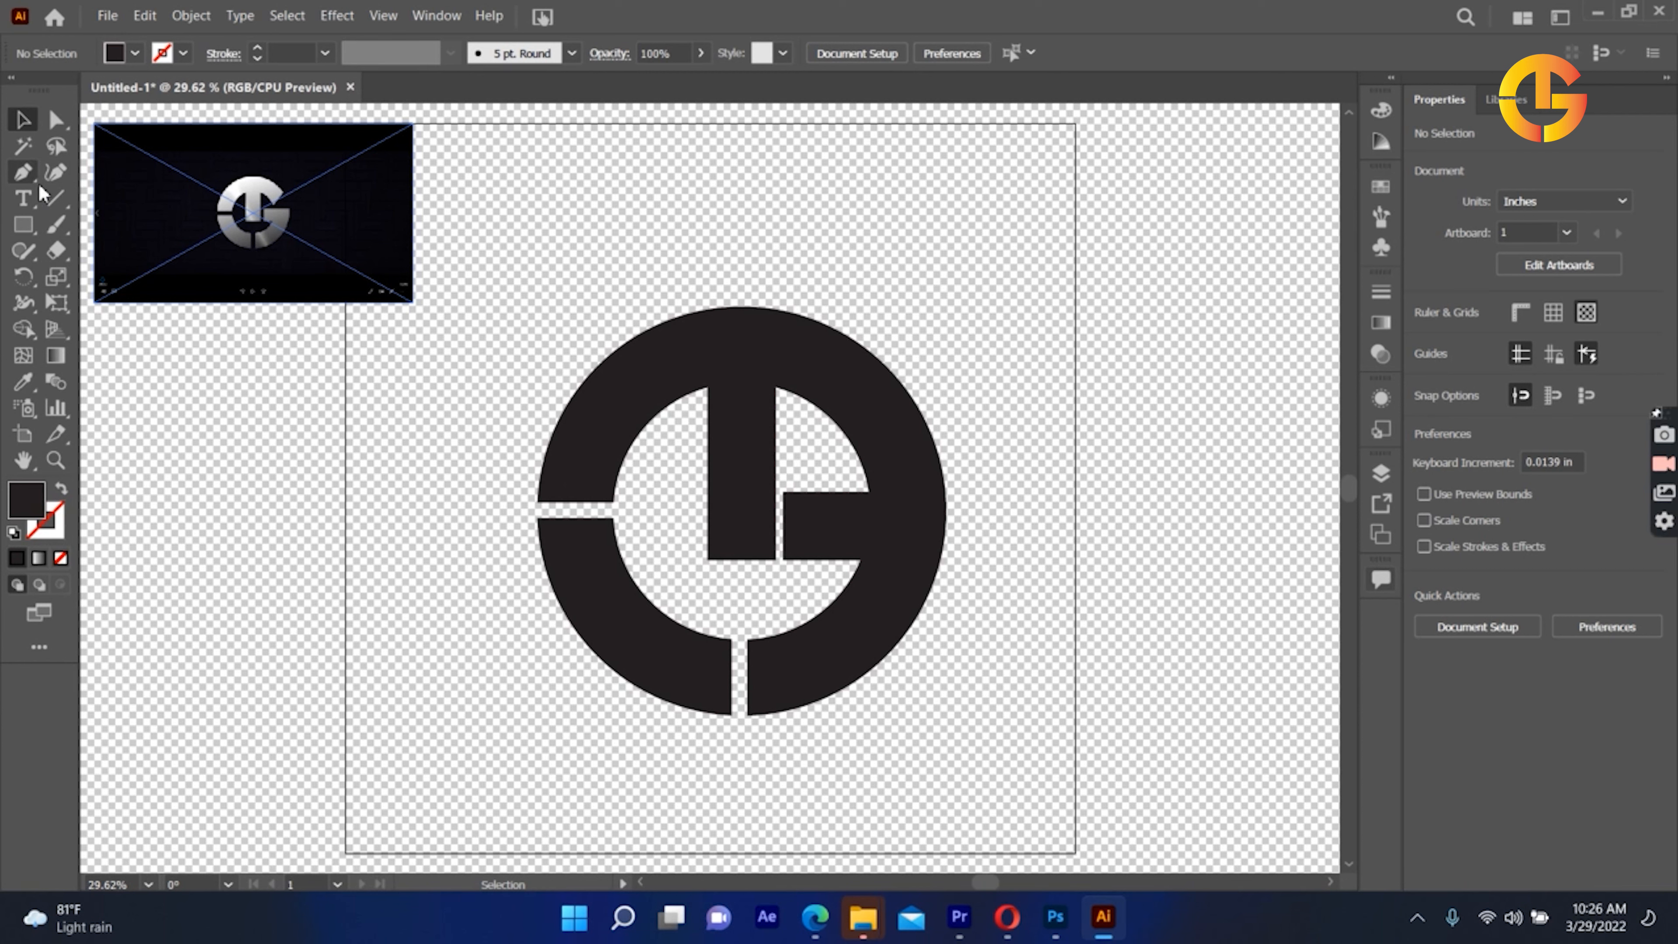
Step: Draw a closed triangle about 5.9 by 2.8 in with the Pen tool across the ring's right side, based on the horizontal bar's upper edge
{"action": "left_click", "coordinate": [23, 172]}
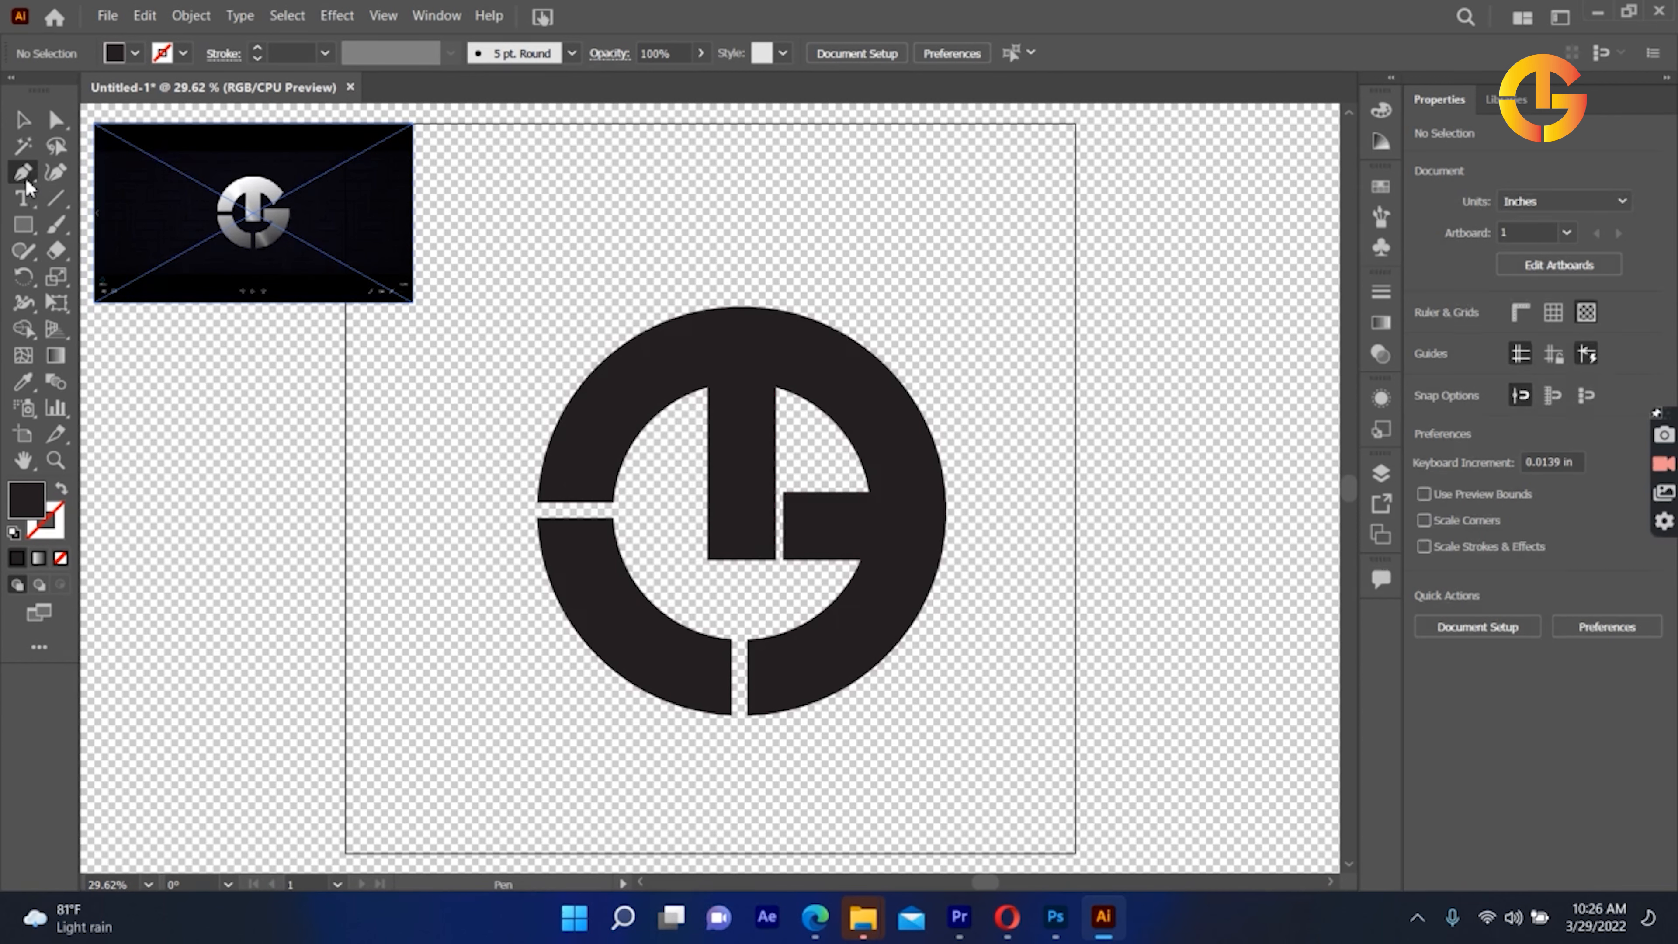
{"action": "left_click_drag", "start_coordinate": [918, 404], "coordinate": [888, 436]}
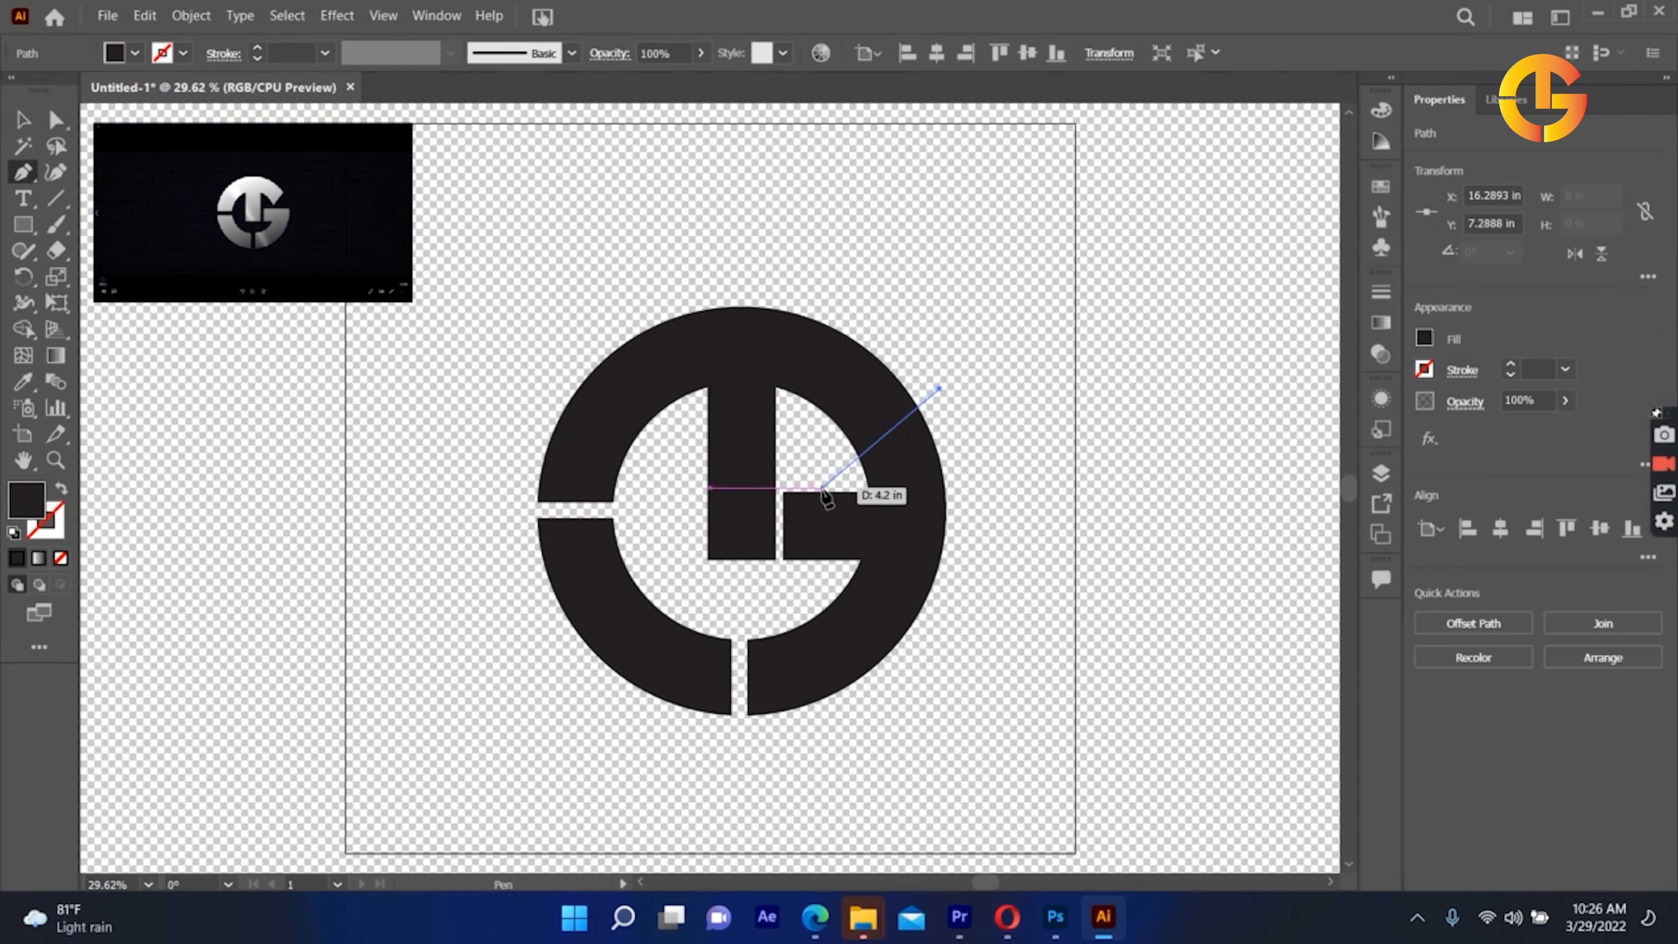
{"action": "left_click_drag", "start_coordinate": [815, 491], "coordinate": [977, 513]}
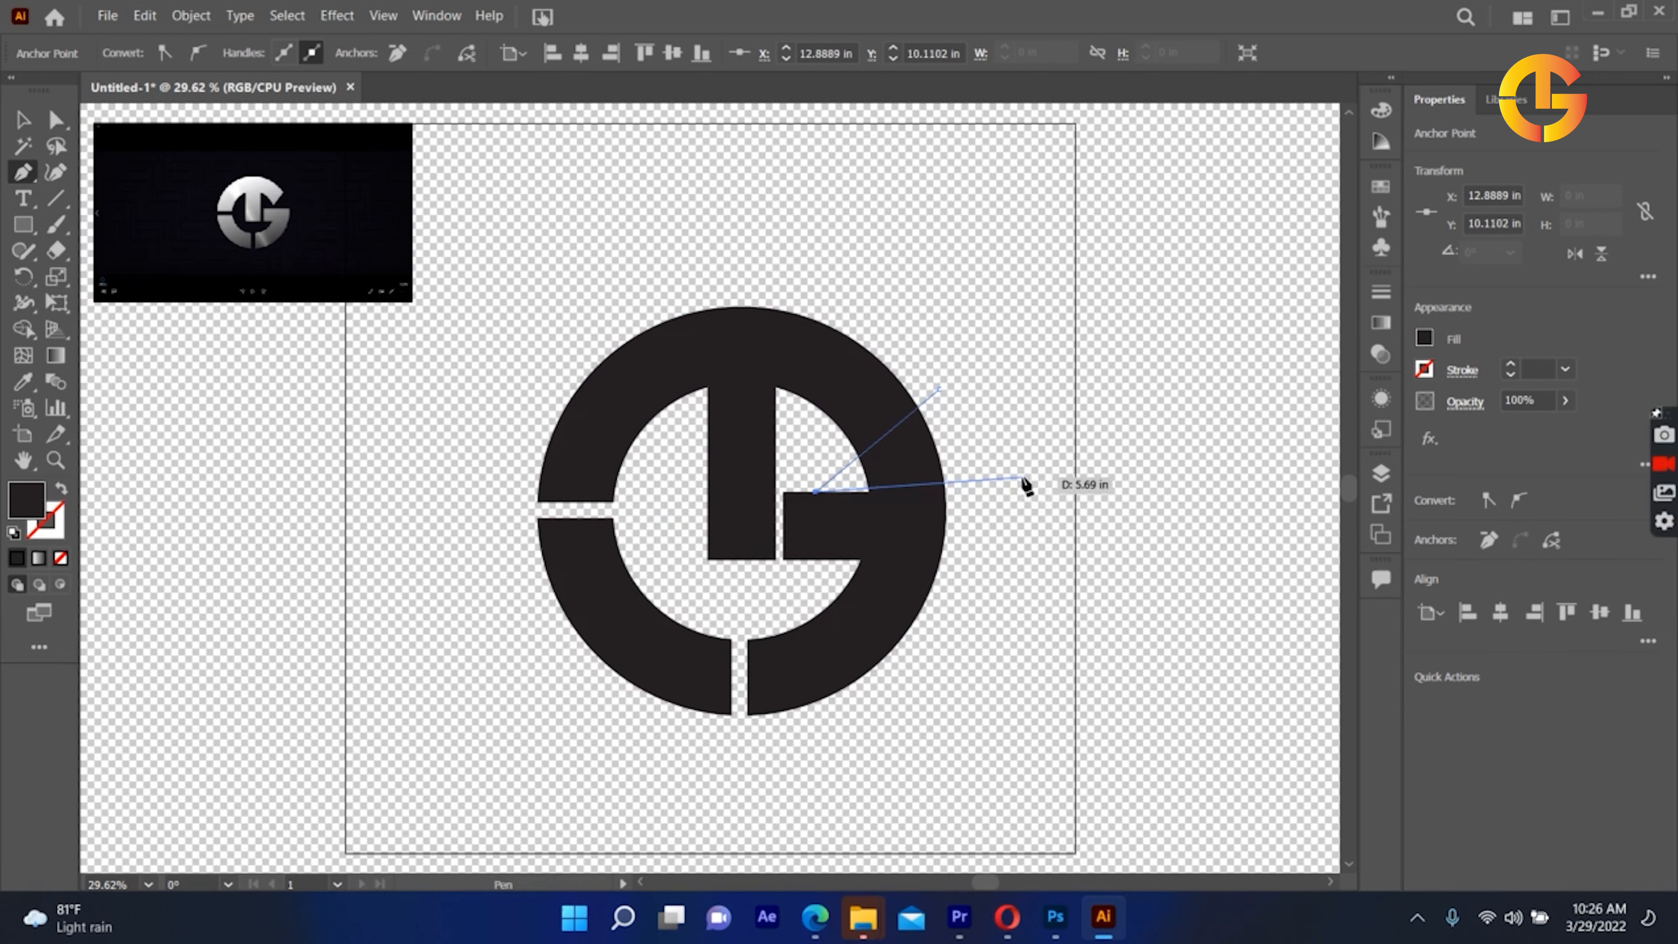
{"action": "left_click", "coordinate": [1029, 491]}
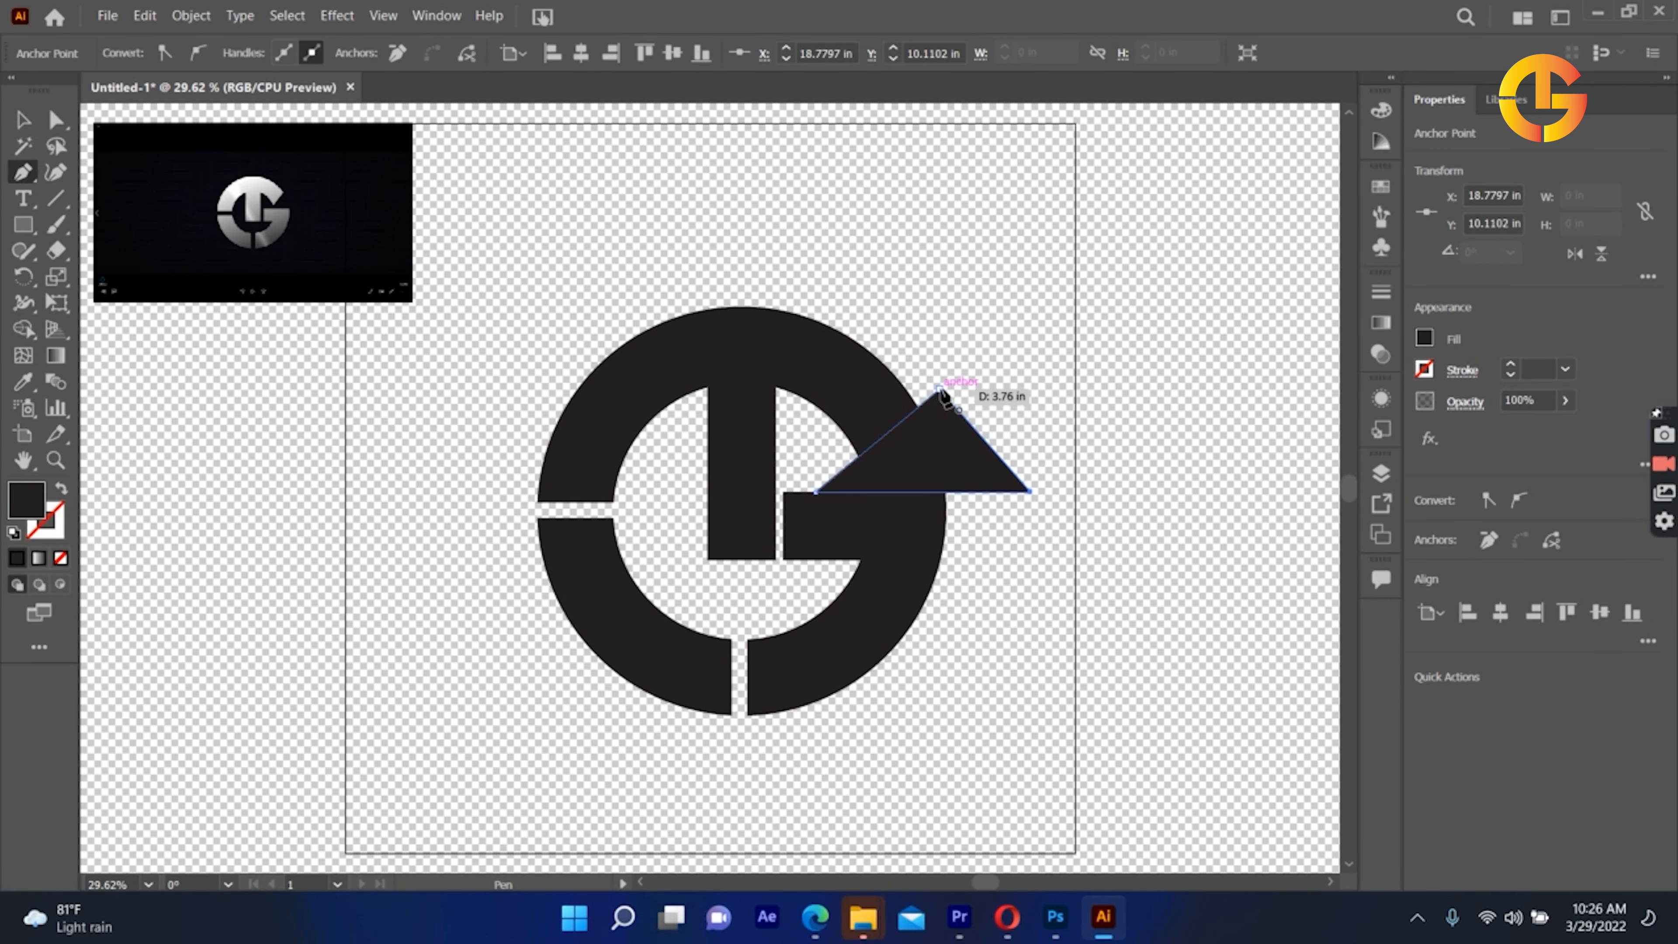
{"action": "left_click", "coordinate": [938, 390]}
Step: Try to subtract the triangle from the logo with Minus Front
{"action": "key", "text": "v"}
{"action": "left_click_drag", "start_coordinate": [985, 298], "coordinate": [816, 666]}
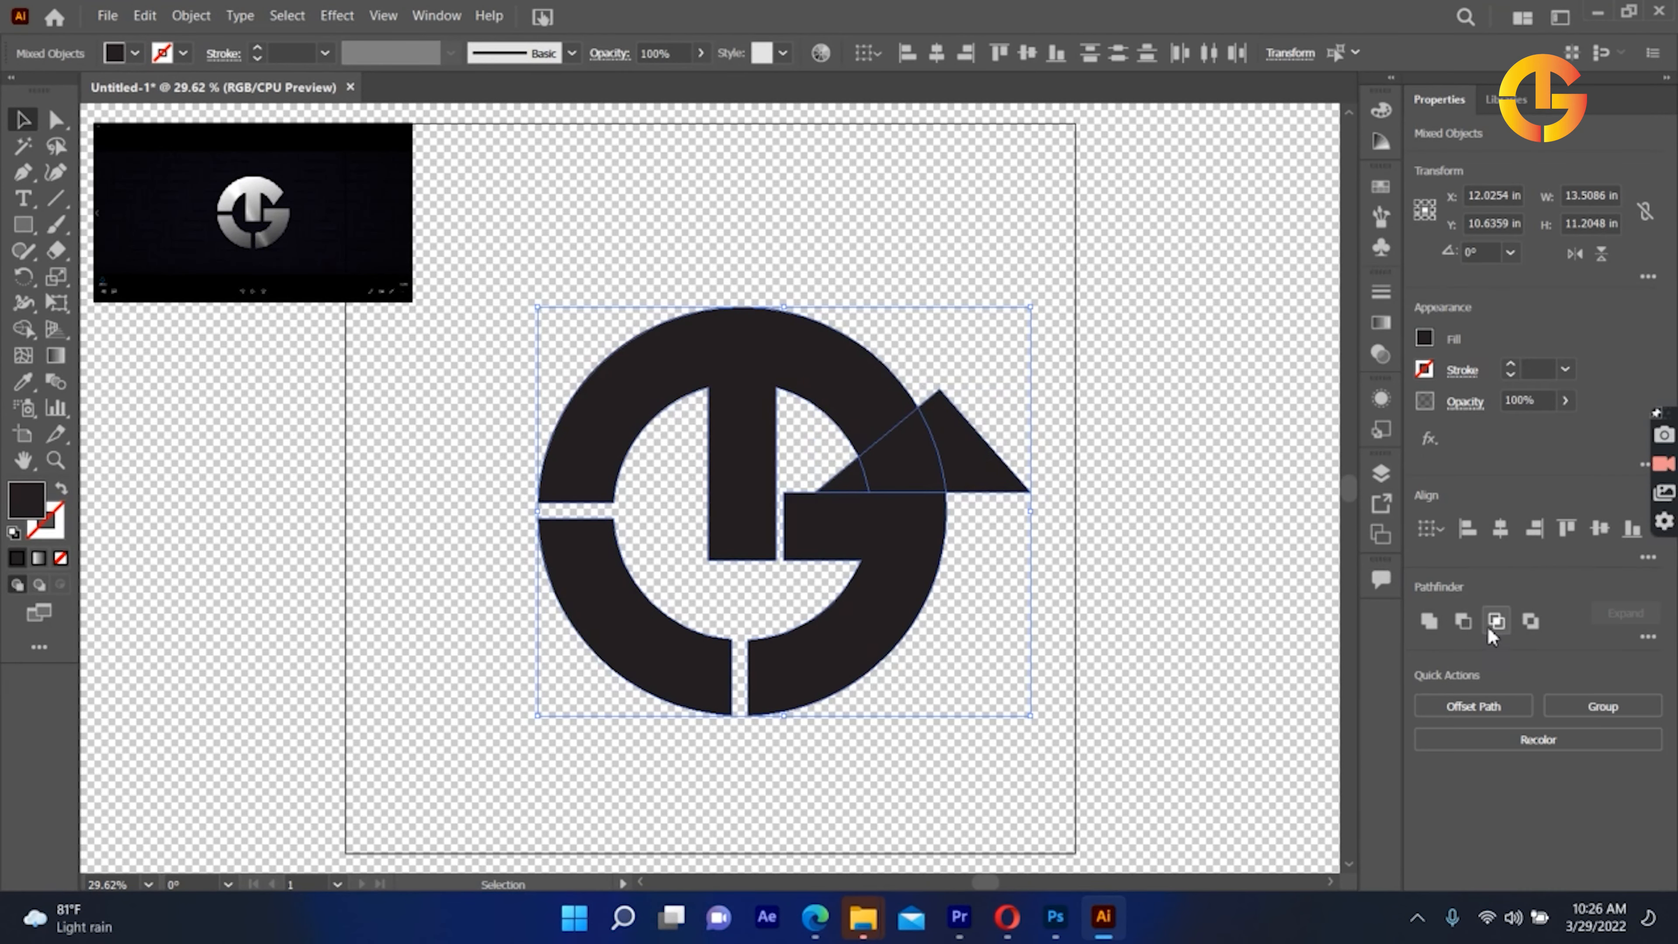
{"action": "left_click", "coordinate": [1462, 622]}
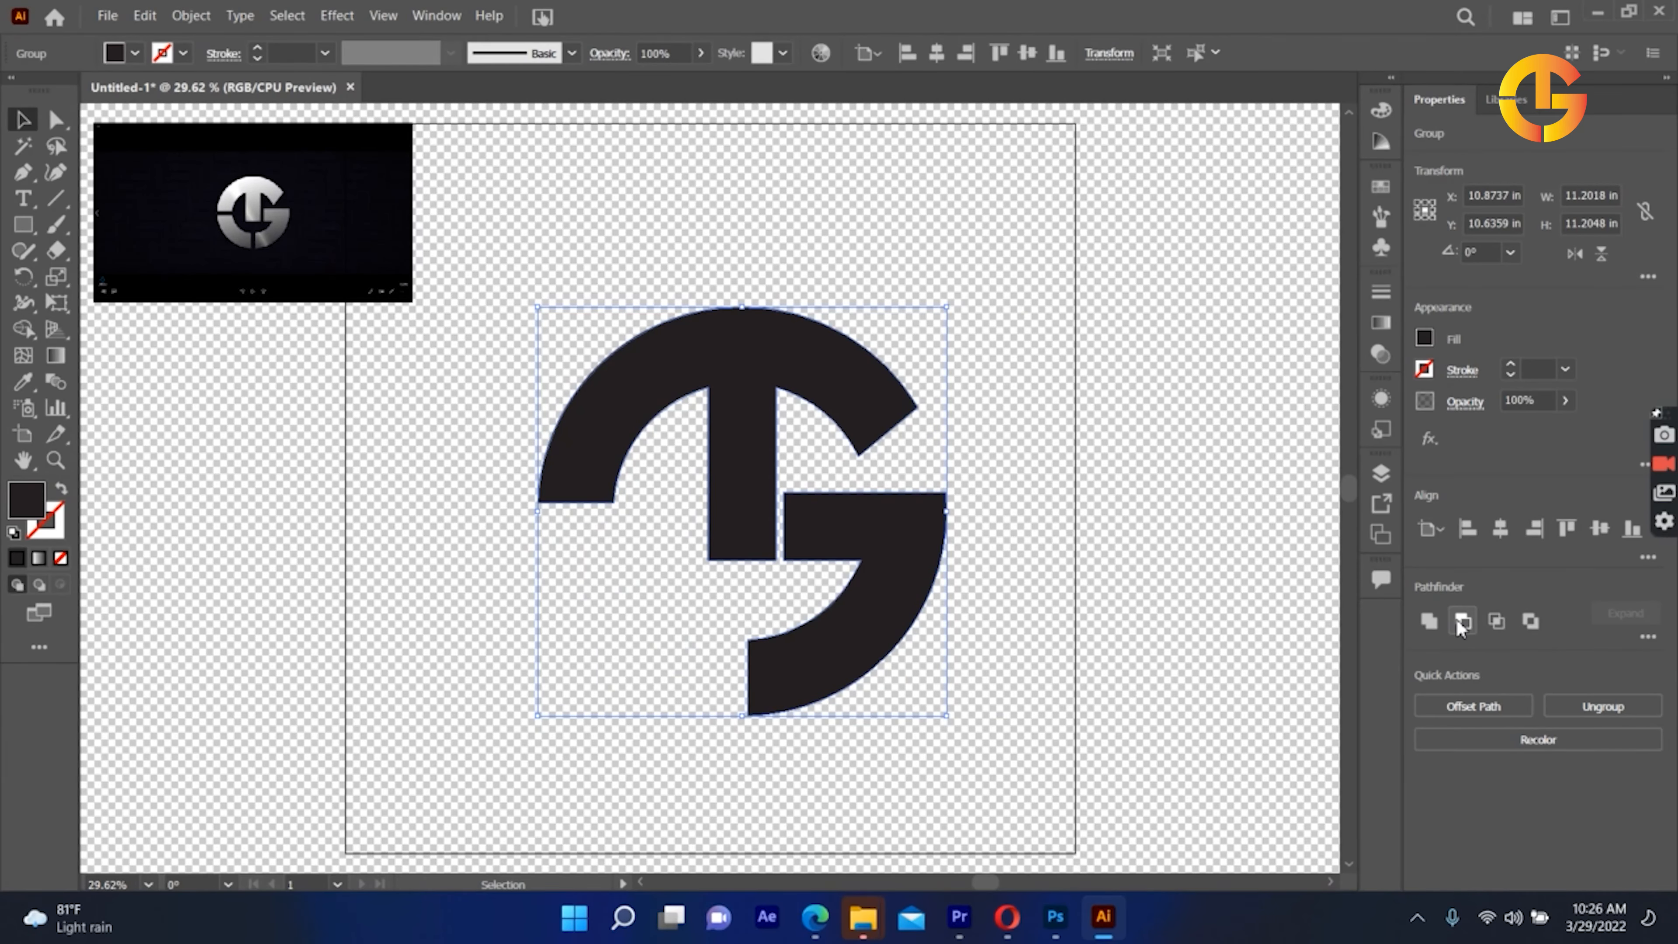
{"action": "key", "text": "ctrl+z"}
Step: Clear the triangle's areas over the ring with the Shape Builder tool set to no fill, keeping the lower-left arc black
{"action": "left_click", "coordinate": [1031, 418]}
{"action": "left_click_drag", "start_coordinate": [1076, 375], "coordinate": [629, 703]}
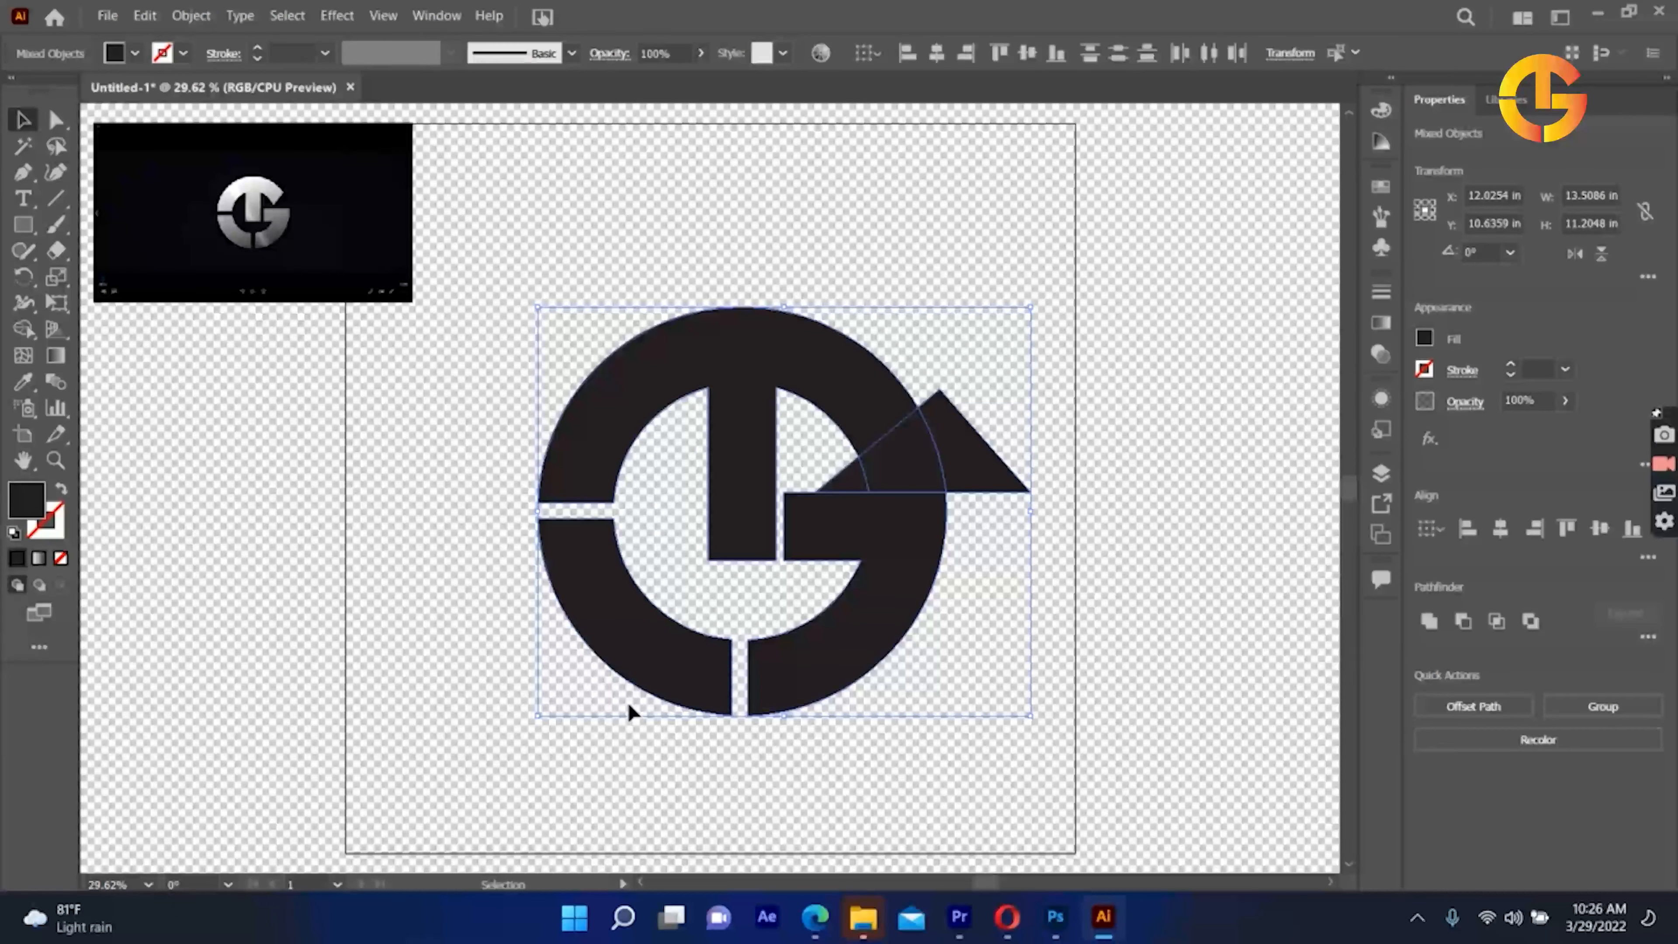
{"action": "left_click", "coordinate": [23, 334]}
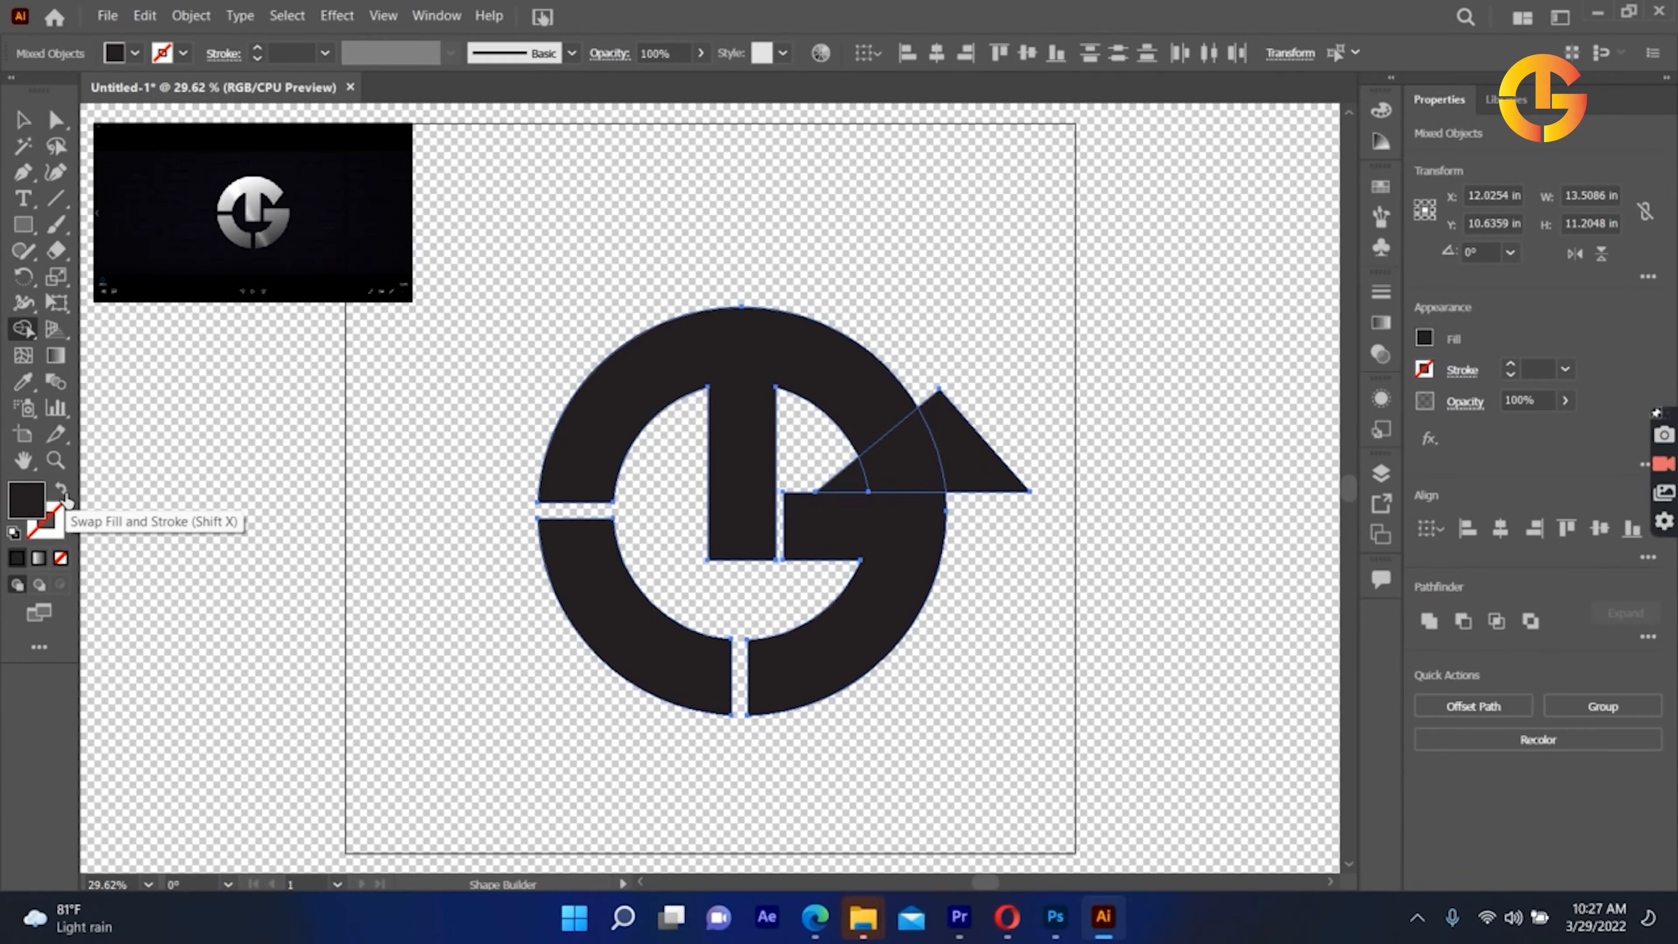
{"action": "left_click", "coordinate": [62, 491]}
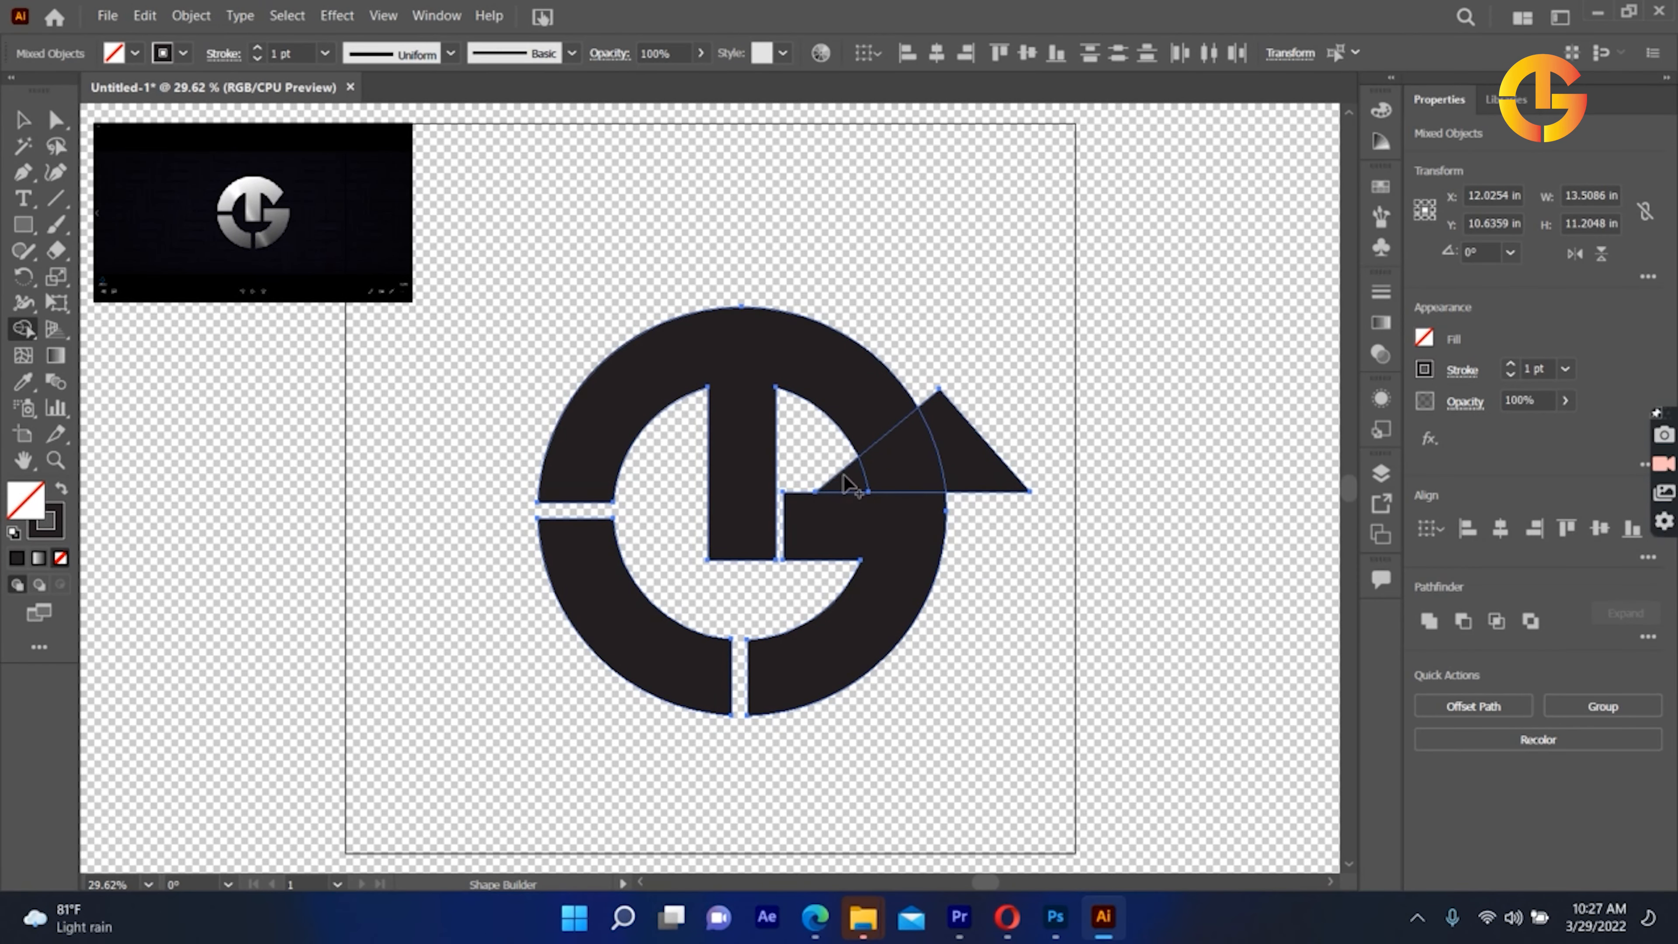
{"action": "left_click", "coordinate": [848, 487]}
{"action": "left_click", "coordinate": [945, 455]}
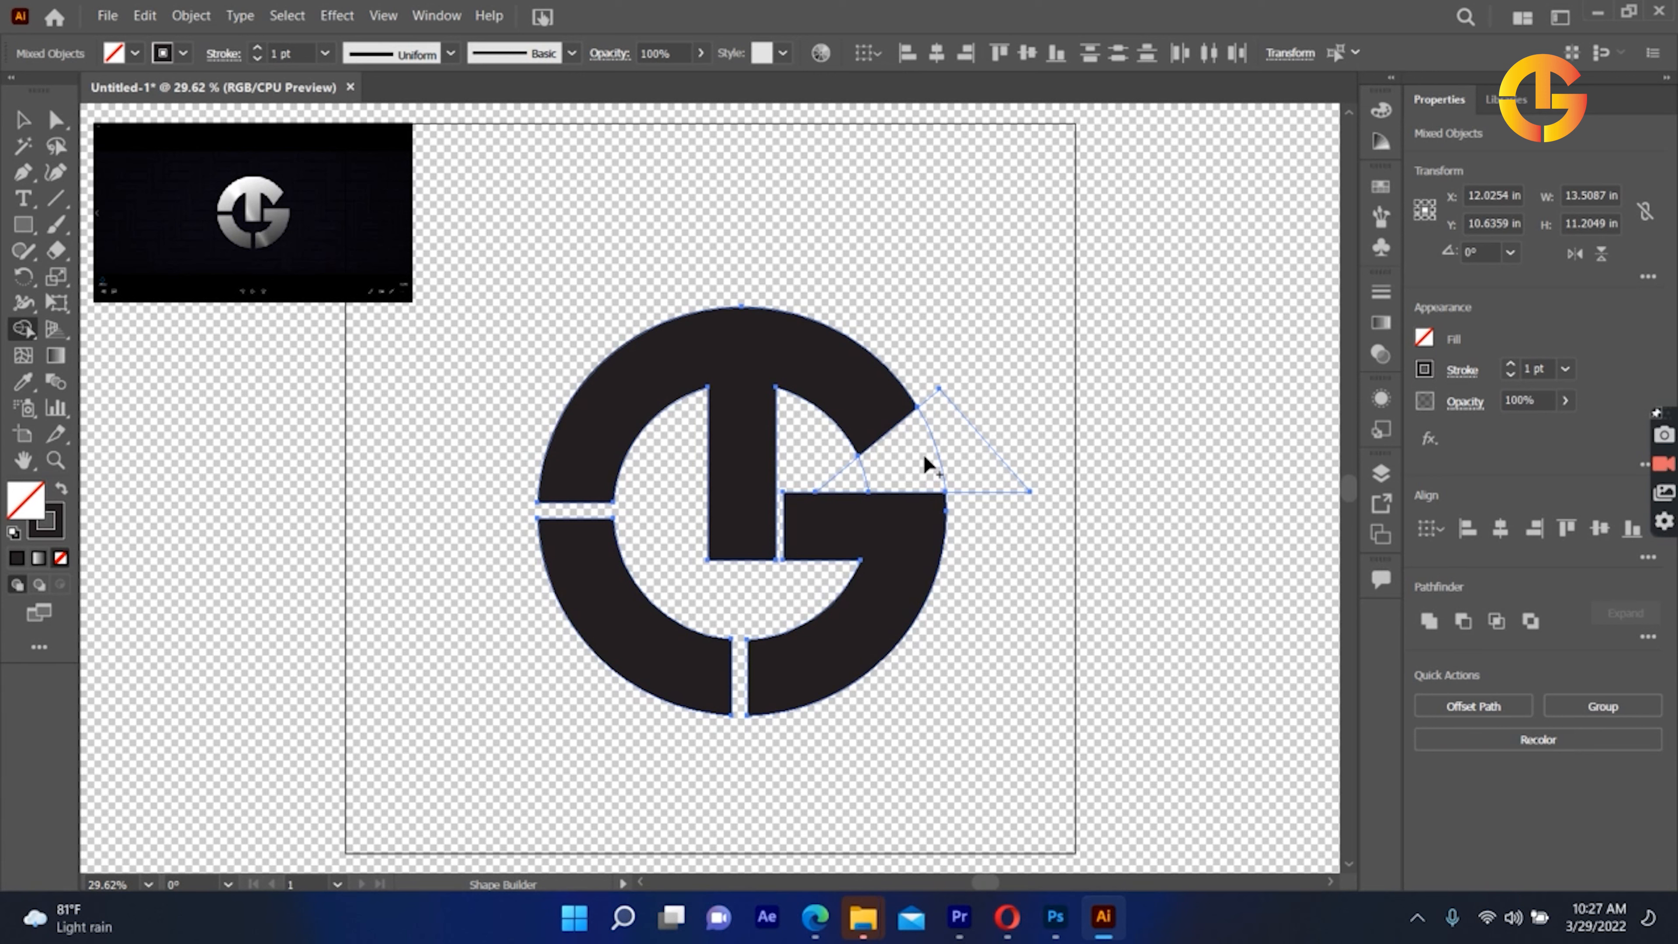
{"action": "left_click", "coordinate": [625, 664]}
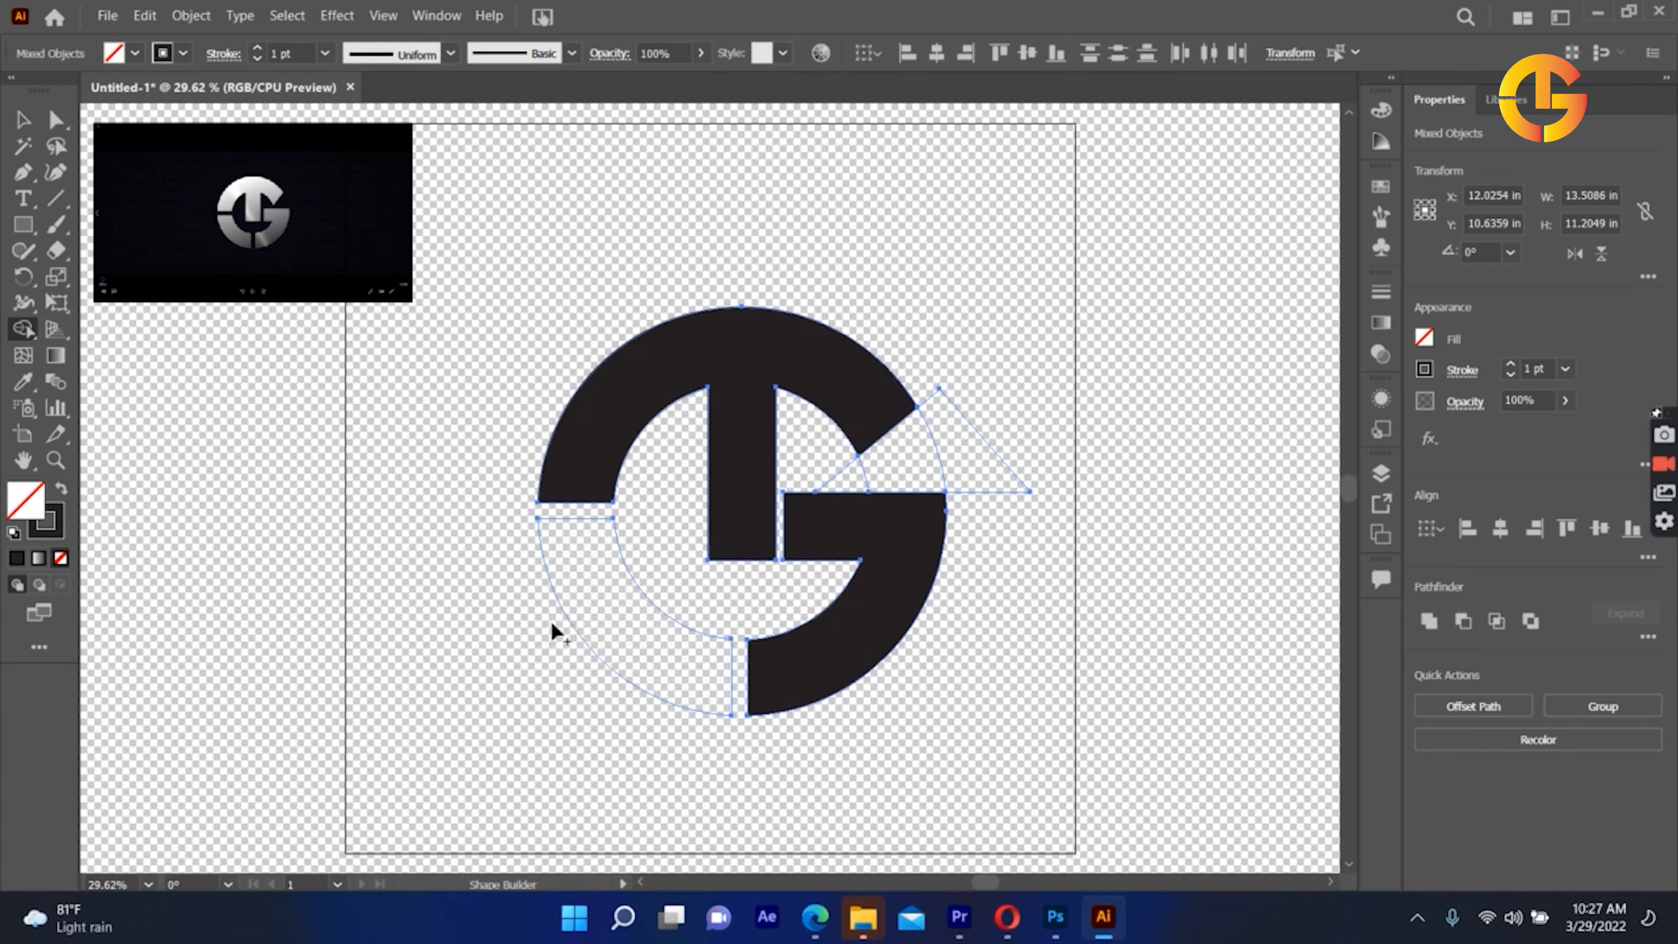
{"action": "key", "text": "ctrl+z"}
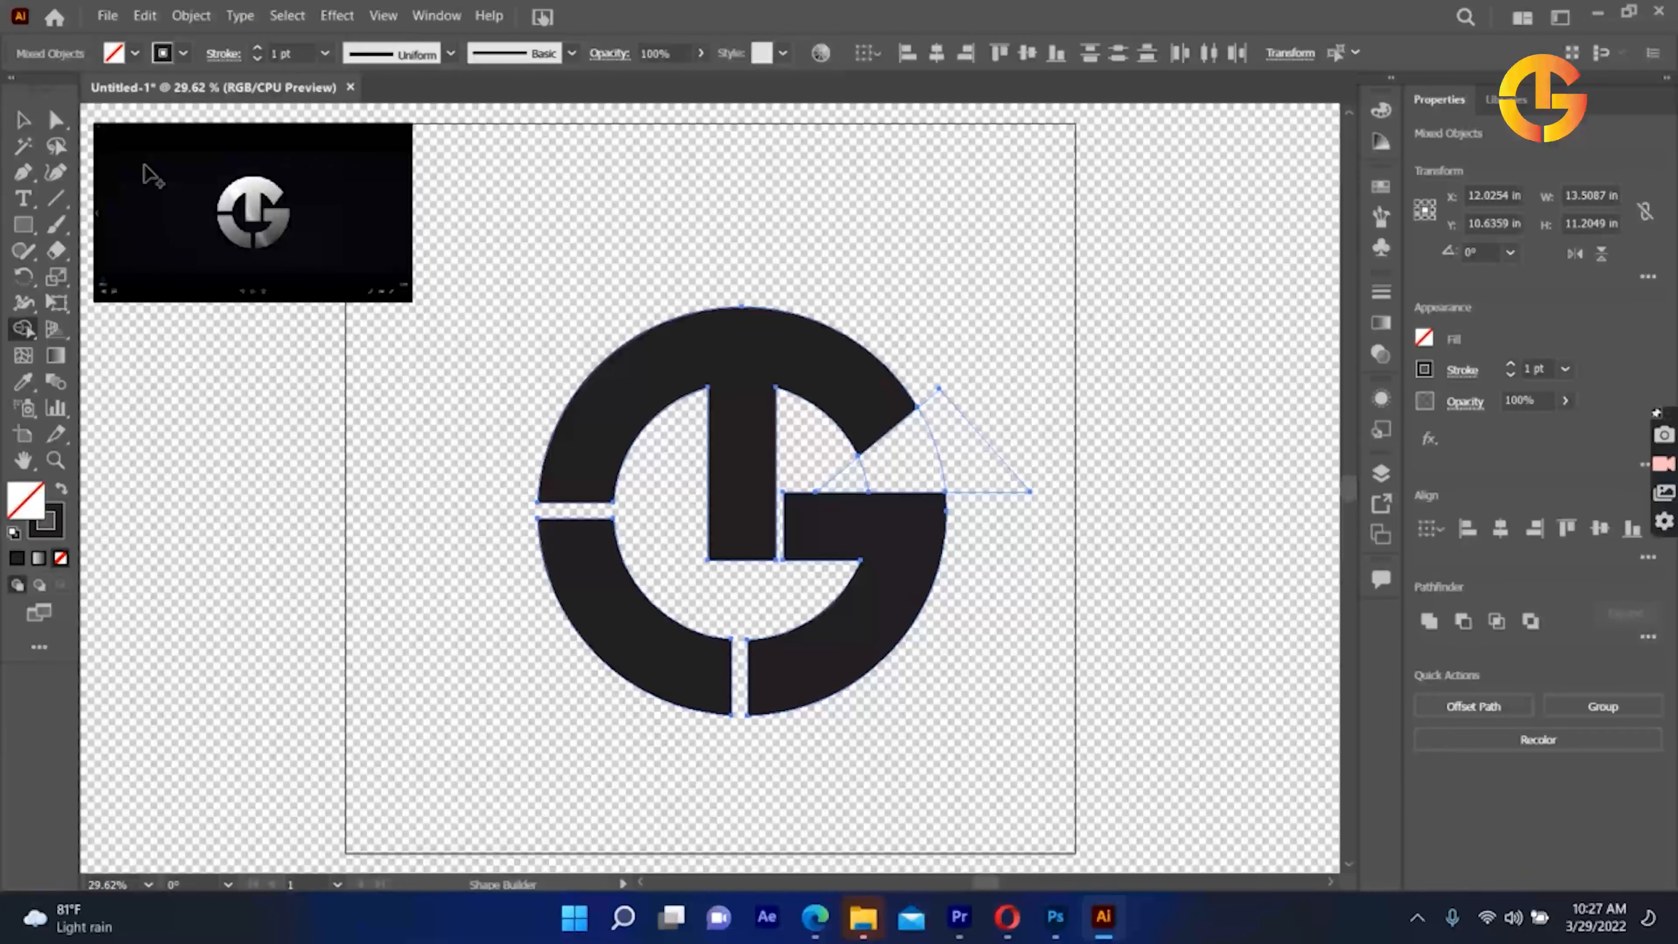
Step: Delete the unfilled triangle fragments left in the gap above the horizontal bar
{"action": "left_click", "coordinate": [22, 118]}
{"action": "left_click", "coordinate": [961, 401]}
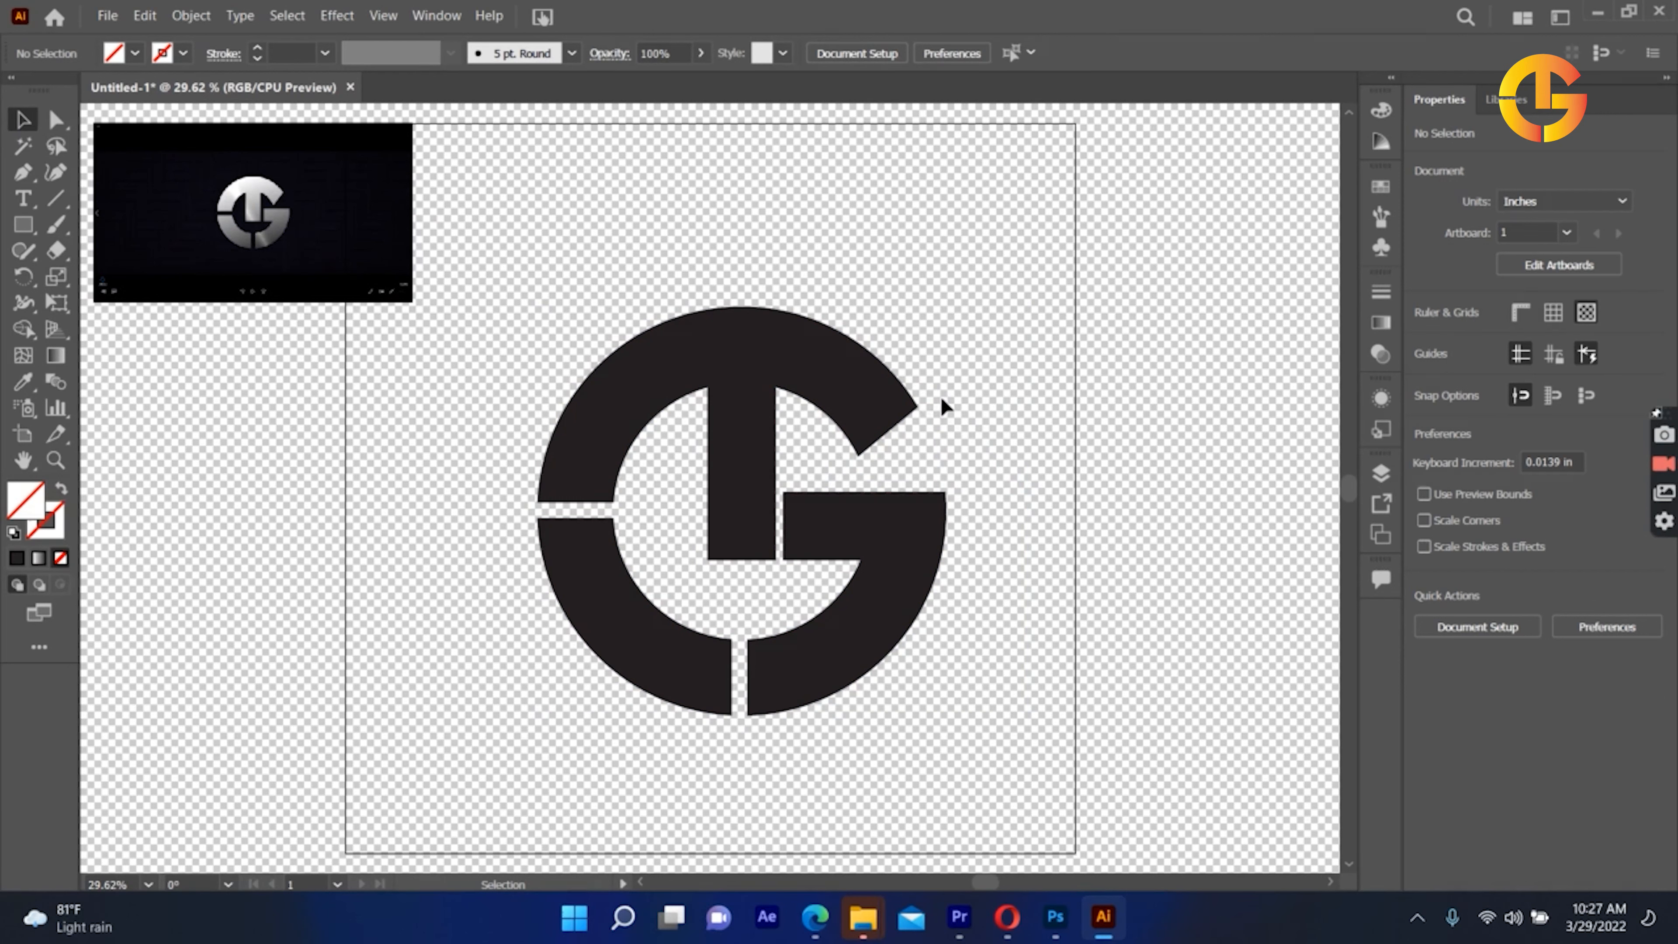
{"action": "left_click", "coordinate": [952, 399]}
{"action": "key", "text": "Delete"}
{"action": "left_click", "coordinate": [933, 437]}
{"action": "key", "text": "Delete"}
{"action": "left_click", "coordinate": [838, 481]}
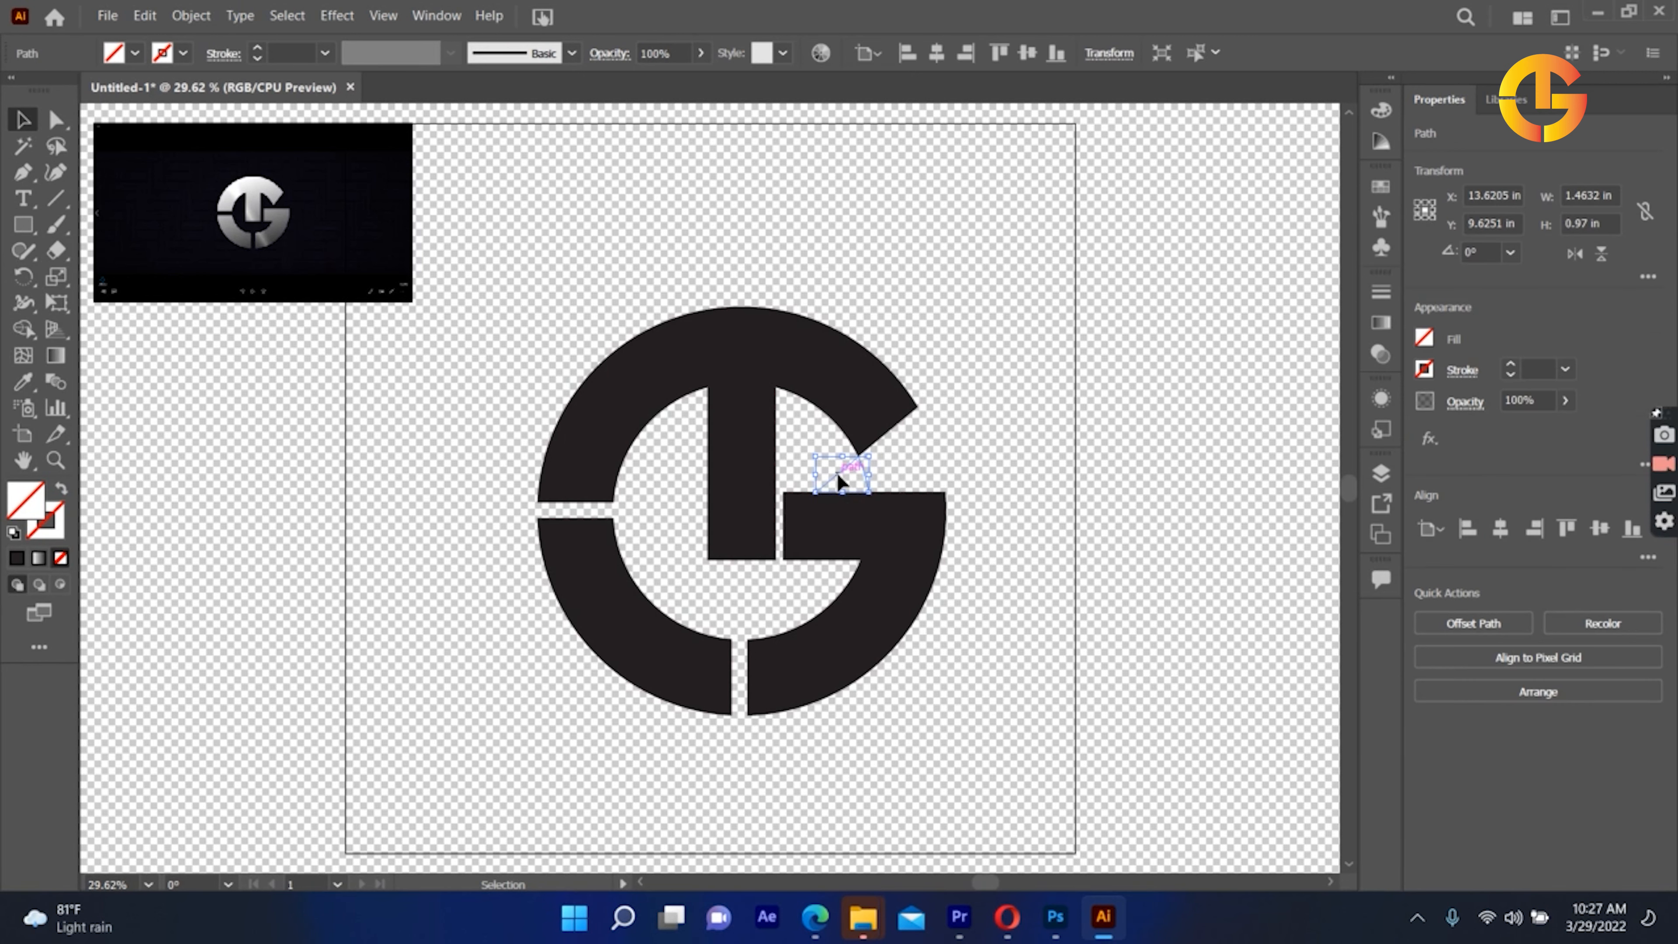
{"action": "key", "text": "Delete"}
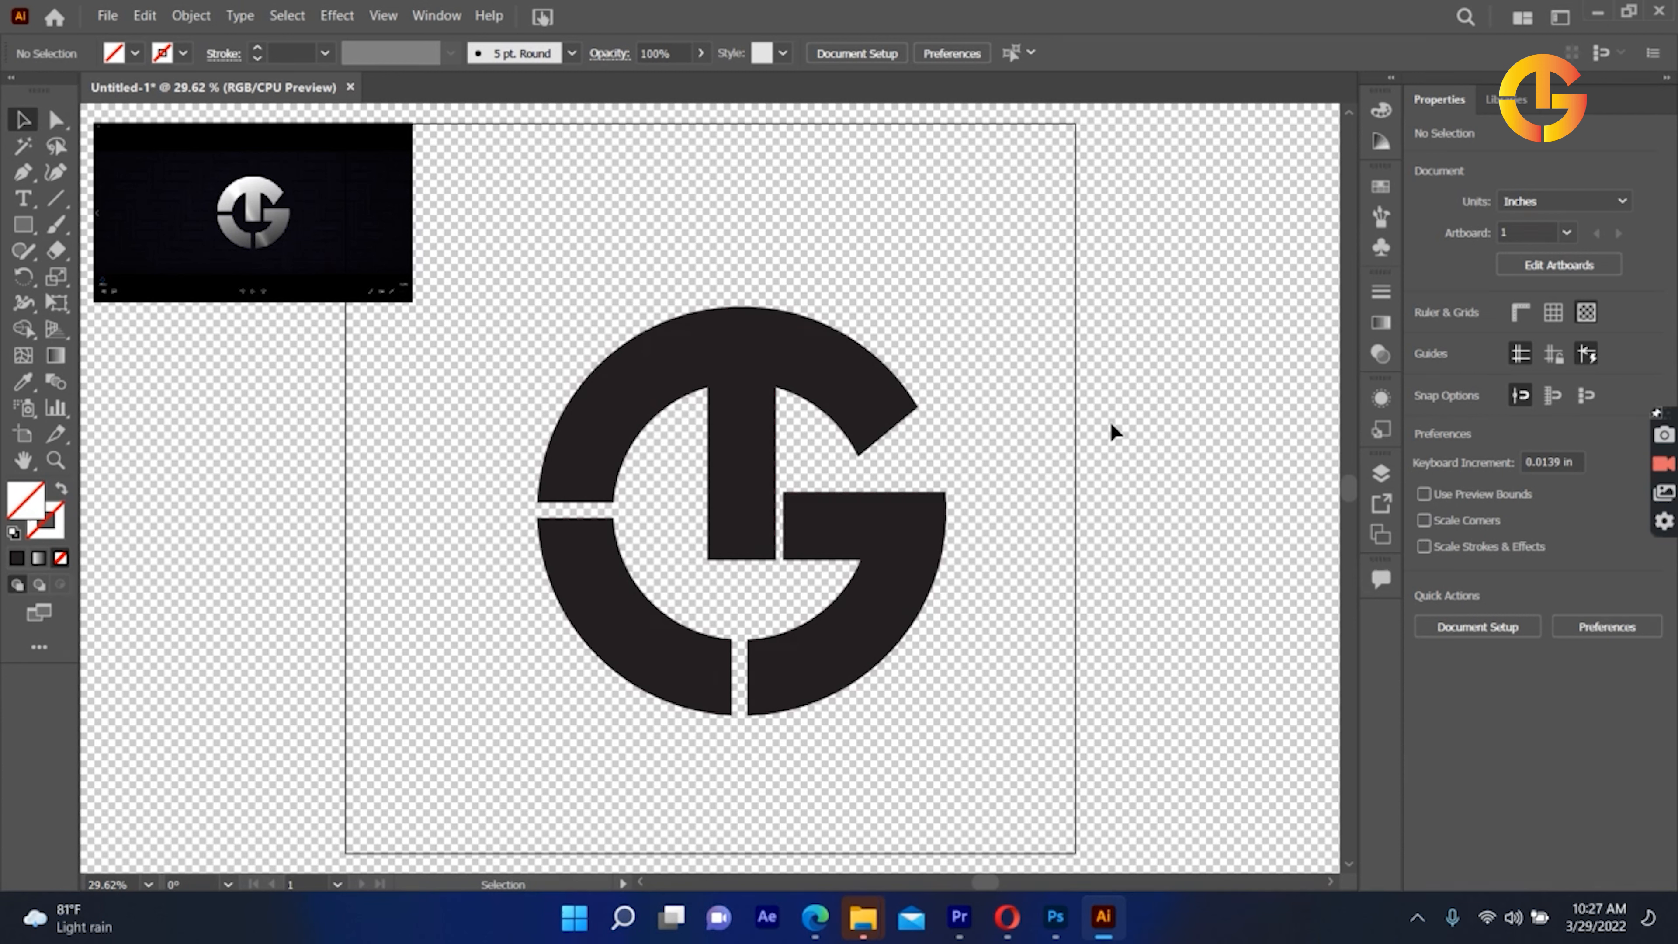
Step: Select only the upper T-shaped piece inside the logo group and fill it with red
{"action": "left_click", "coordinate": [731, 371]}
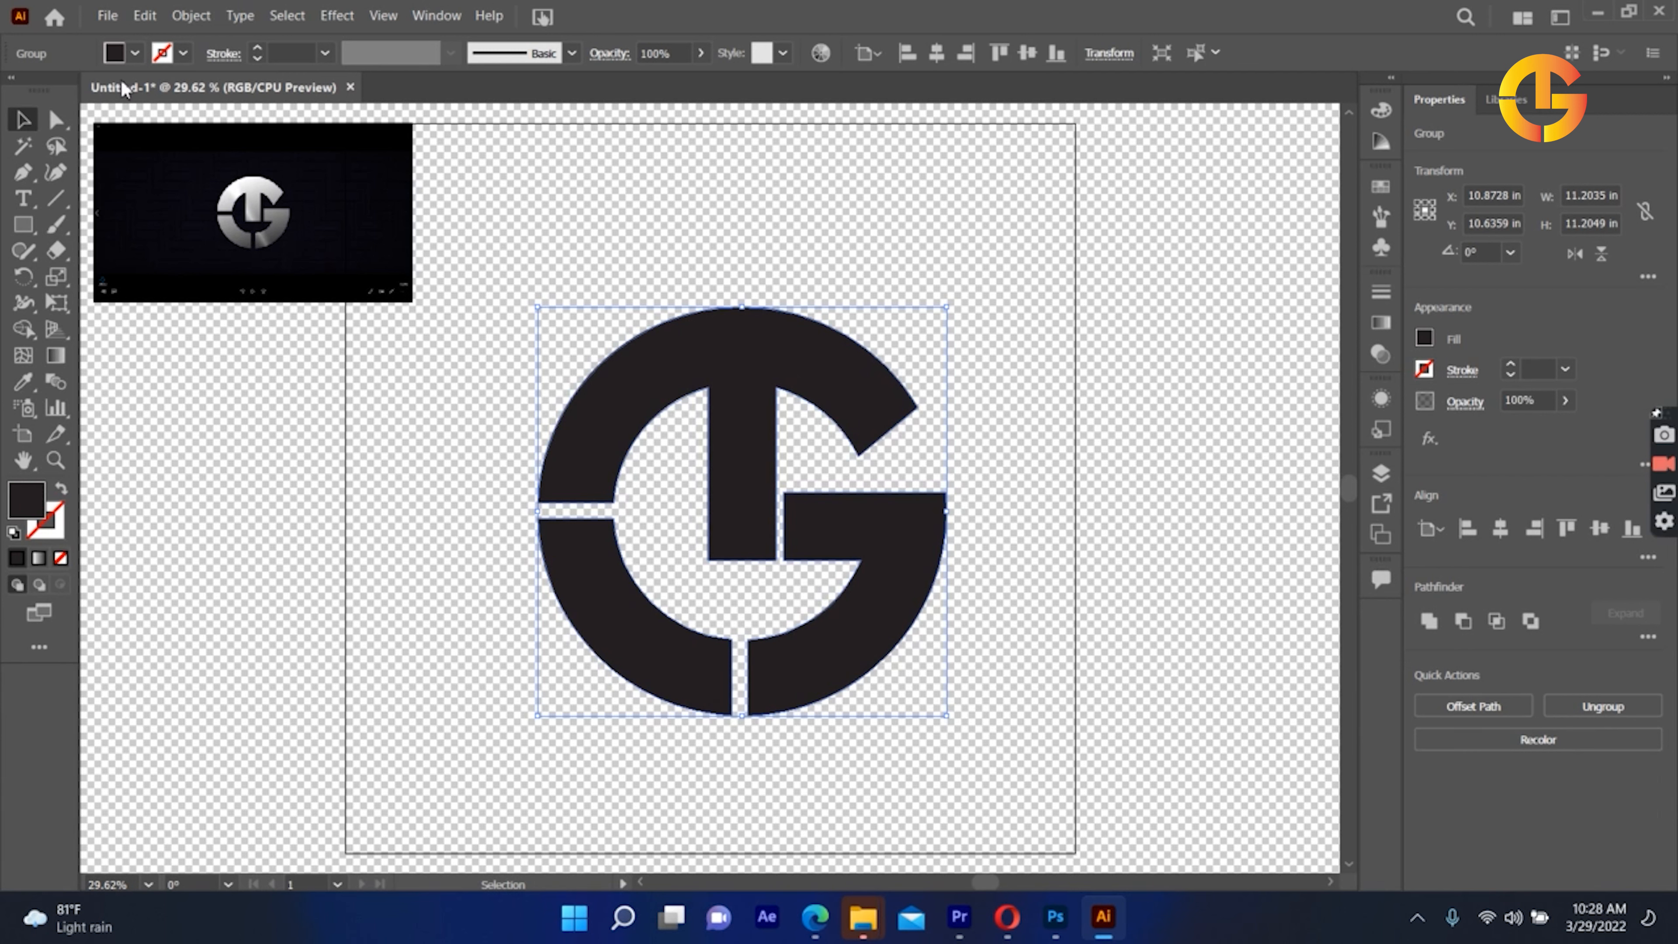
{"action": "left_click", "coordinate": [57, 127]}
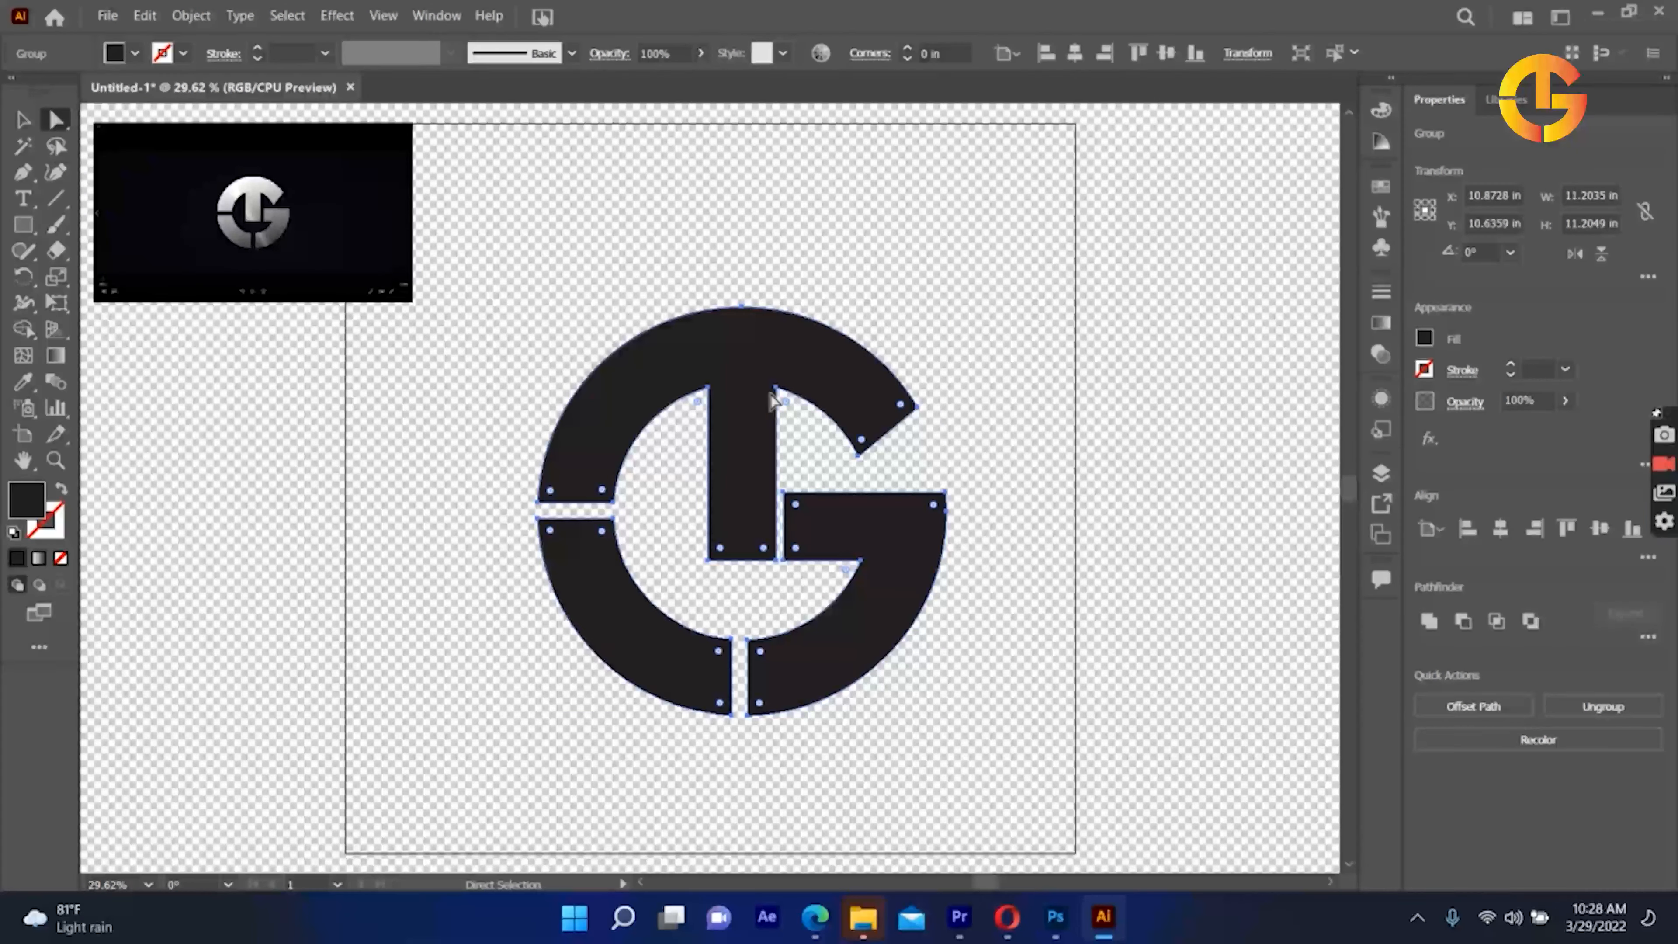
{"action": "left_click", "coordinate": [844, 382]}
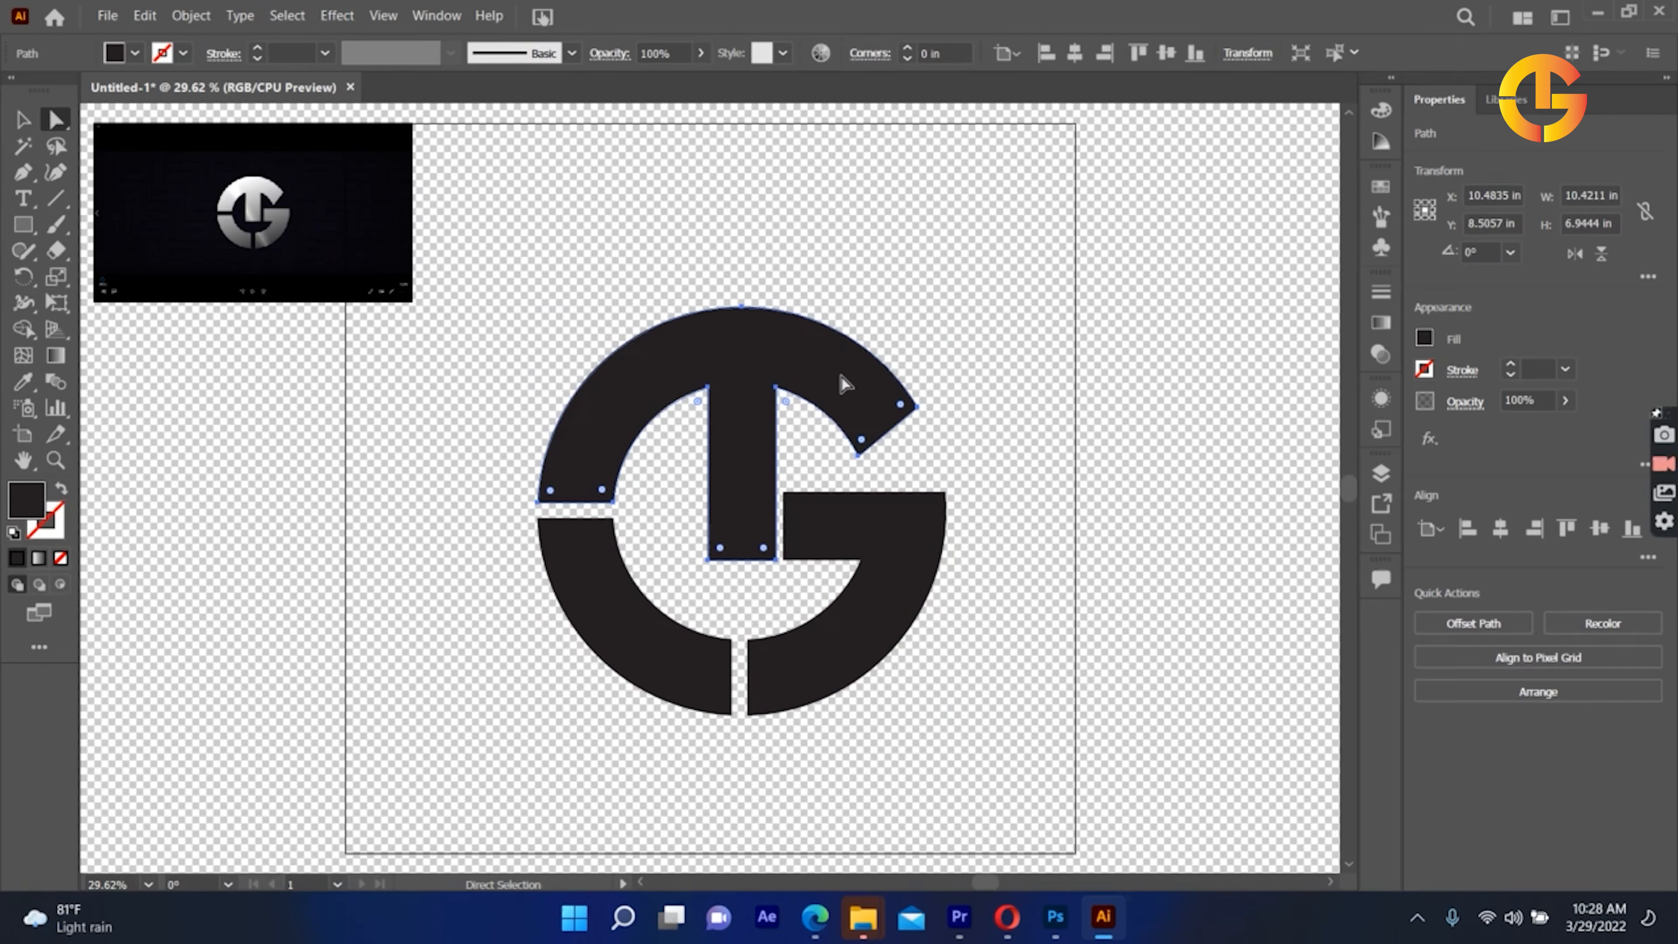
{"action": "left_click", "coordinate": [846, 551]}
{"action": "left_click", "coordinate": [731, 646]}
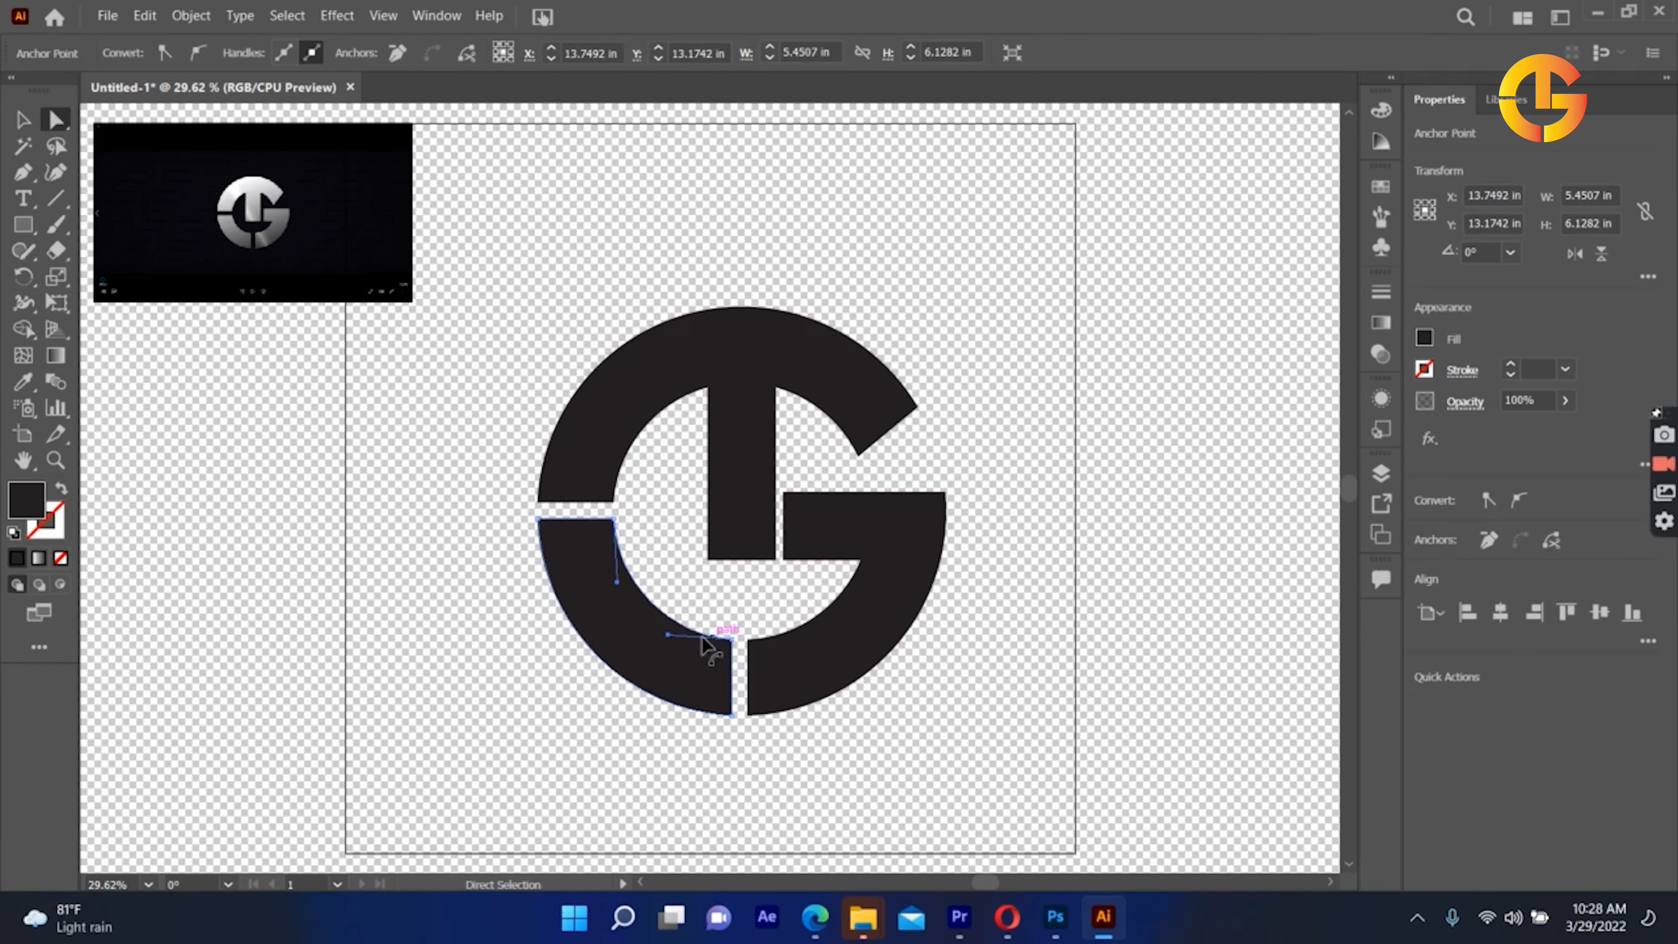
{"action": "left_click", "coordinate": [588, 555]}
{"action": "left_click", "coordinate": [615, 379]}
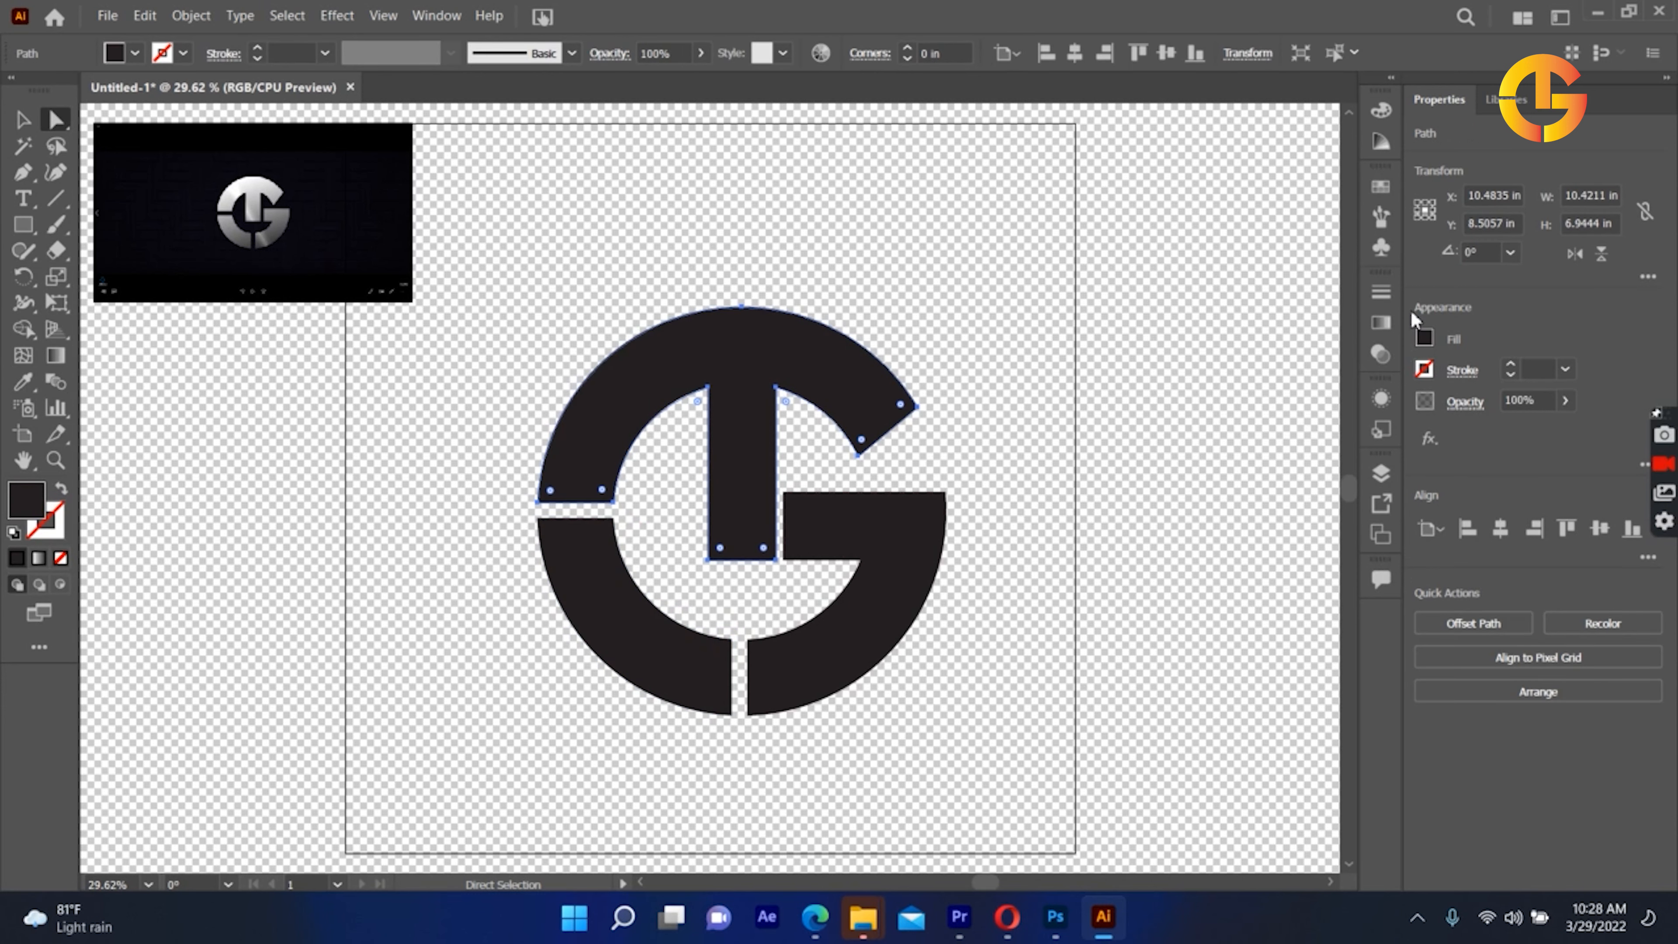
{"action": "left_click", "coordinate": [1424, 339]}
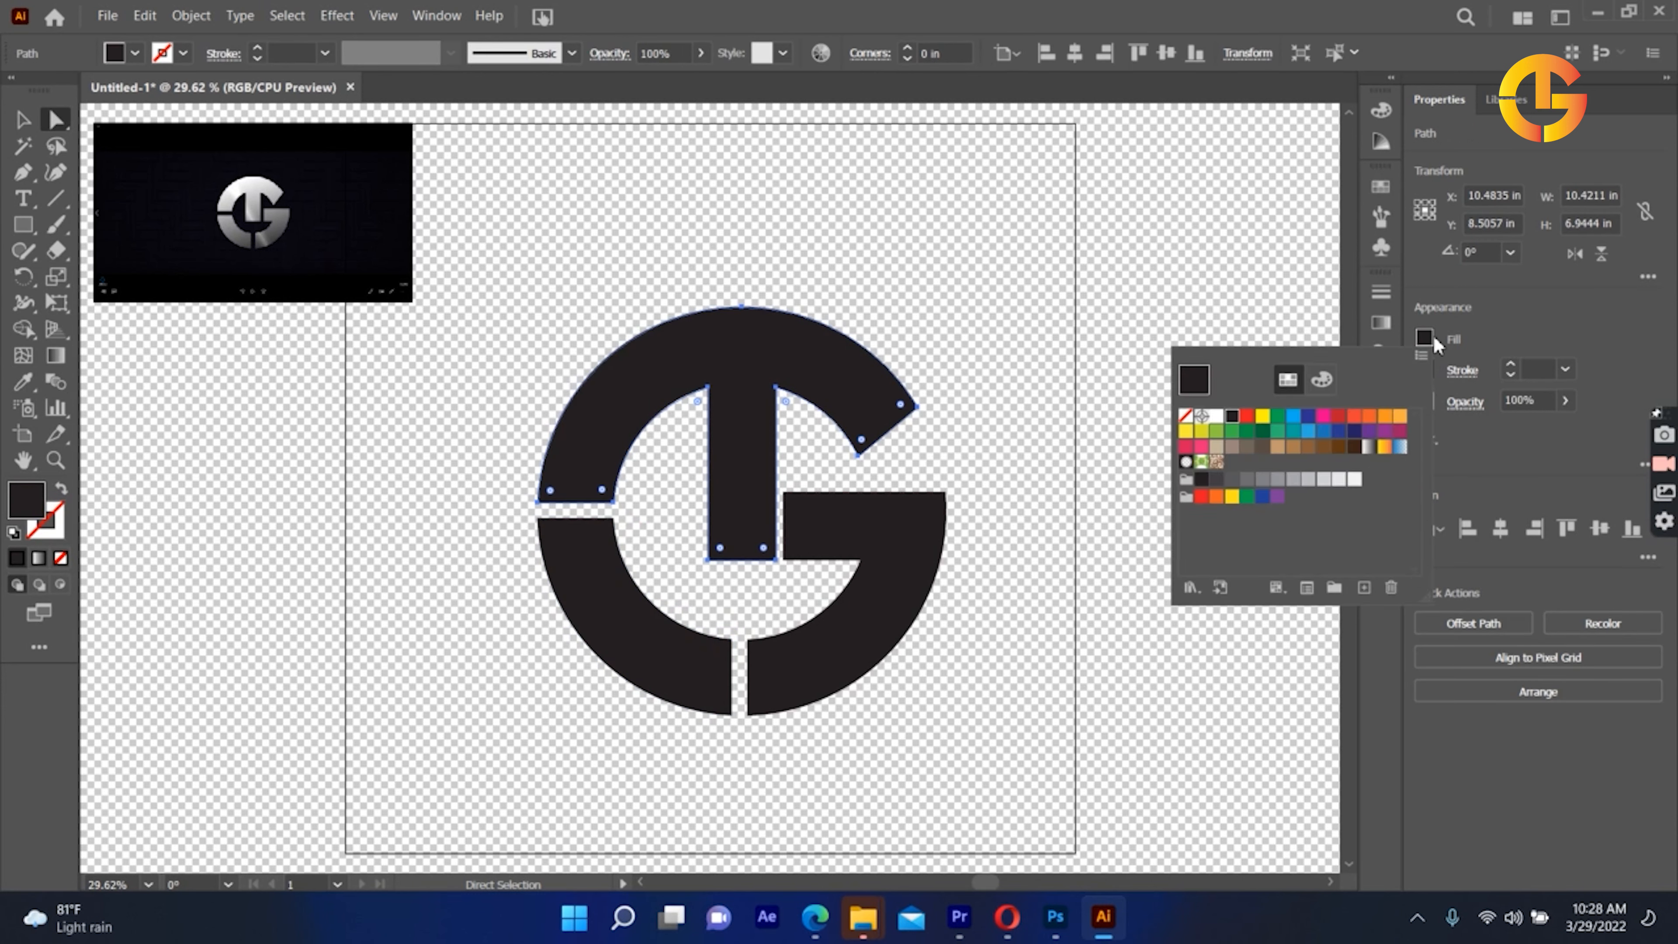
{"action": "left_click", "coordinate": [1247, 415]}
{"action": "left_click", "coordinate": [920, 307]}
Step: Fill the lower-right G-shaped piece with yellow
{"action": "left_click", "coordinate": [872, 562]}
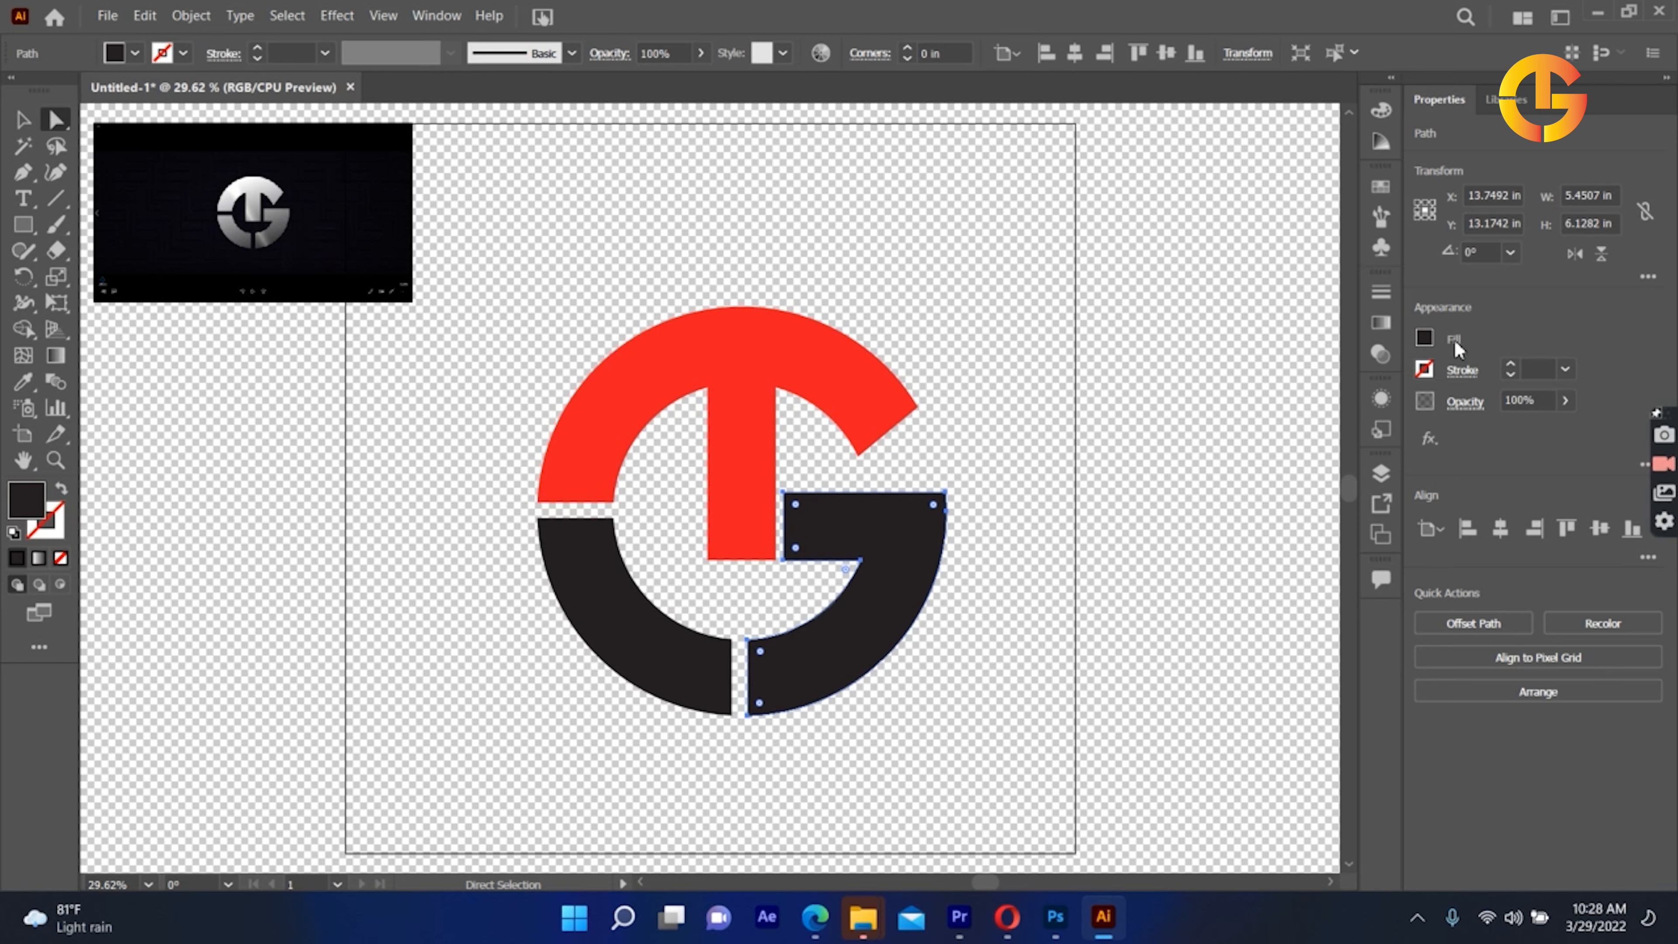
{"action": "left_click", "coordinate": [1424, 338]}
{"action": "left_click", "coordinate": [1261, 421]}
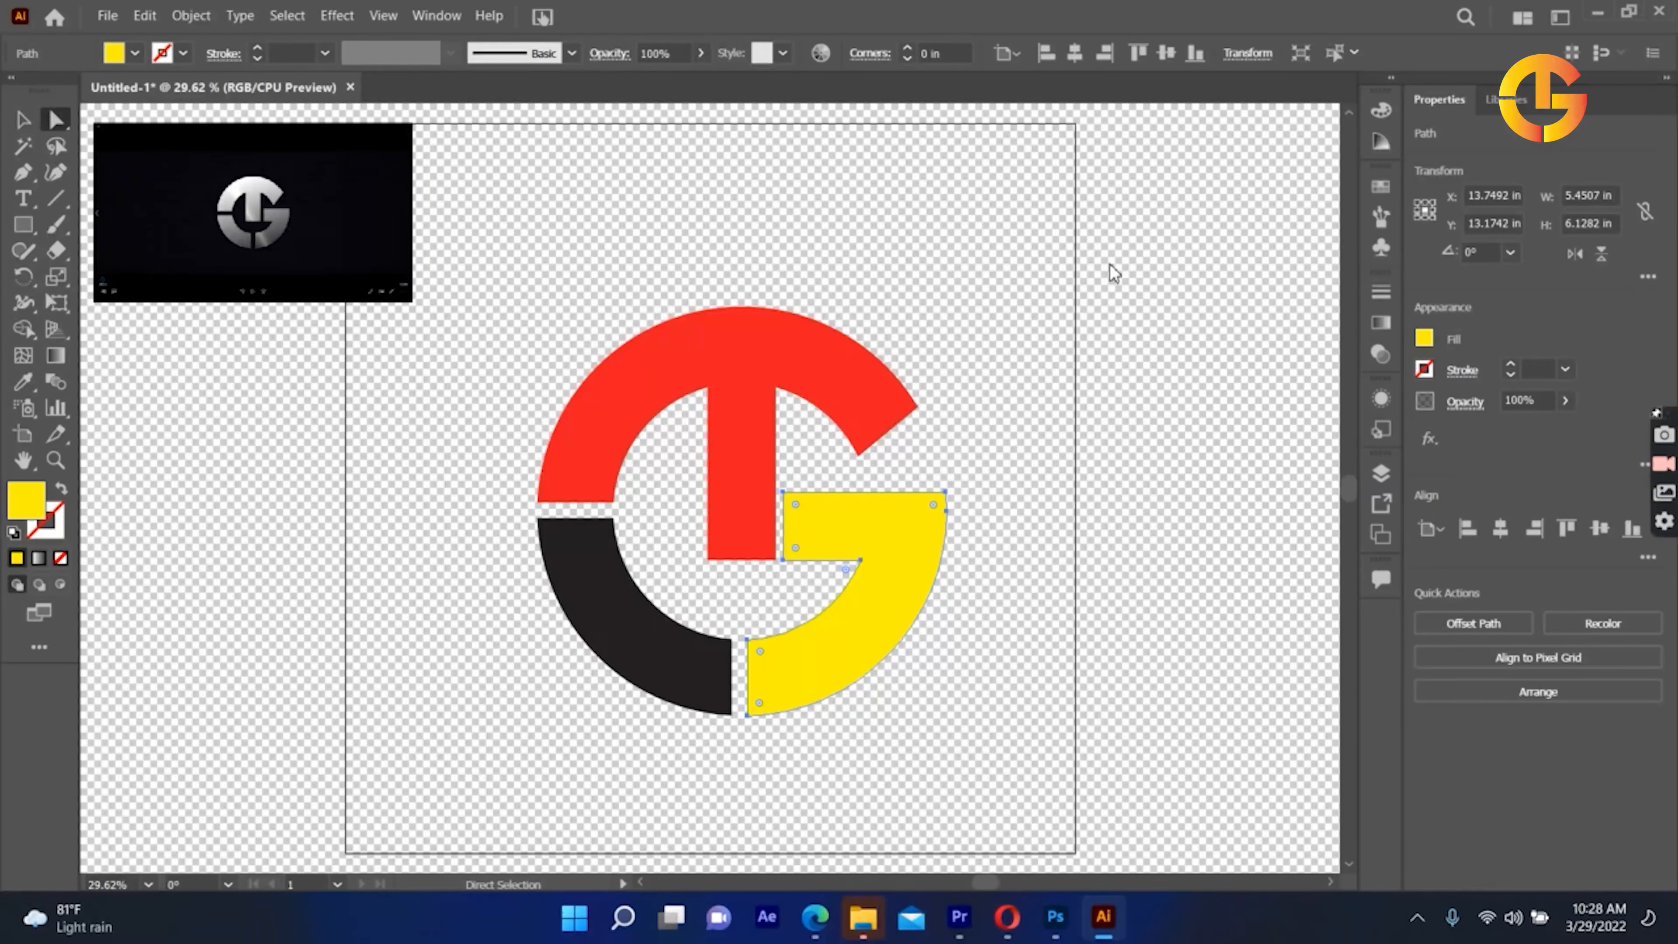
Step: Fill the lower-left arc piece with light blue and deselect it
{"action": "left_click", "coordinate": [657, 658]}
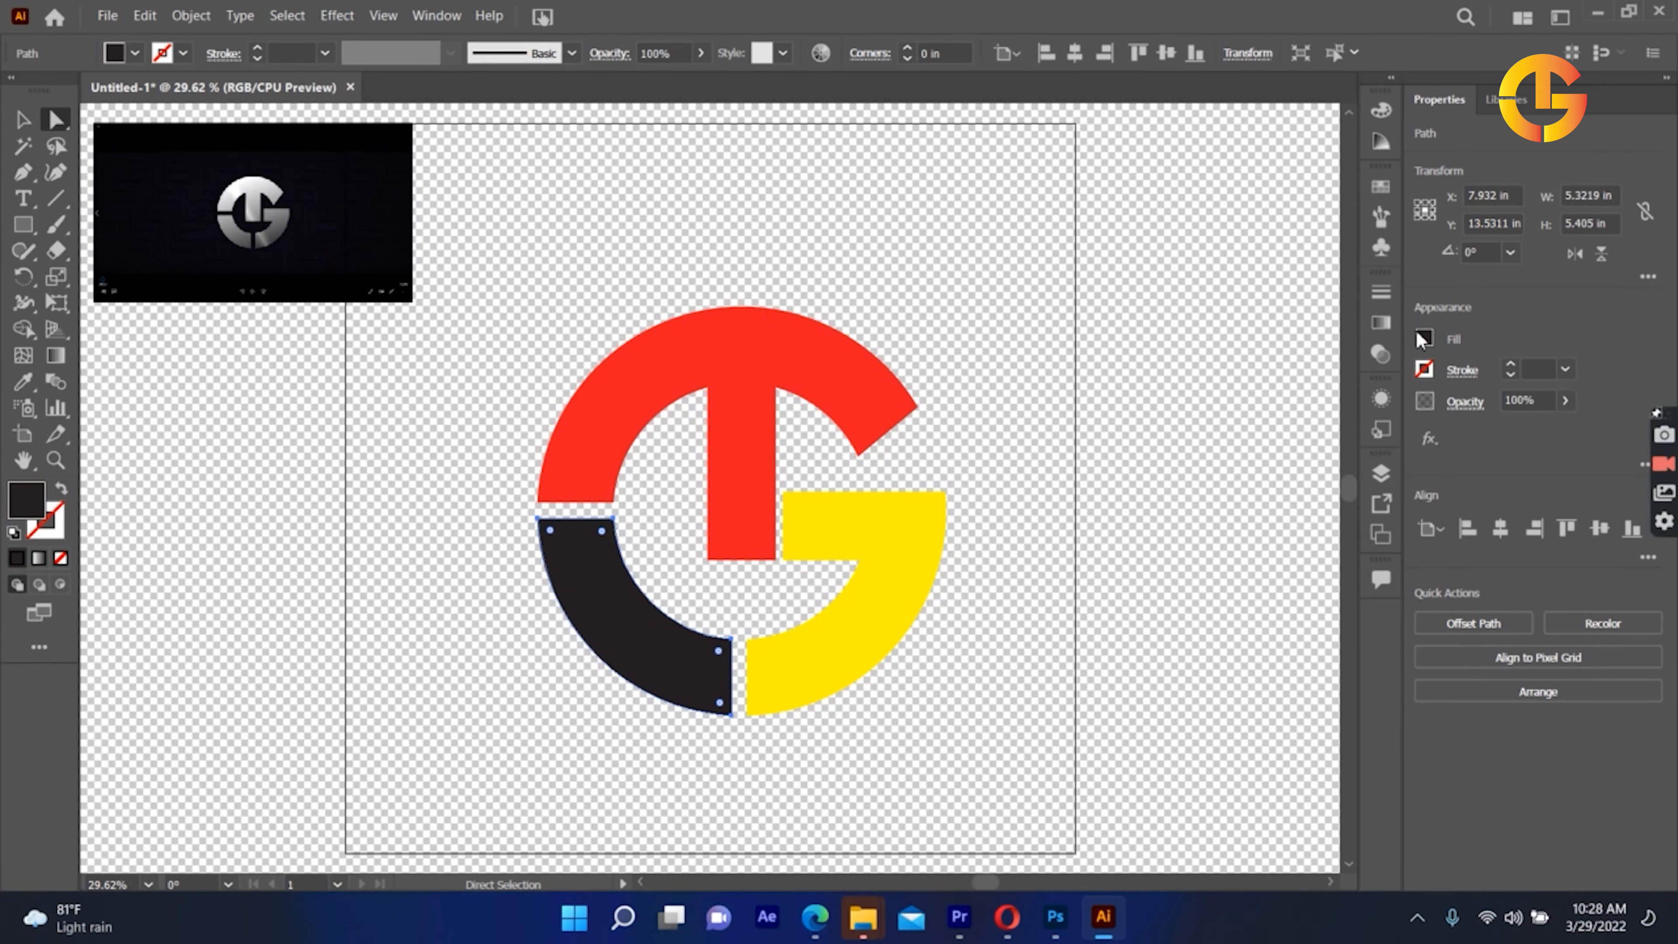
{"action": "left_click", "coordinate": [1424, 338]}
{"action": "left_click", "coordinate": [1304, 430]}
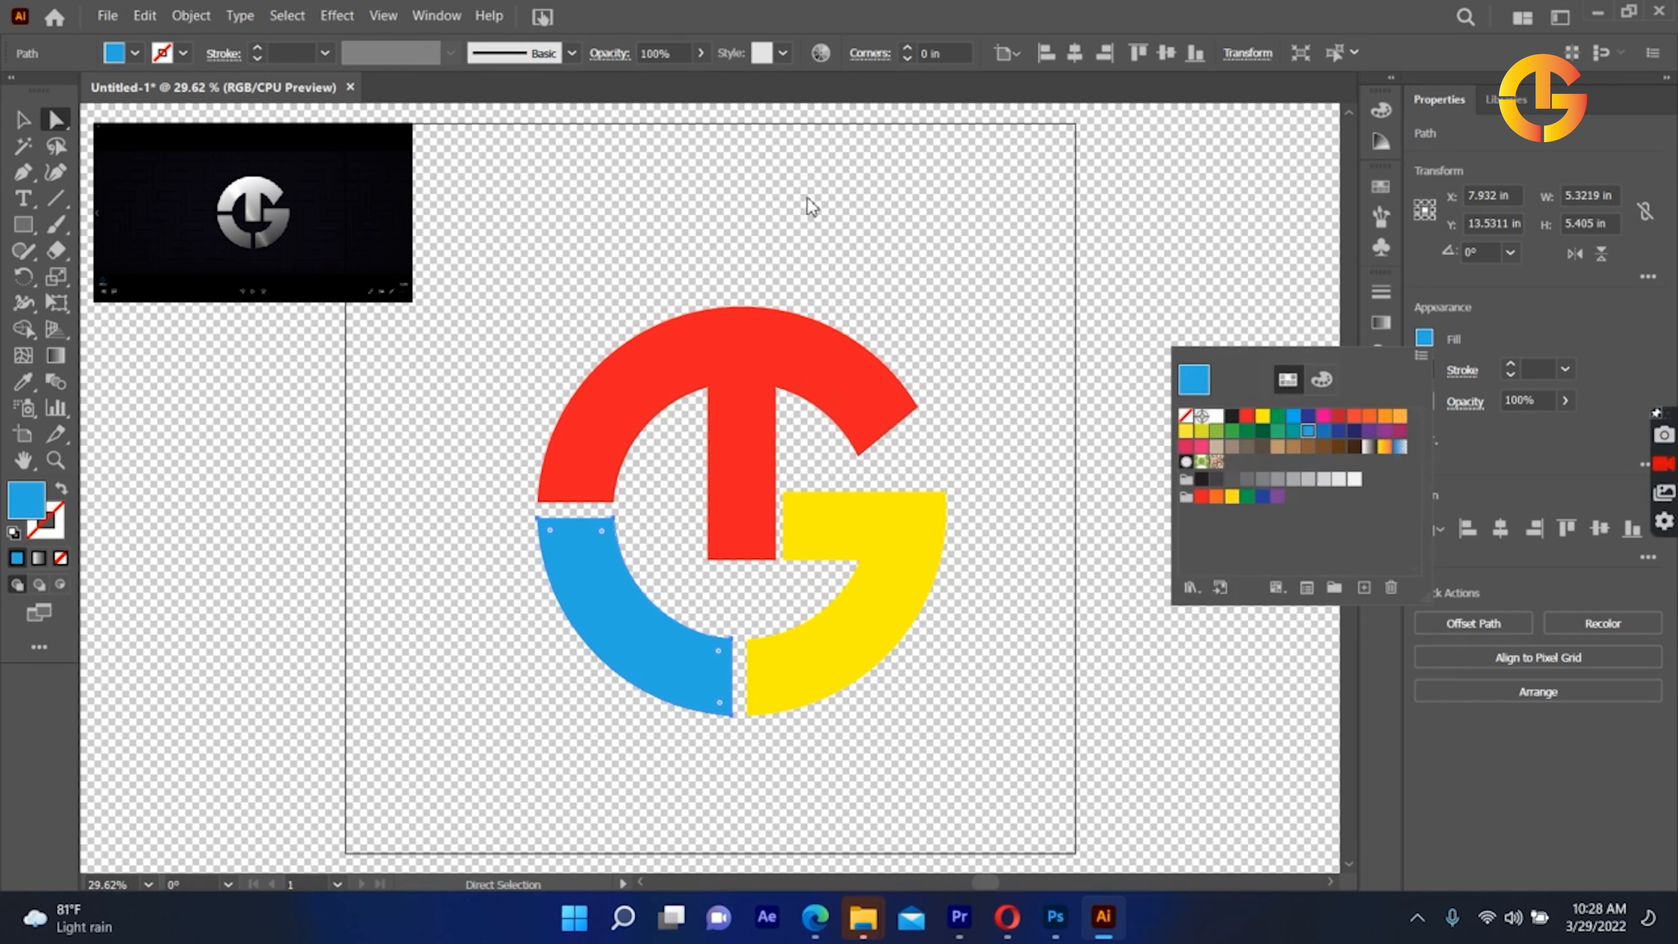
{"action": "left_click", "coordinate": [821, 234]}
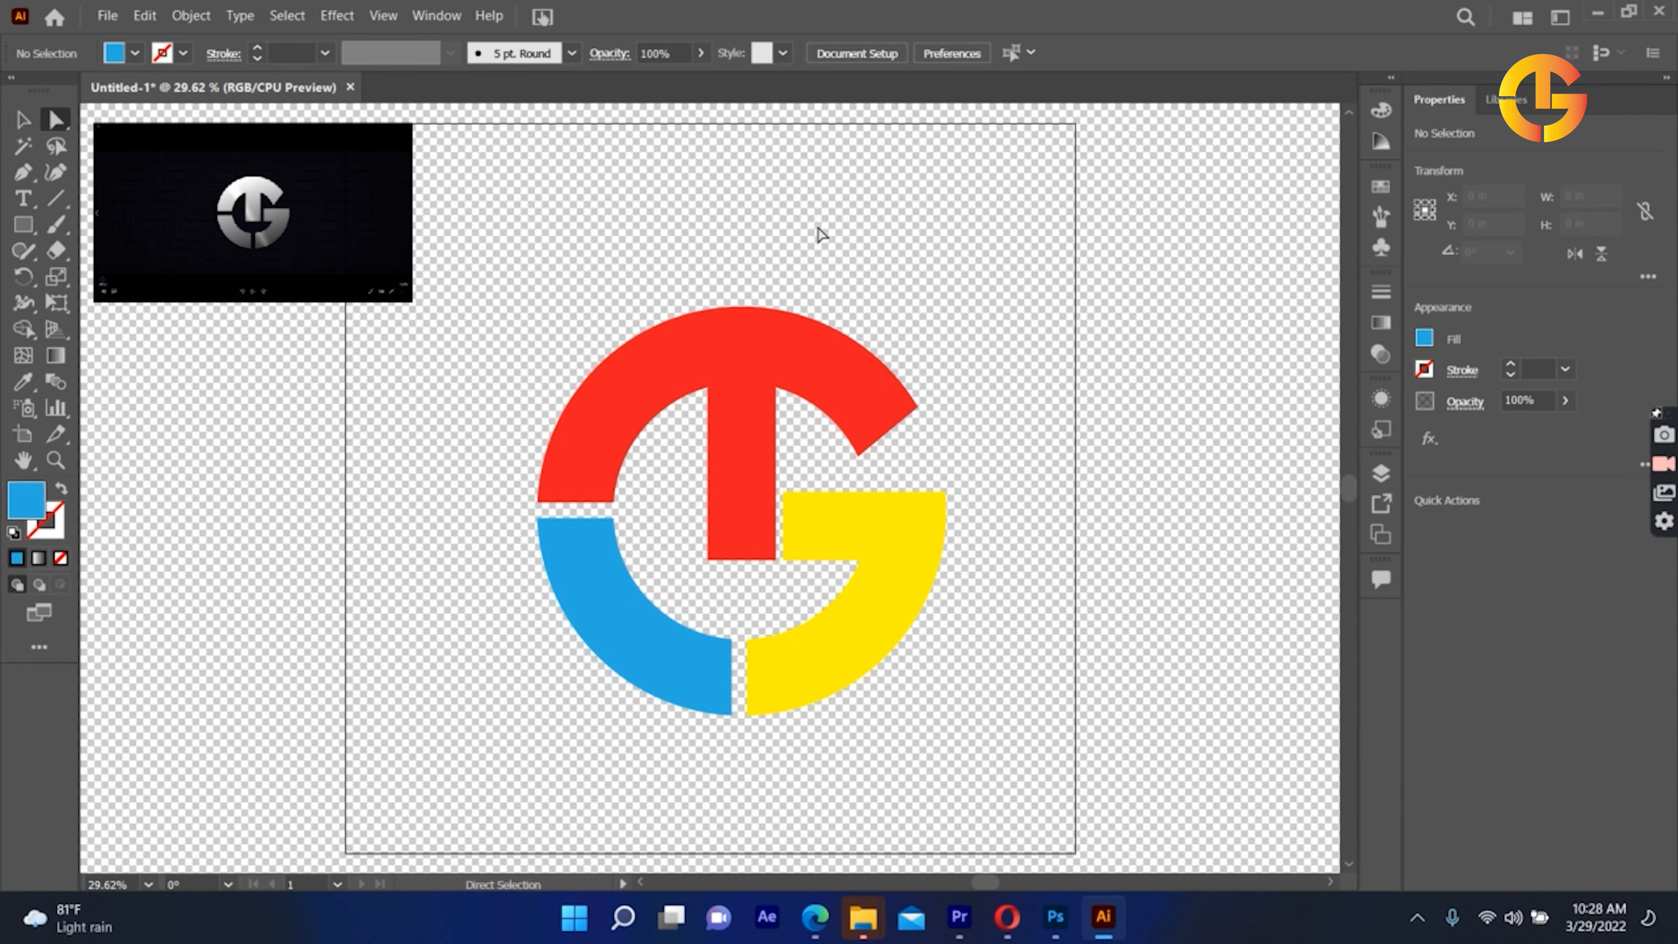
Step: Undo the blue, yellow and red fills on the logo pieces and clear the selection
{"action": "key", "text": "ctrl+z"}
{"action": "key", "text": "ctrl+z"}
{"action": "key", "text": "ctrl+z"}
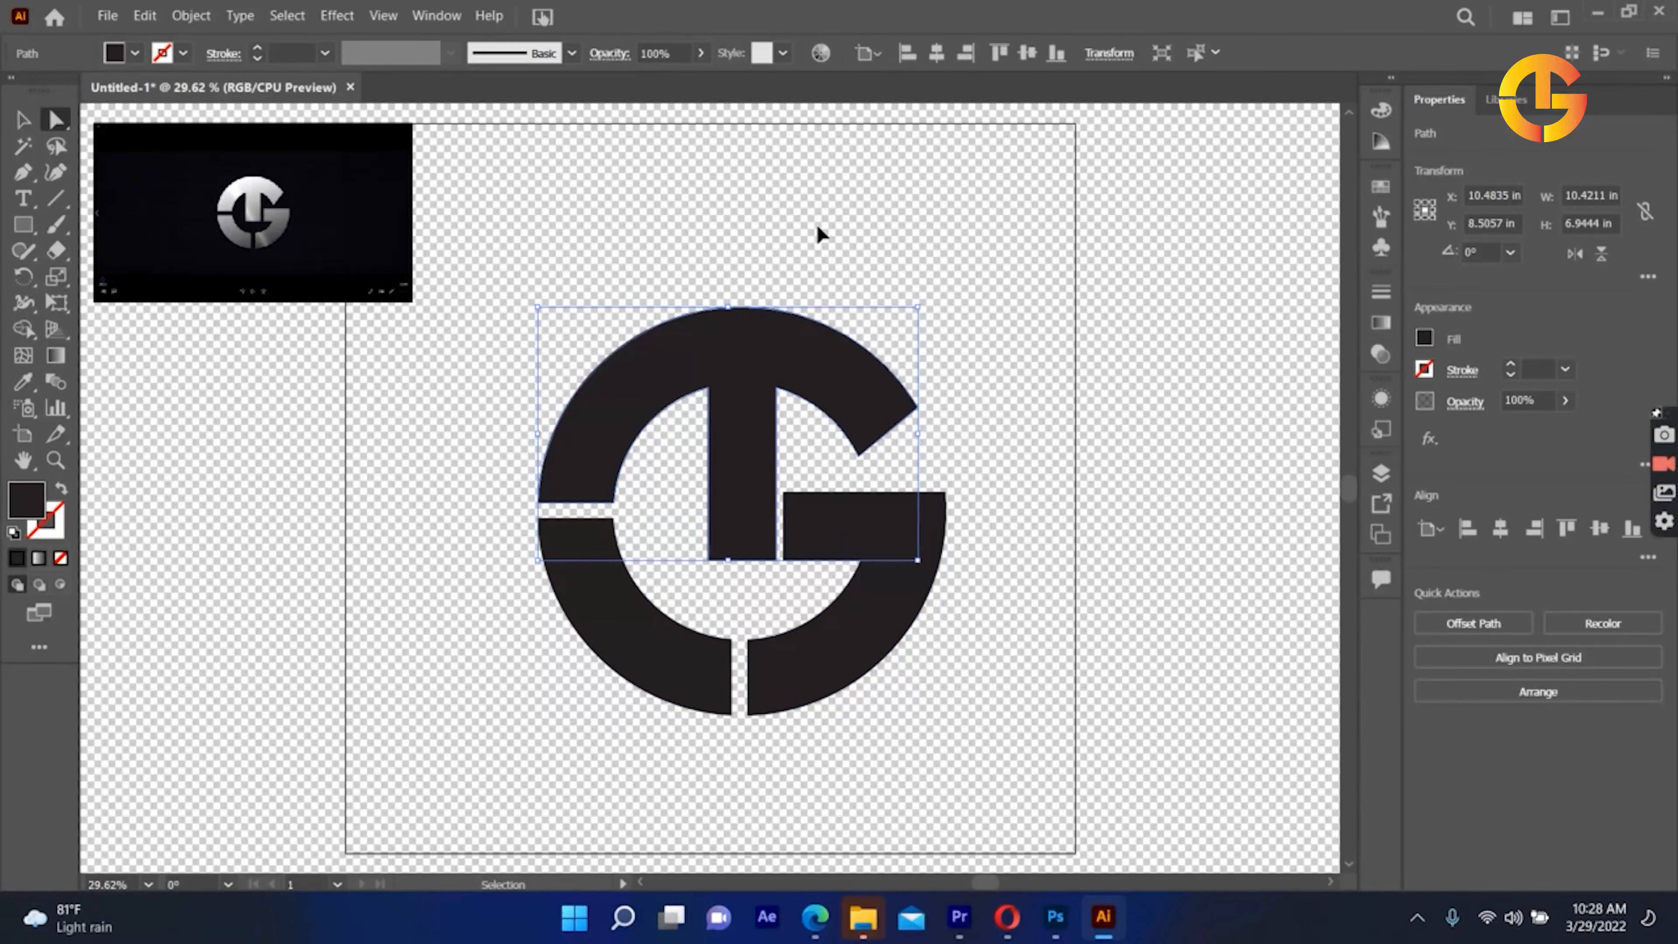
{"action": "left_click", "coordinate": [820, 238]}
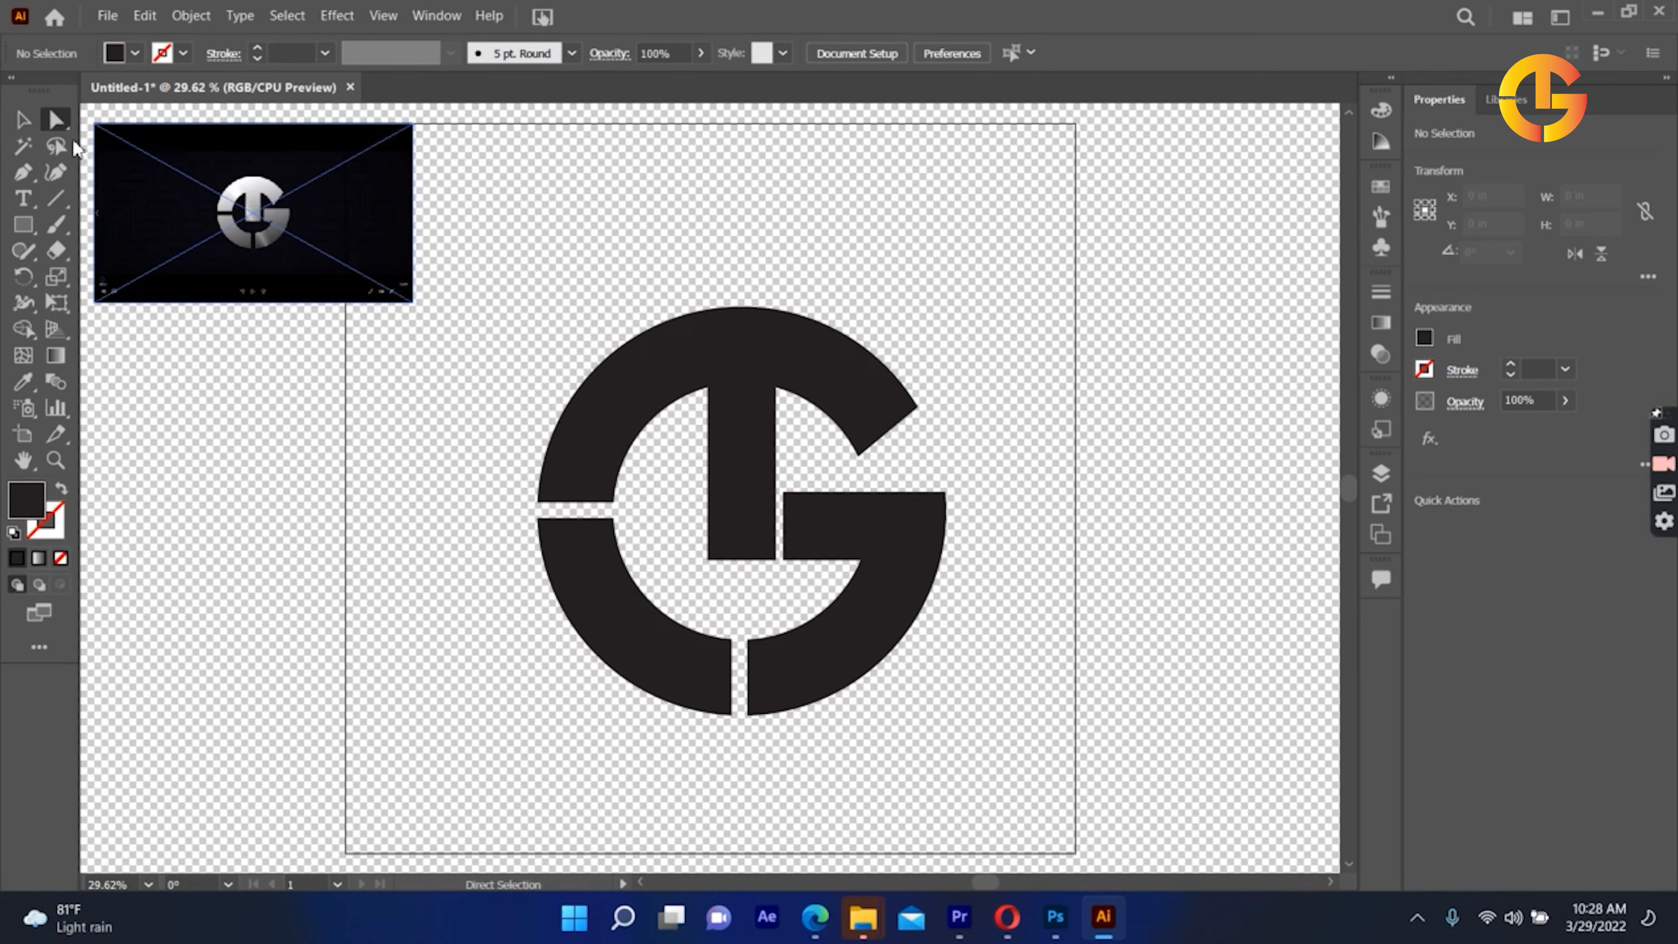
Step: Try rounding only the outer upper corner of the lower-left arc to 0.5155 in
{"action": "left_click", "coordinate": [31, 122]}
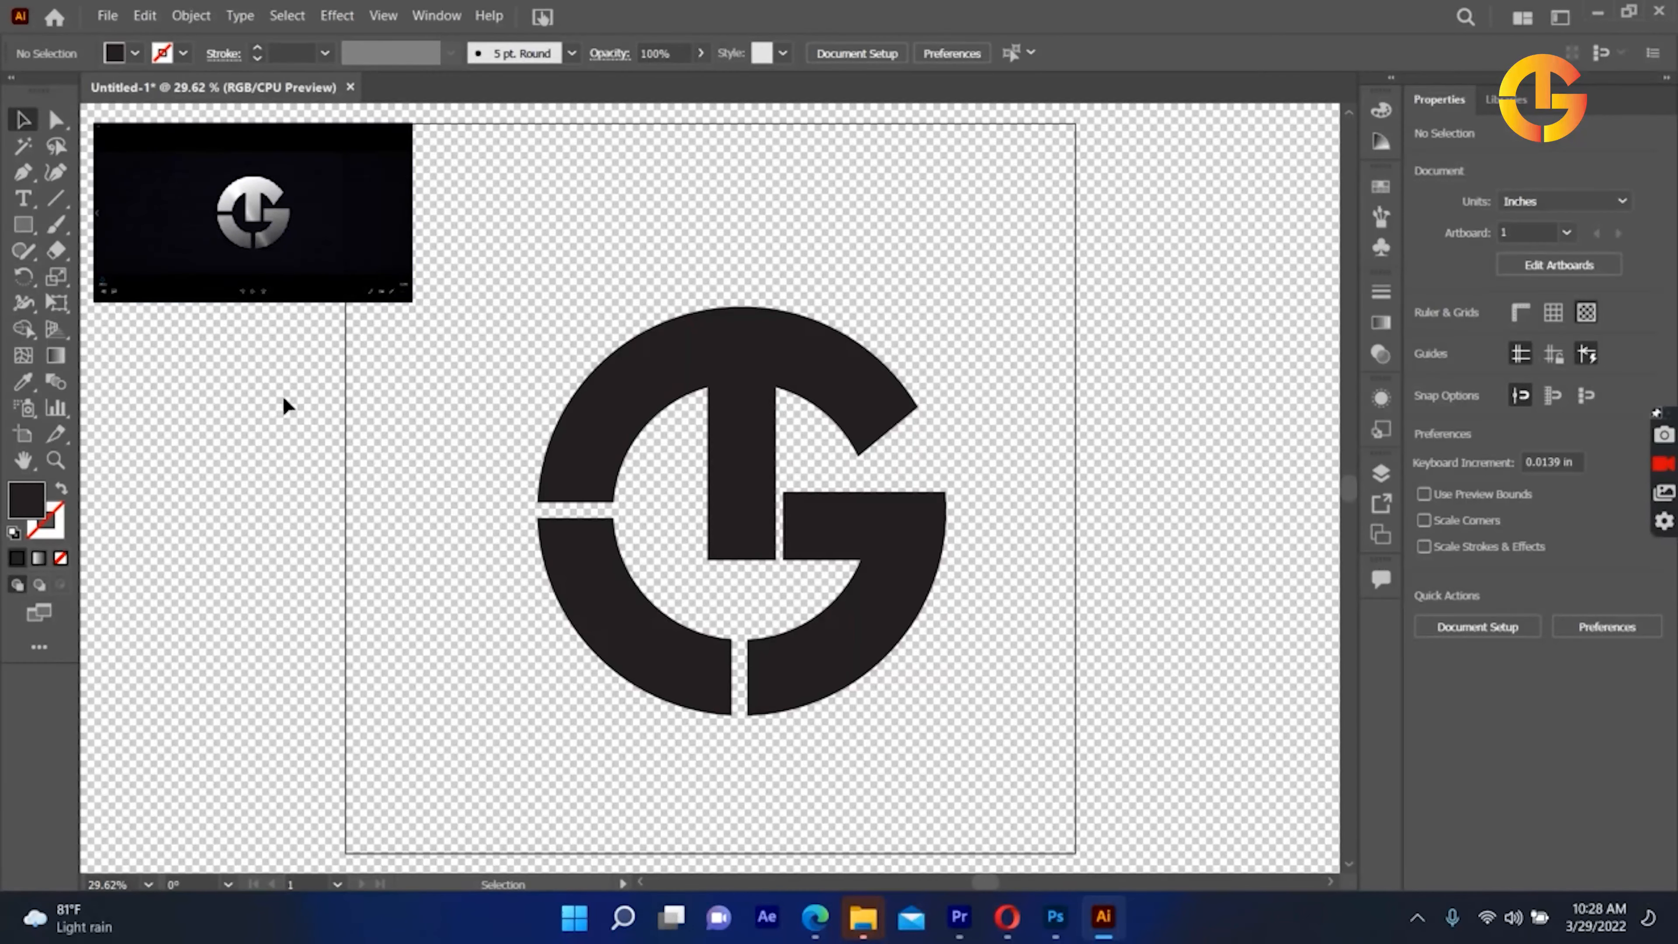
{"action": "left_click", "coordinate": [552, 540]}
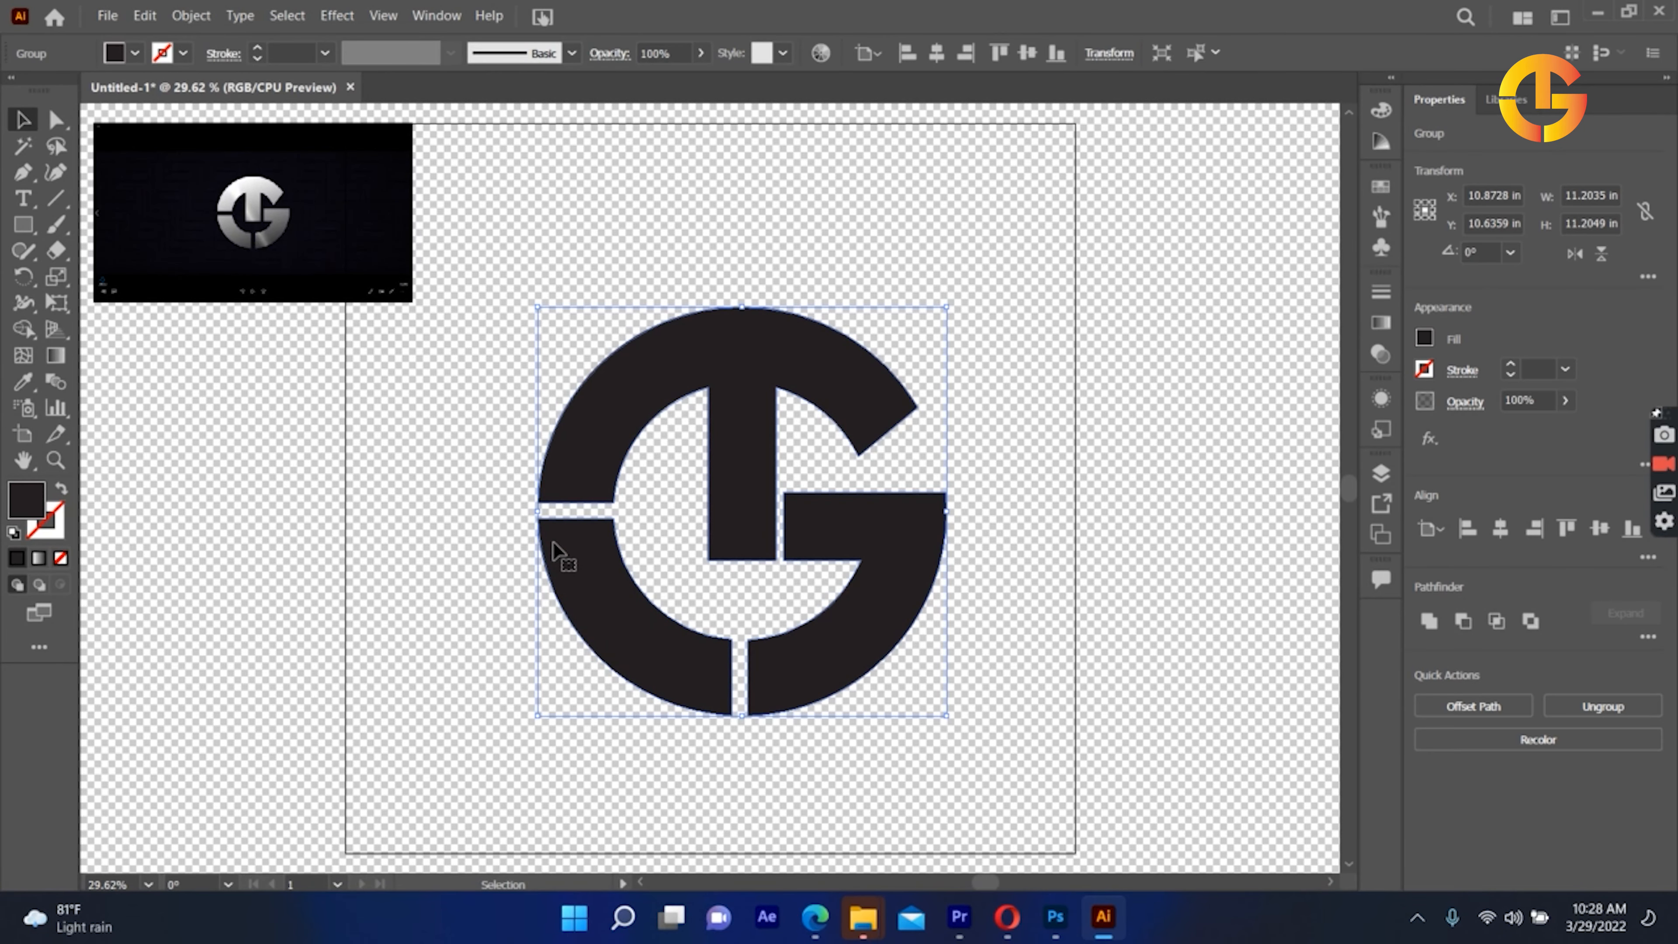
{"action": "key", "text": "a"}
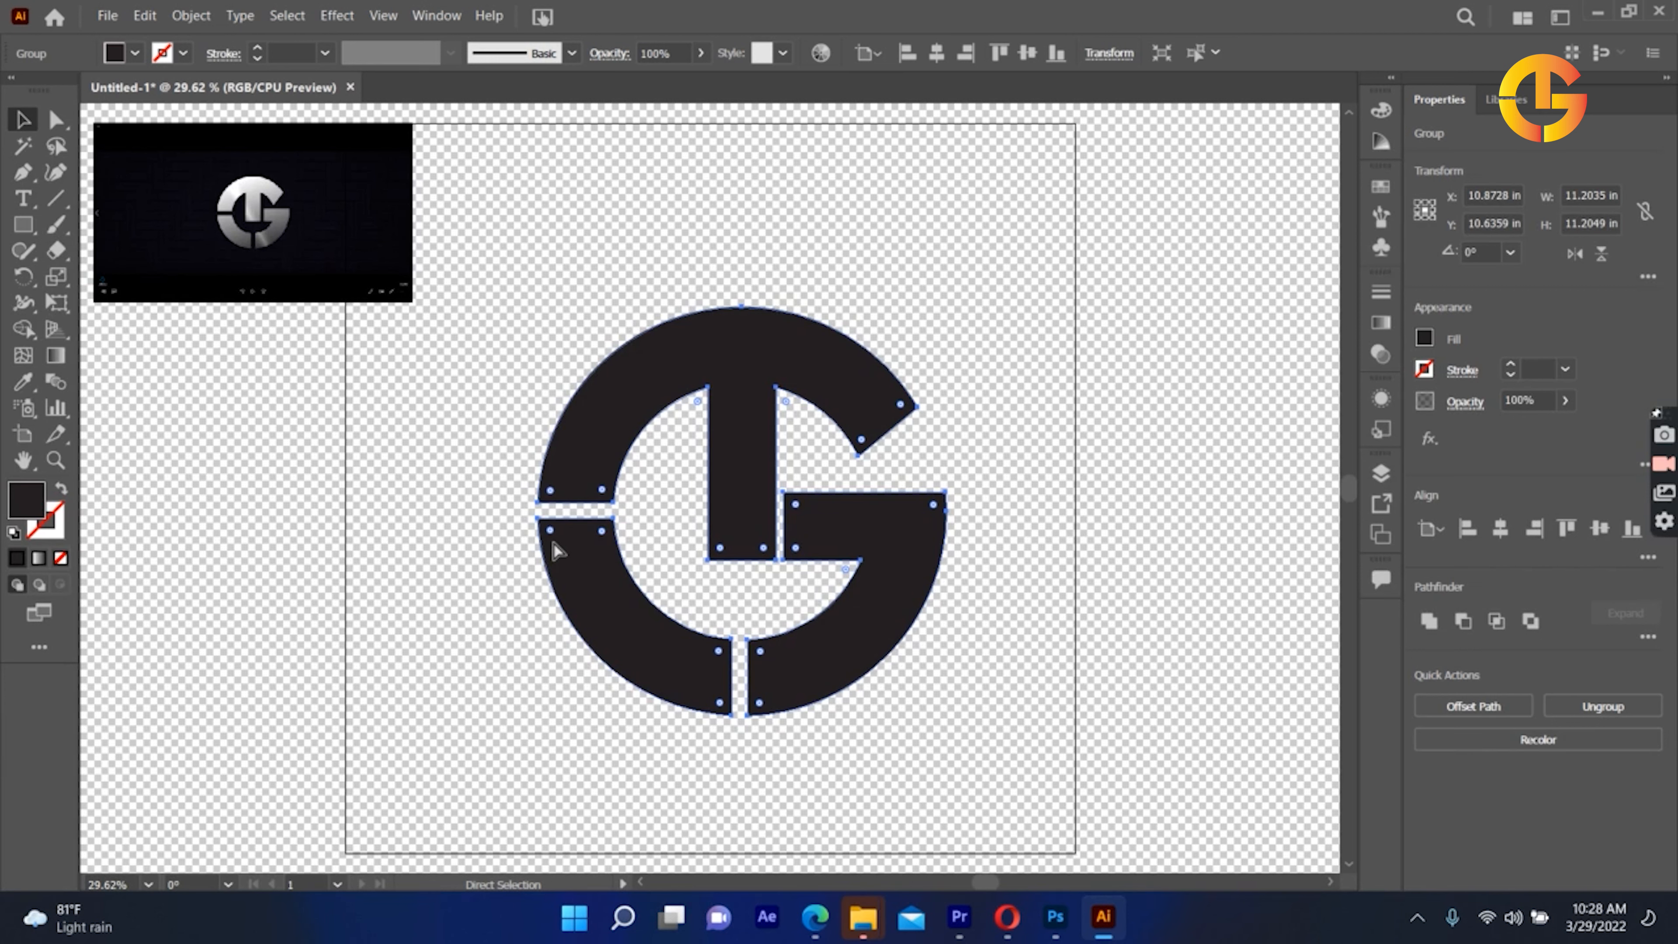
{"action": "left_click_drag", "start_coordinate": [494, 522], "coordinate": [580, 564]}
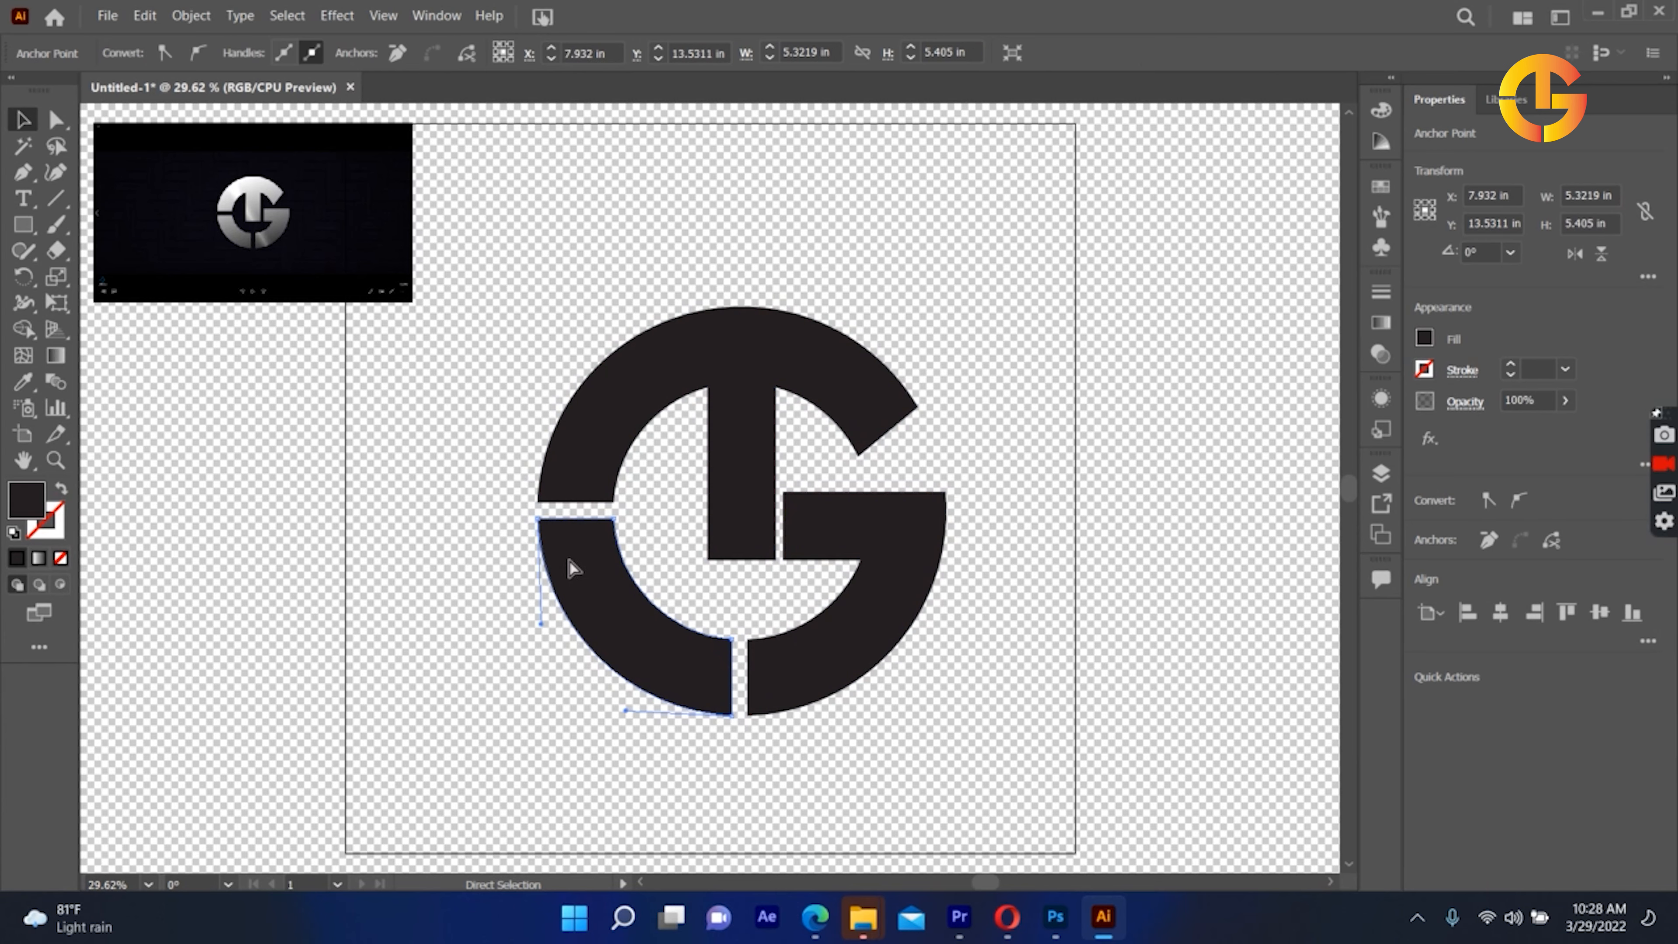
{"action": "left_click_drag", "start_coordinate": [465, 515], "coordinate": [594, 565]}
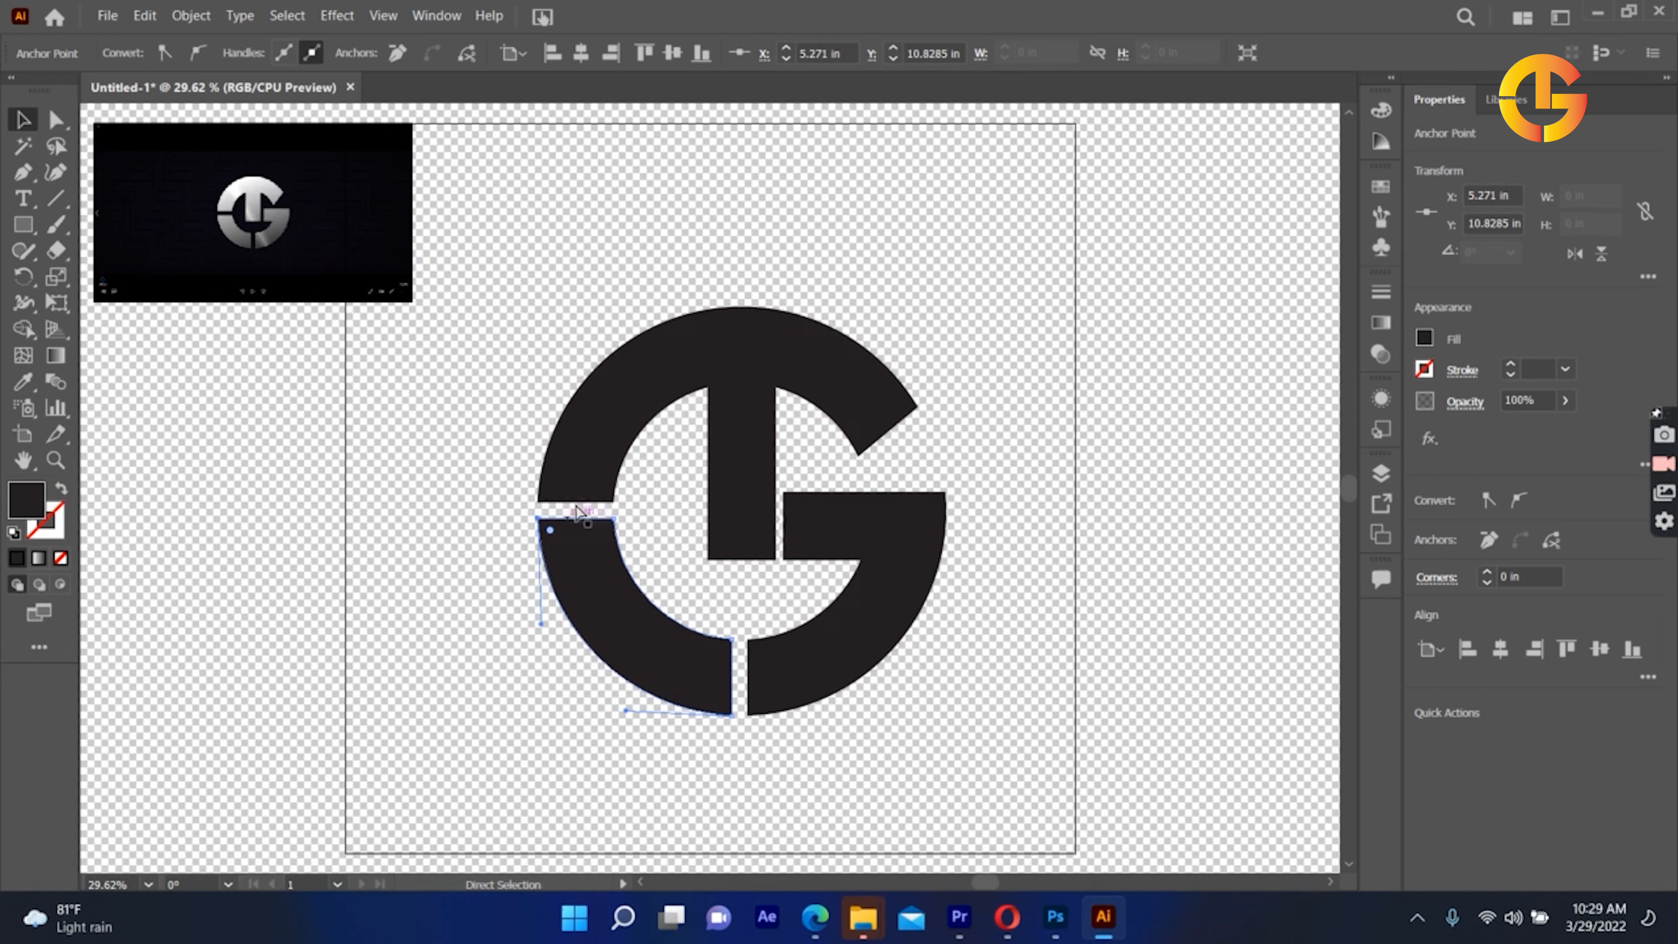
{"action": "left_click_drag", "start_coordinate": [551, 531], "coordinate": [557, 541]}
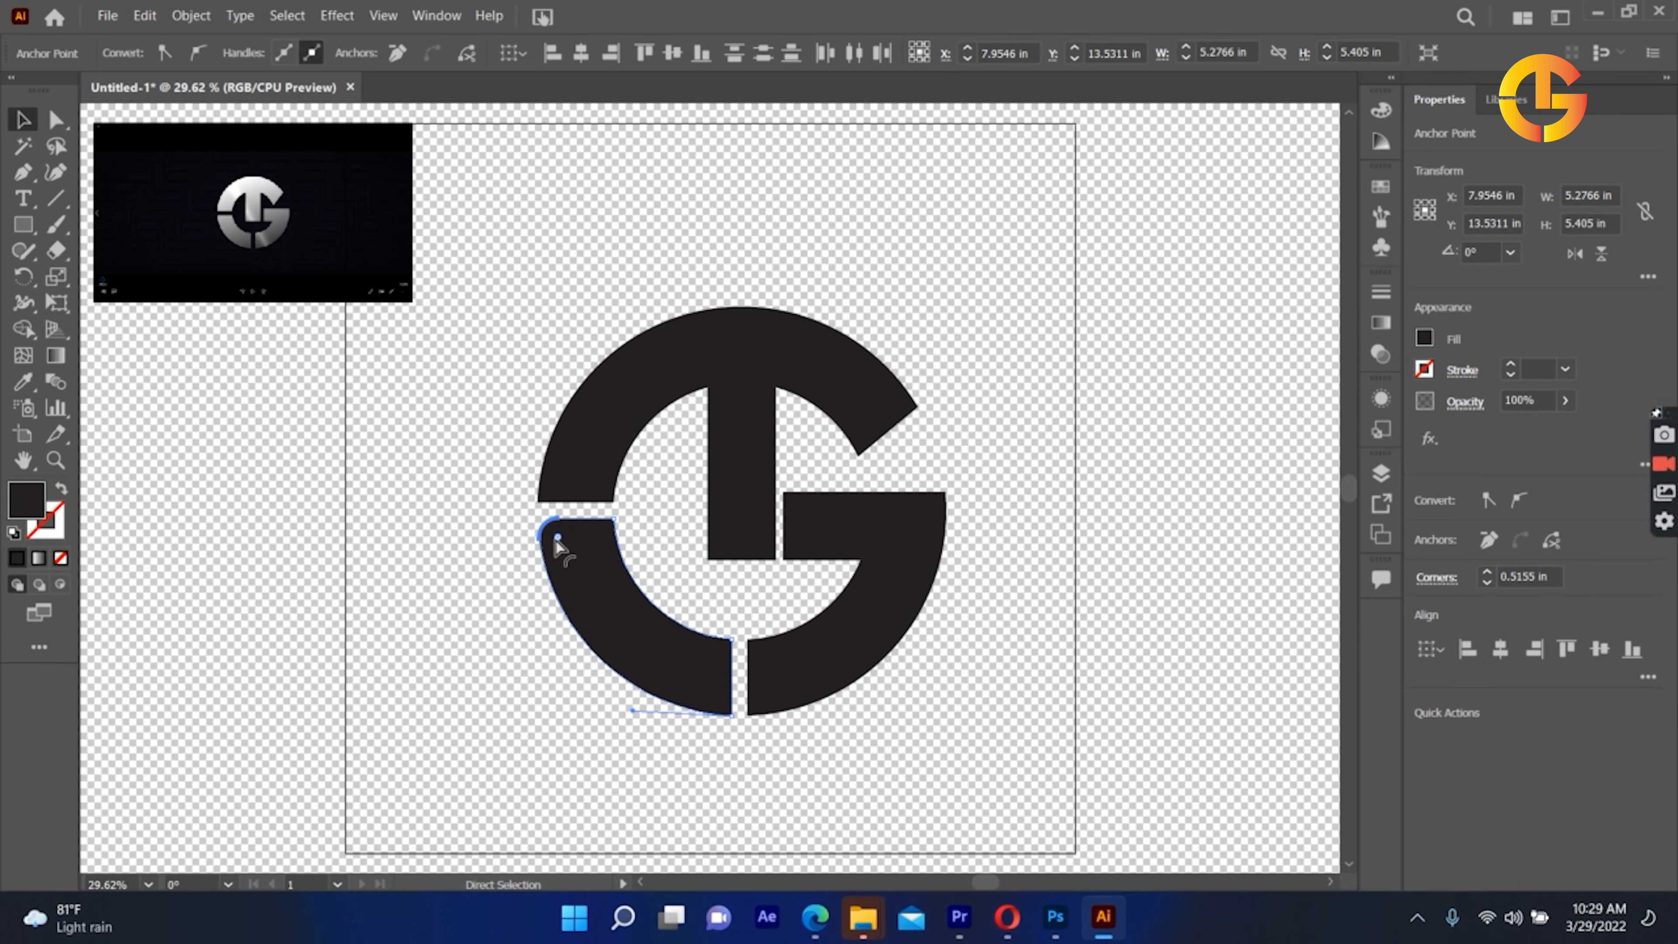
{"action": "key", "text": "ctrl+z"}
Step: Try rounding all corners of the whole logo together with the live corner controls
{"action": "key", "text": "v"}
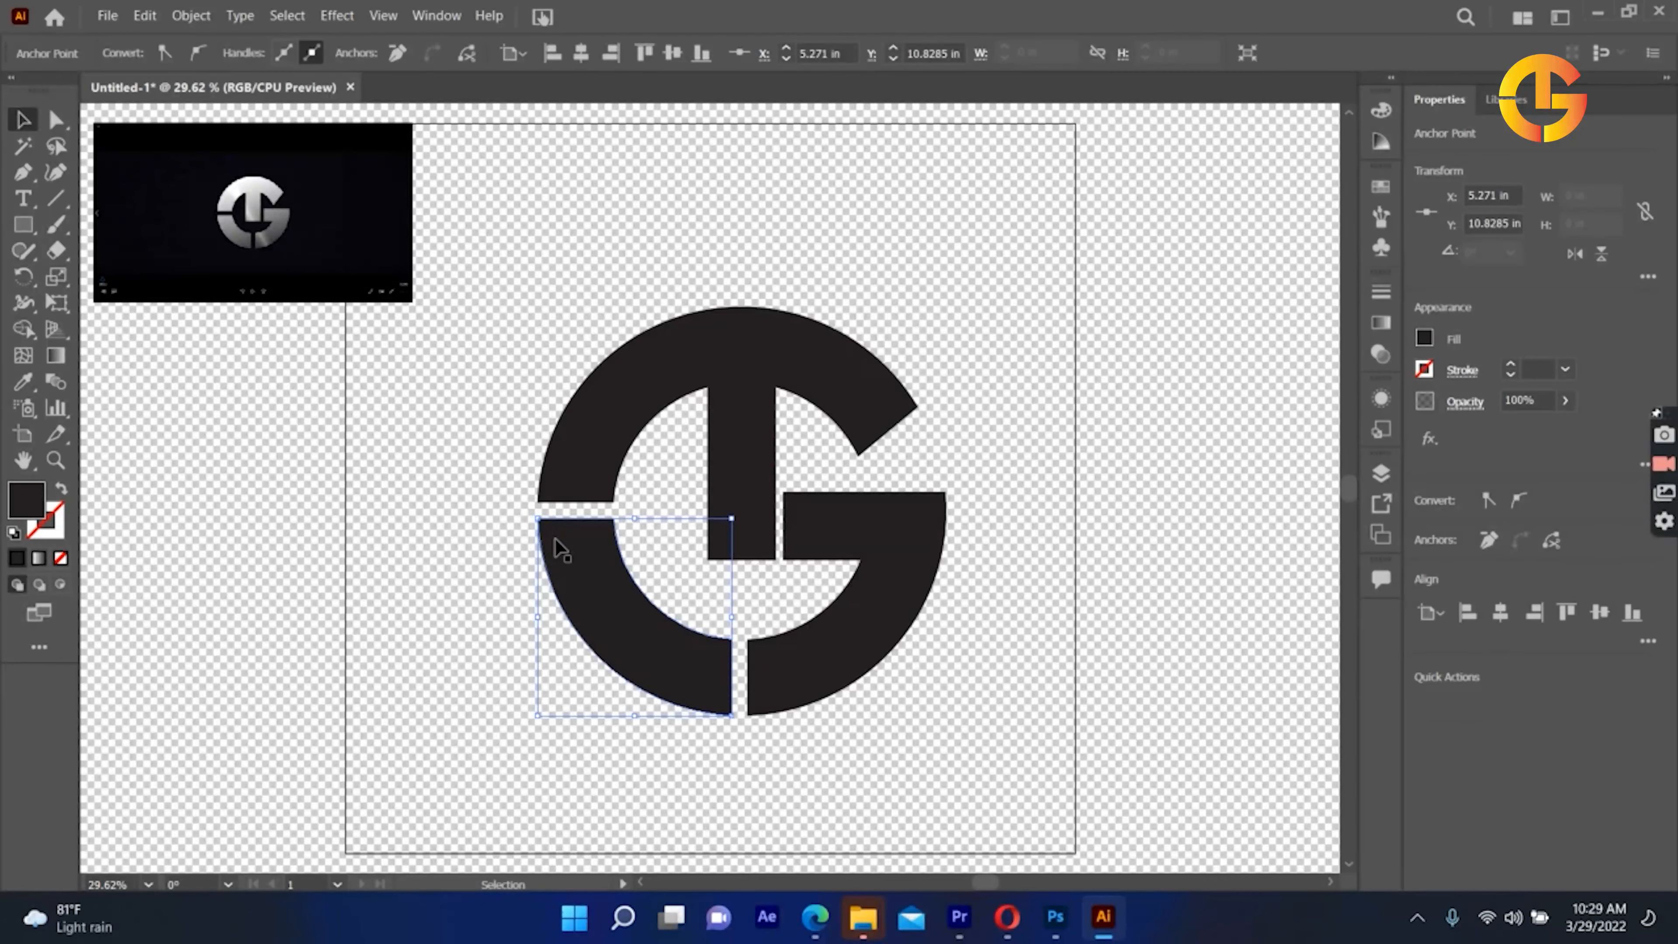
{"action": "left_click", "coordinate": [505, 455]}
{"action": "left_click_drag", "start_coordinate": [513, 391], "coordinate": [1128, 829]}
{"action": "key", "text": "a"}
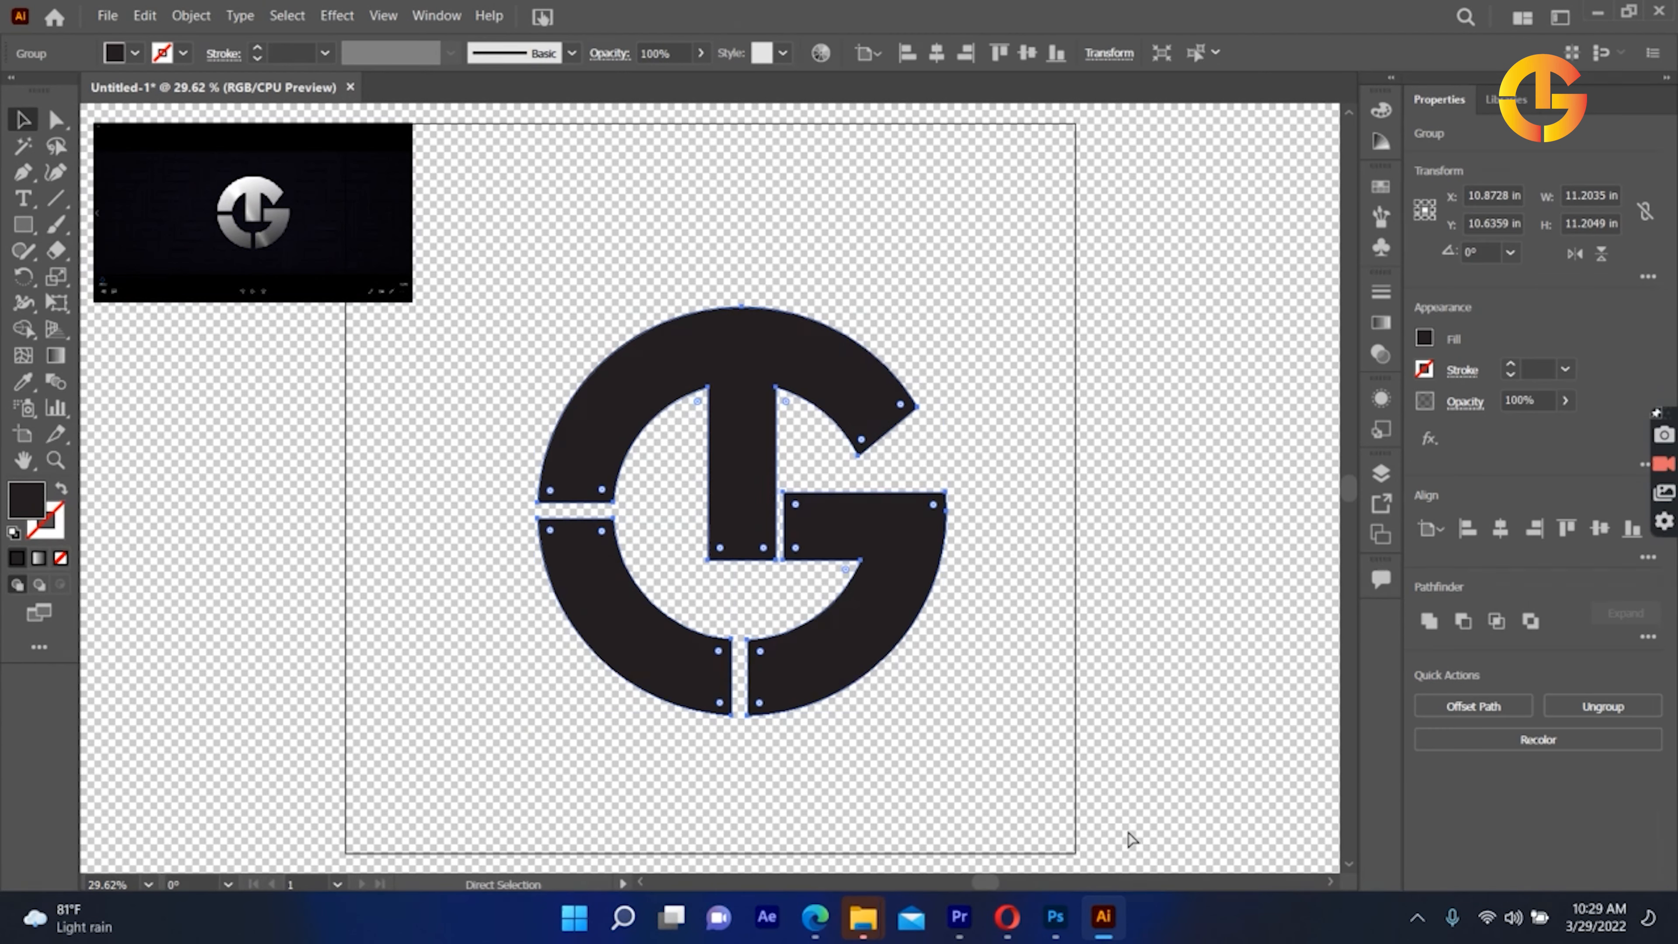
{"action": "left_click_drag", "start_coordinate": [901, 403], "coordinate": [855, 398]}
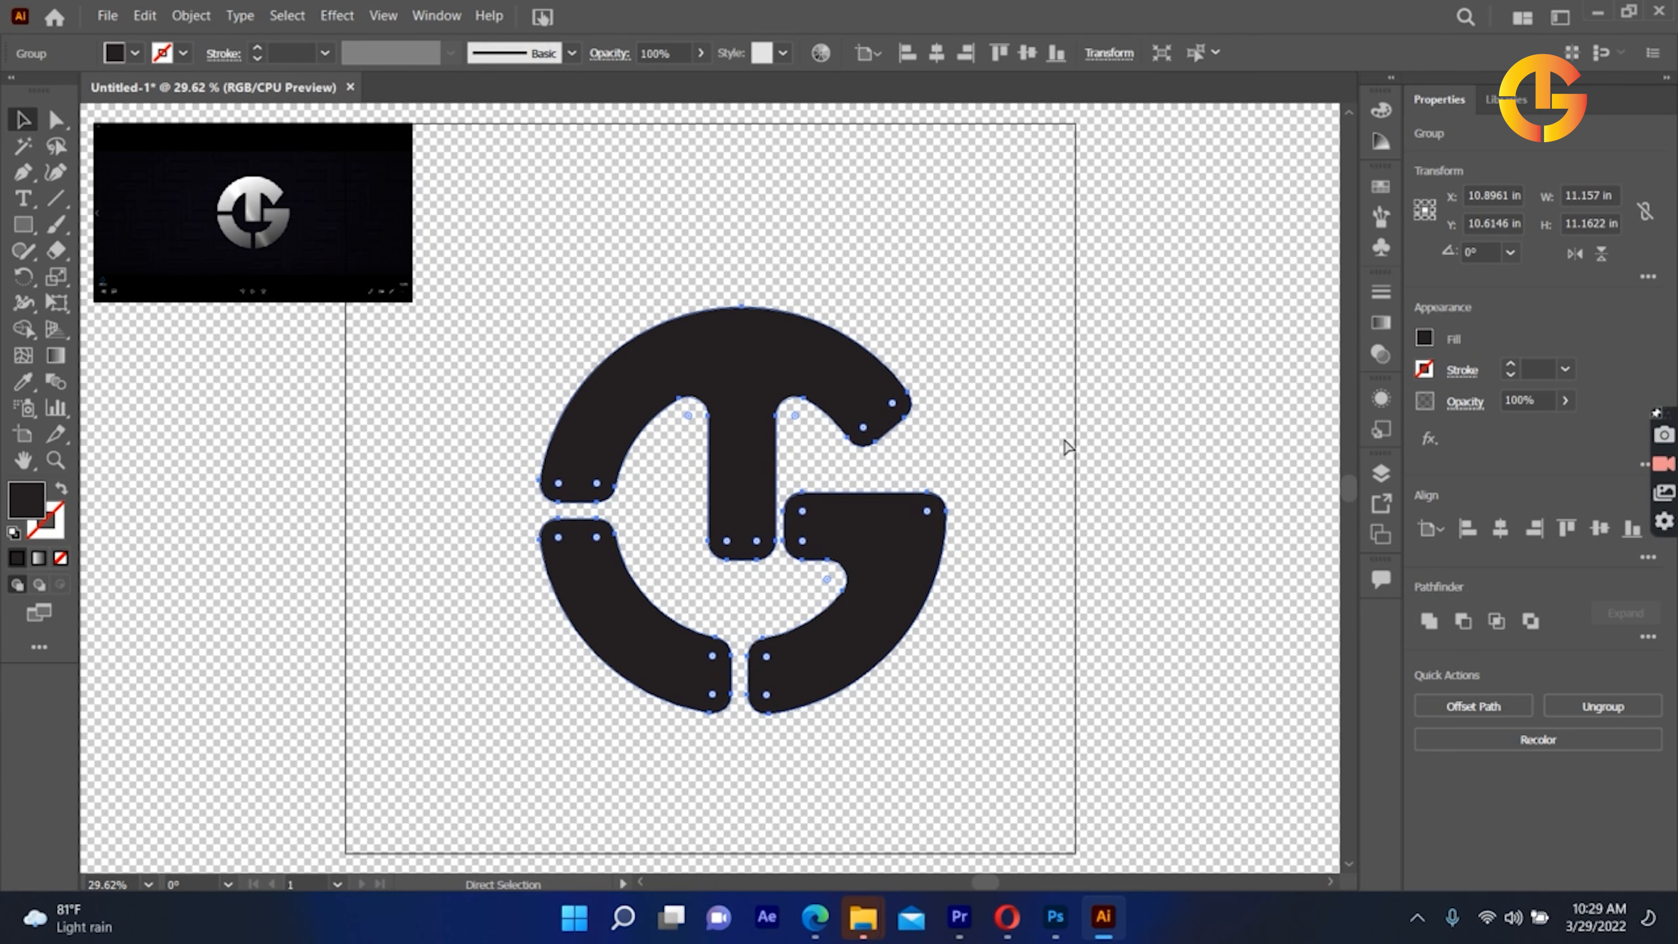
{"action": "key", "text": "ctrl+z"}
{"action": "key", "text": "v"}
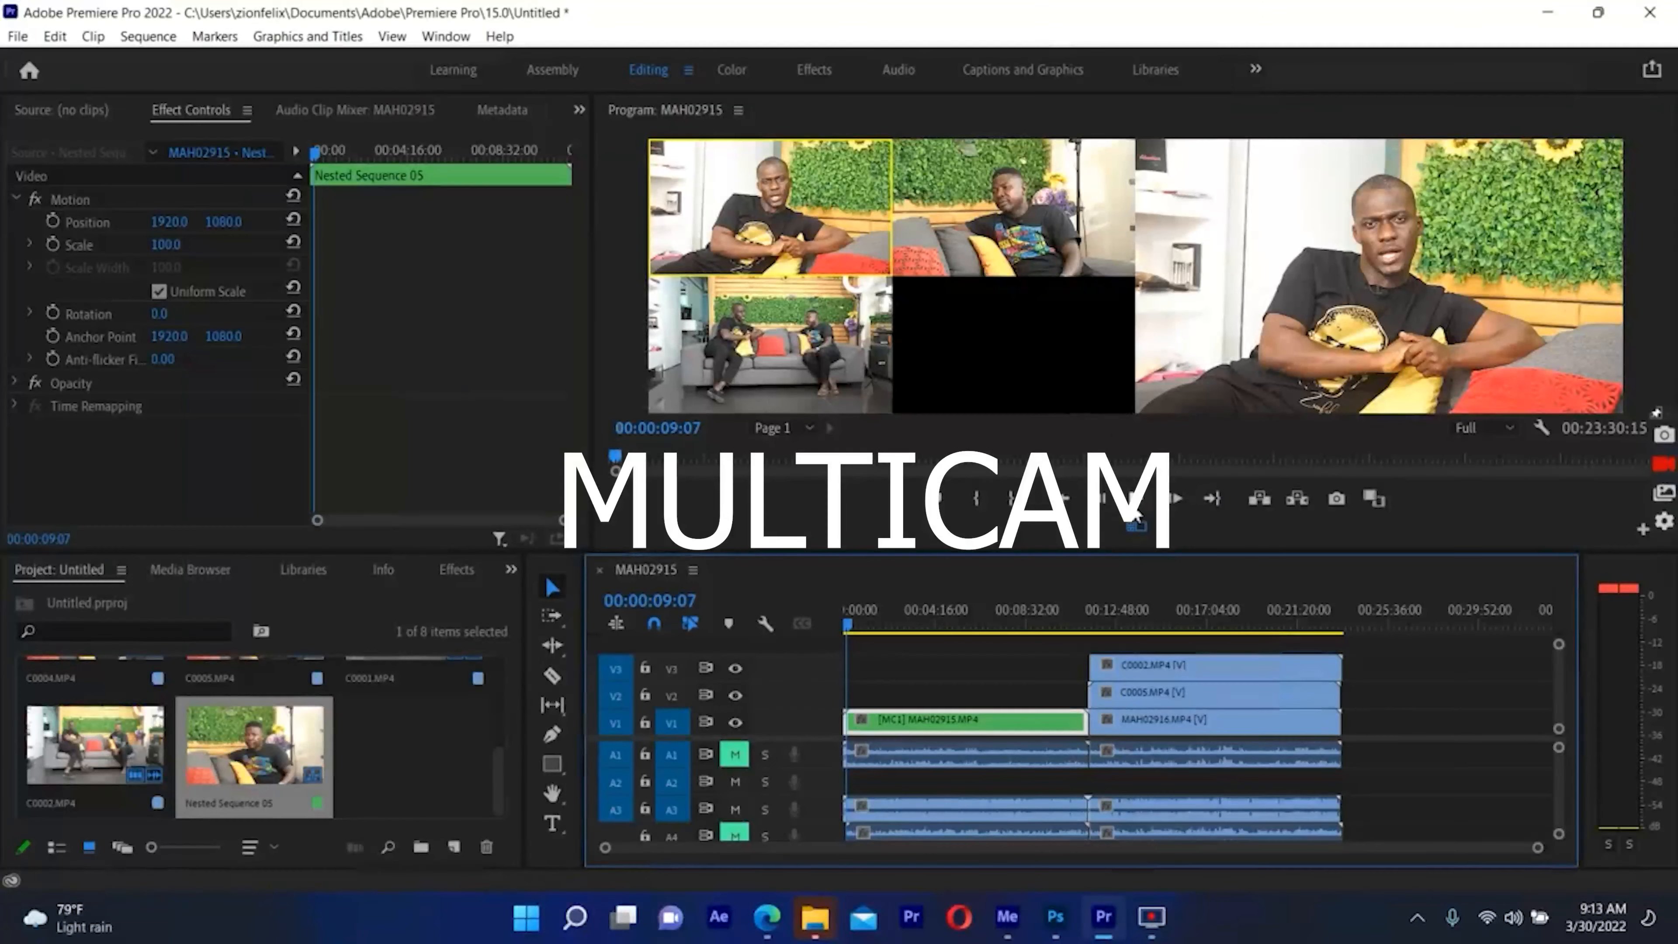
Step: In Premiere Pro, play the multicam sequence, set the program monitor's playback resolution to 1/2, and stop playback
{"action": "left_click", "coordinate": [1135, 514]}
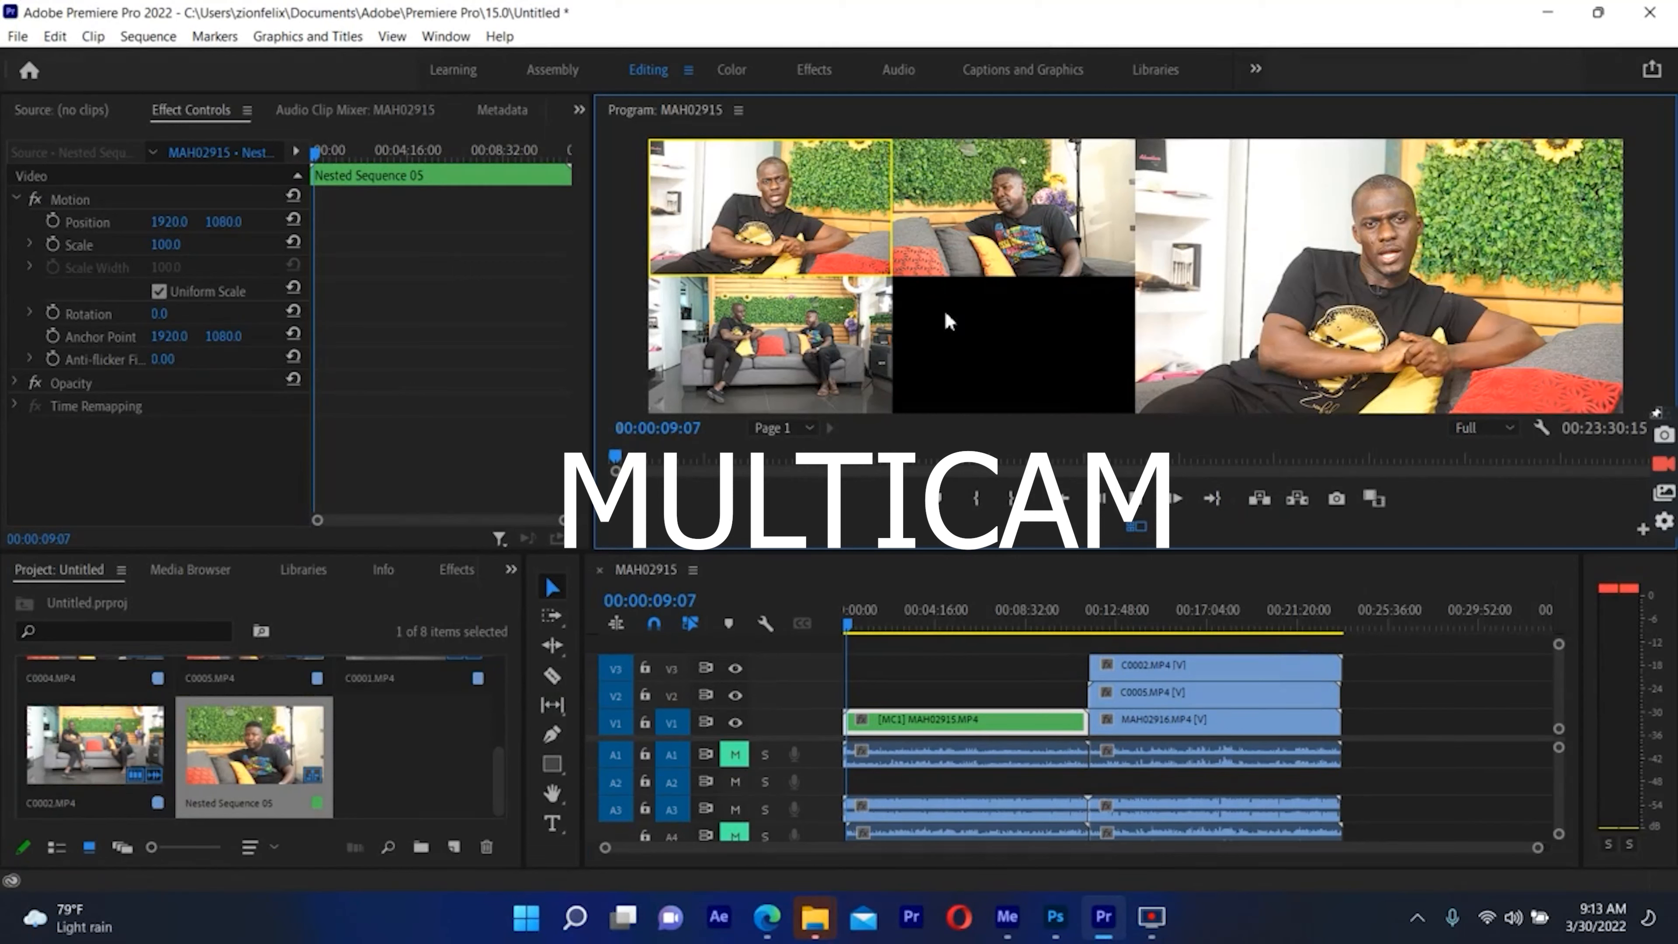
{"action": "key", "text": "space"}
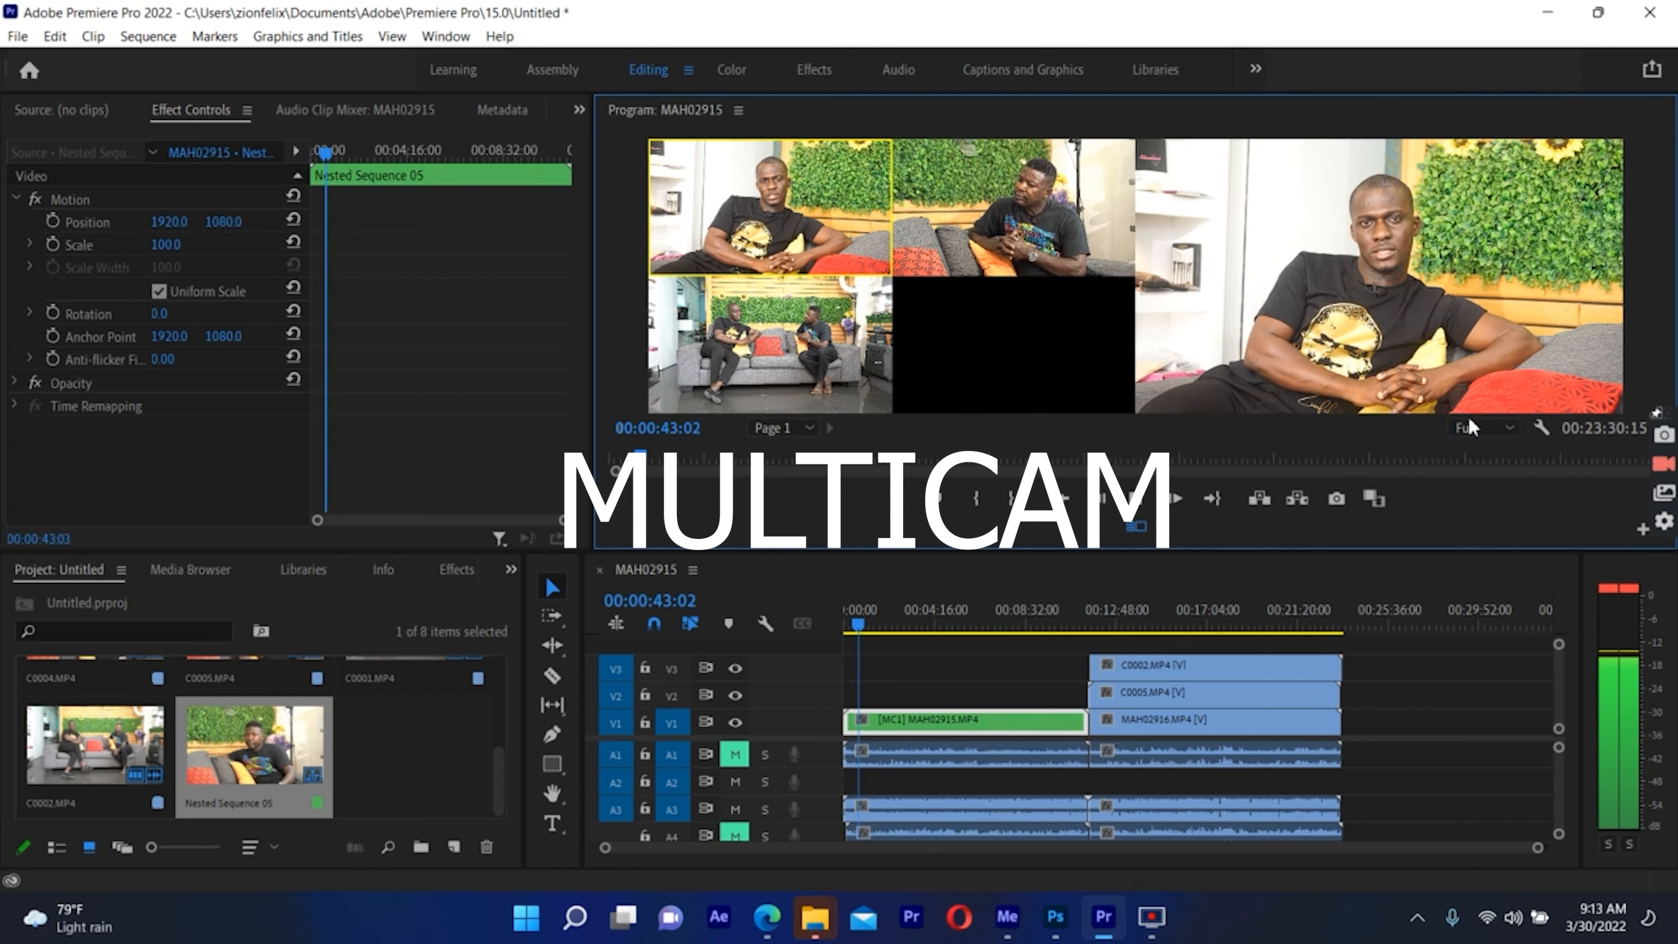
{"action": "left_click", "coordinate": [1480, 441]}
{"action": "left_click", "coordinate": [1479, 471]}
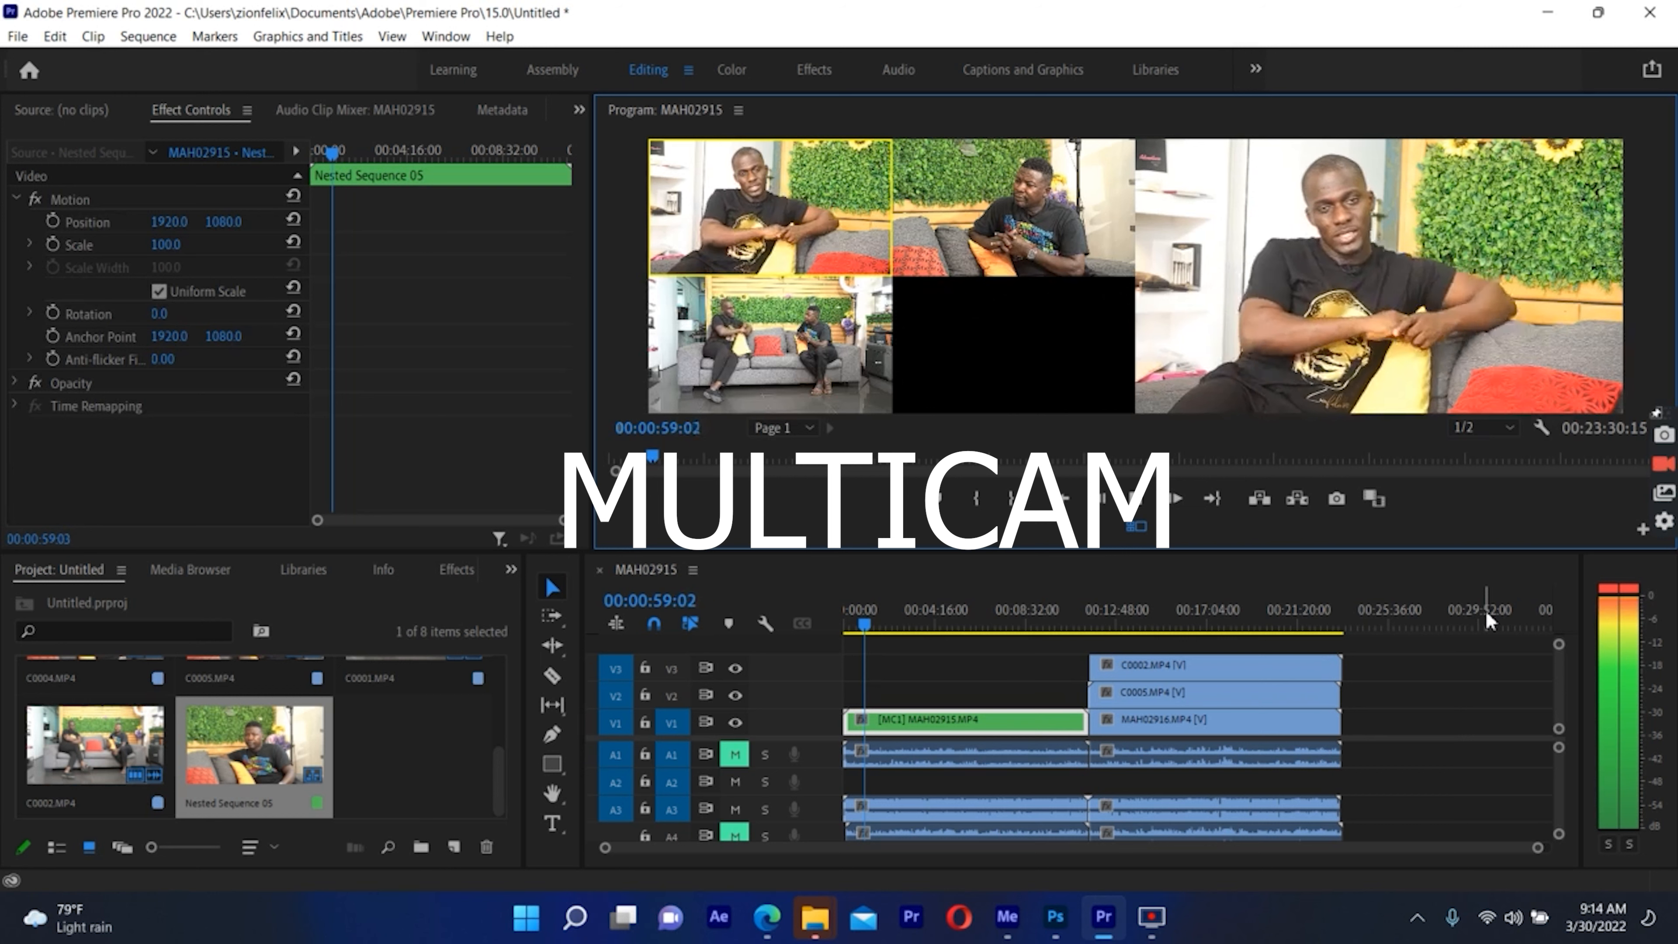
{"action": "key", "text": "space"}
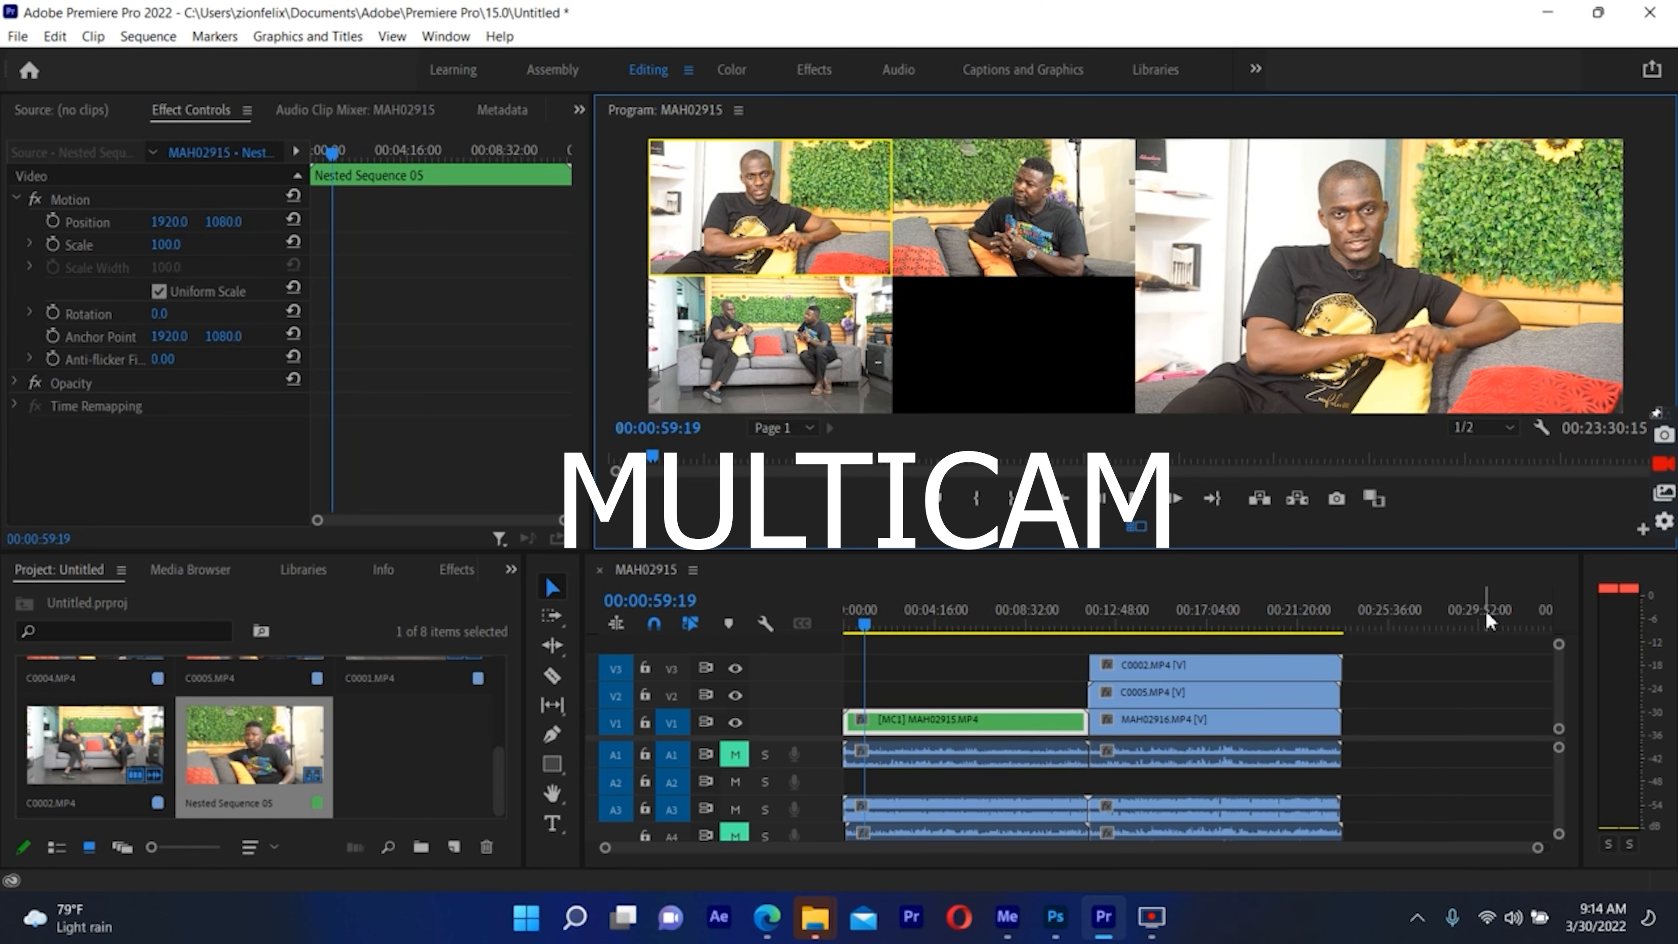